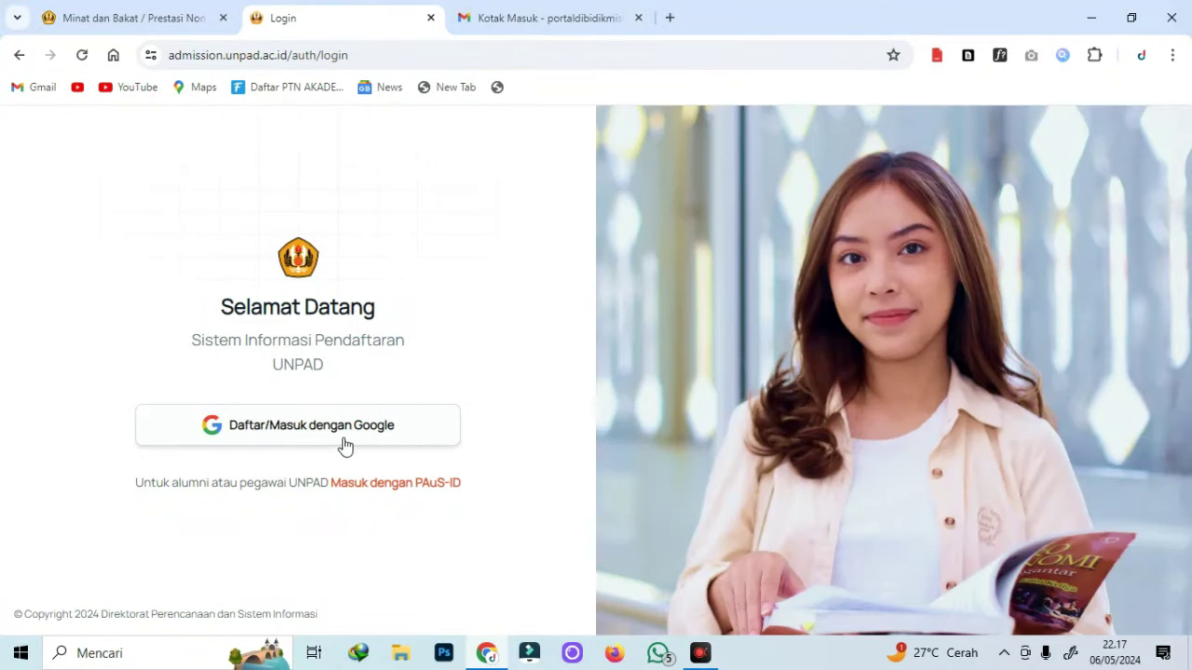
Start signing in to the UNPAD admission portal with a Google account.
click(345, 439)
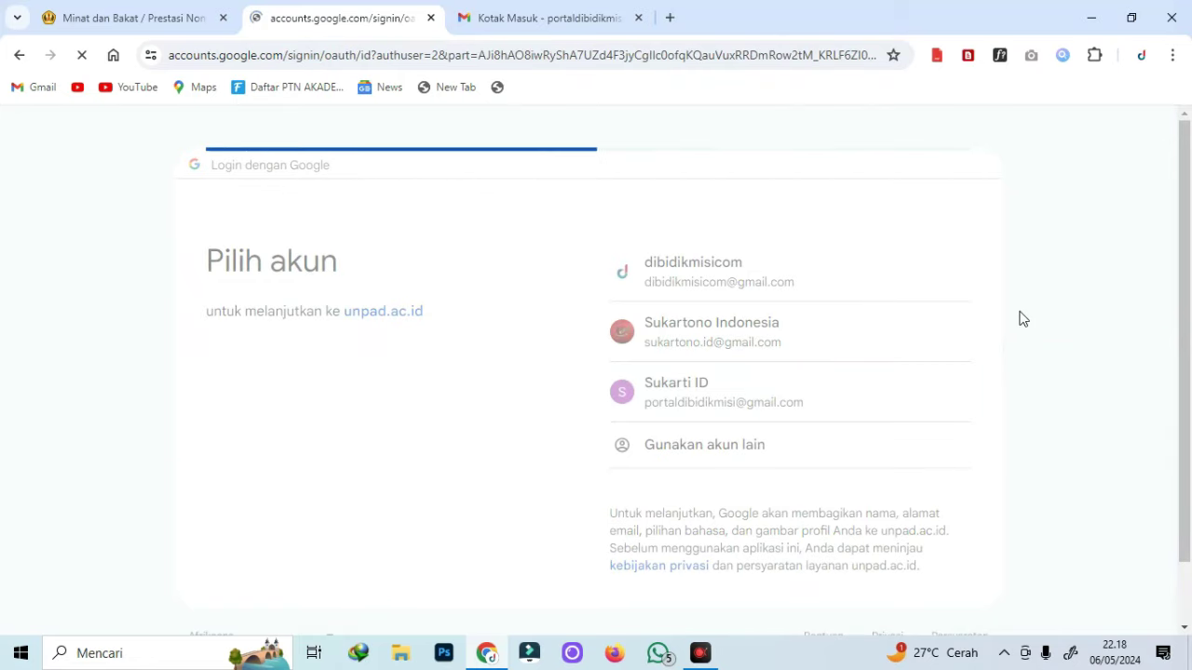
Pick the Google account and dismiss the portal's welcome message.
click(732, 477)
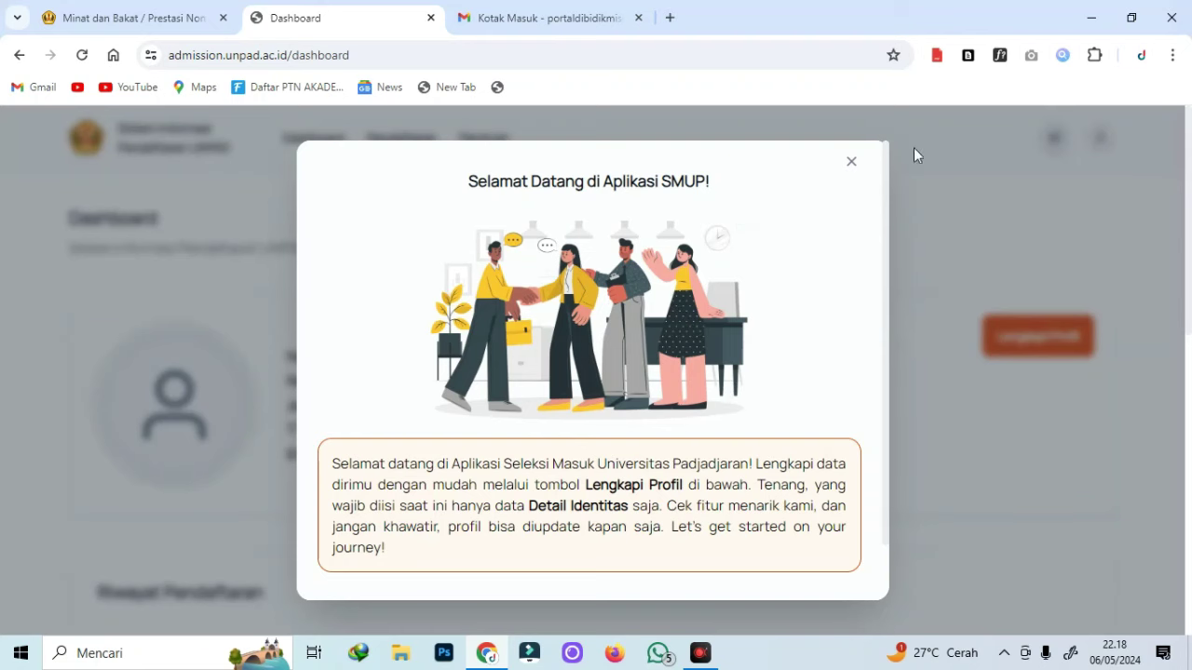
click(850, 161)
scroll(940, 195, down, 1)
Open Lengkapi Profil and start editing the Detail Identitas section.
click(1050, 252)
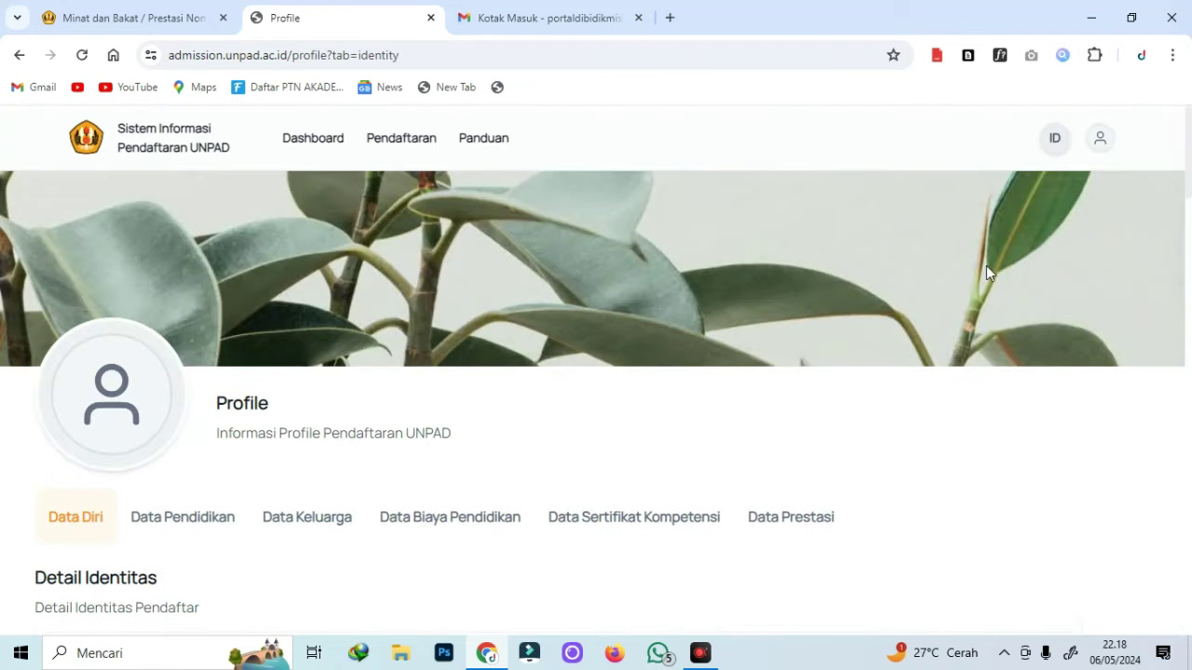
scroll(878, 478, down, 7)
click(1024, 522)
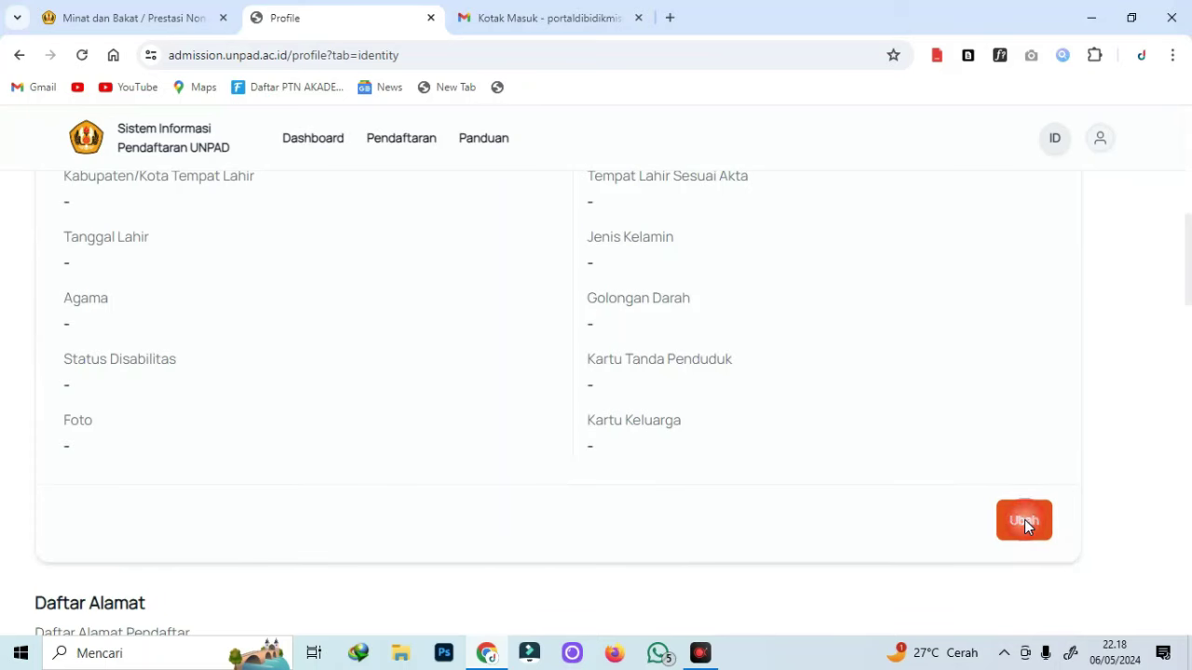
Paste the applicant's full name and NIK, and set citizenship to Indonesia.
click(314, 443)
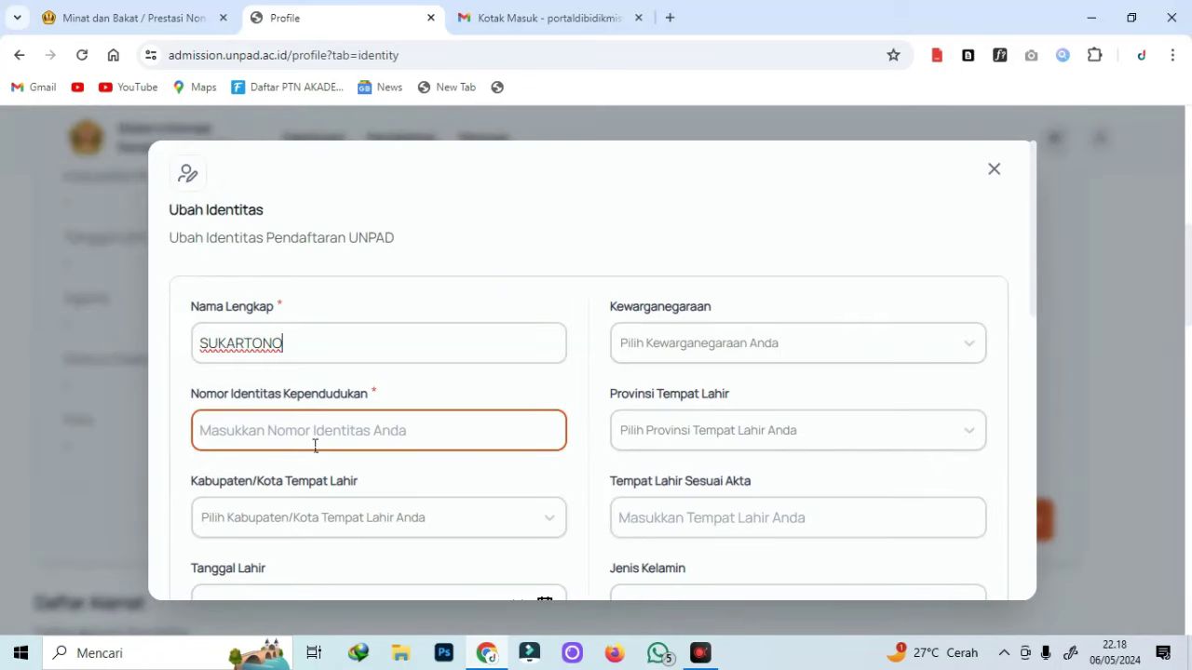
key(ctrl+v)
click(707, 342)
text(IND)
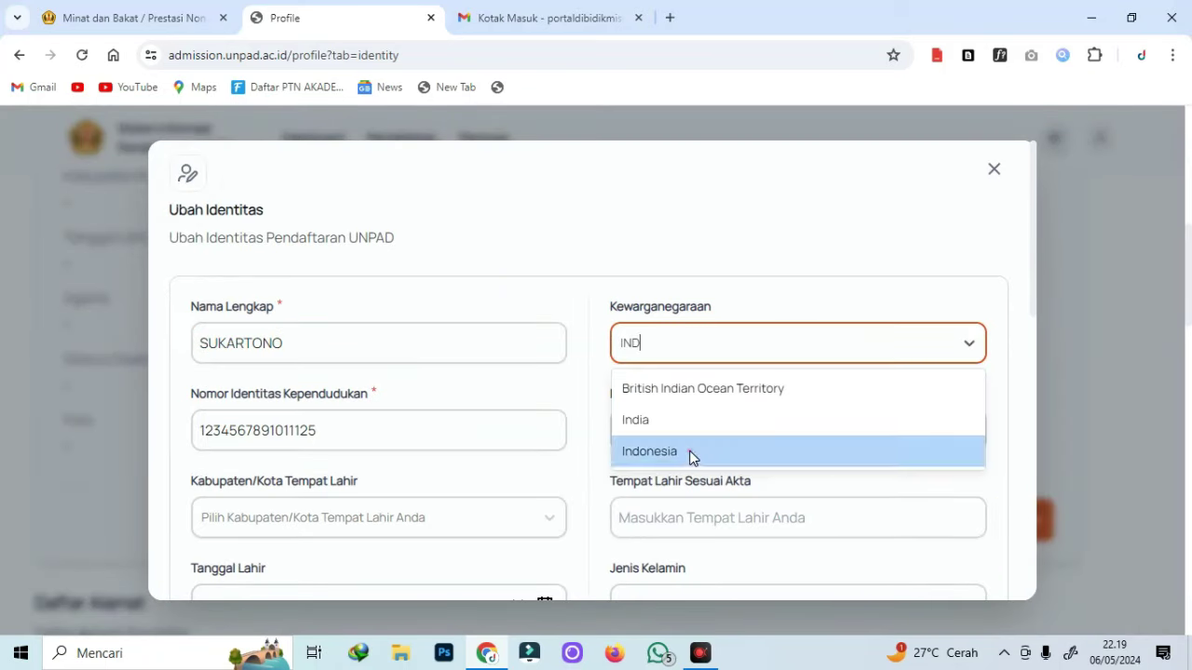
click(689, 453)
Set the birth province to Prov. Jawa Tengah, regency Kab. Blora, birthplace Blora.
click(729, 434)
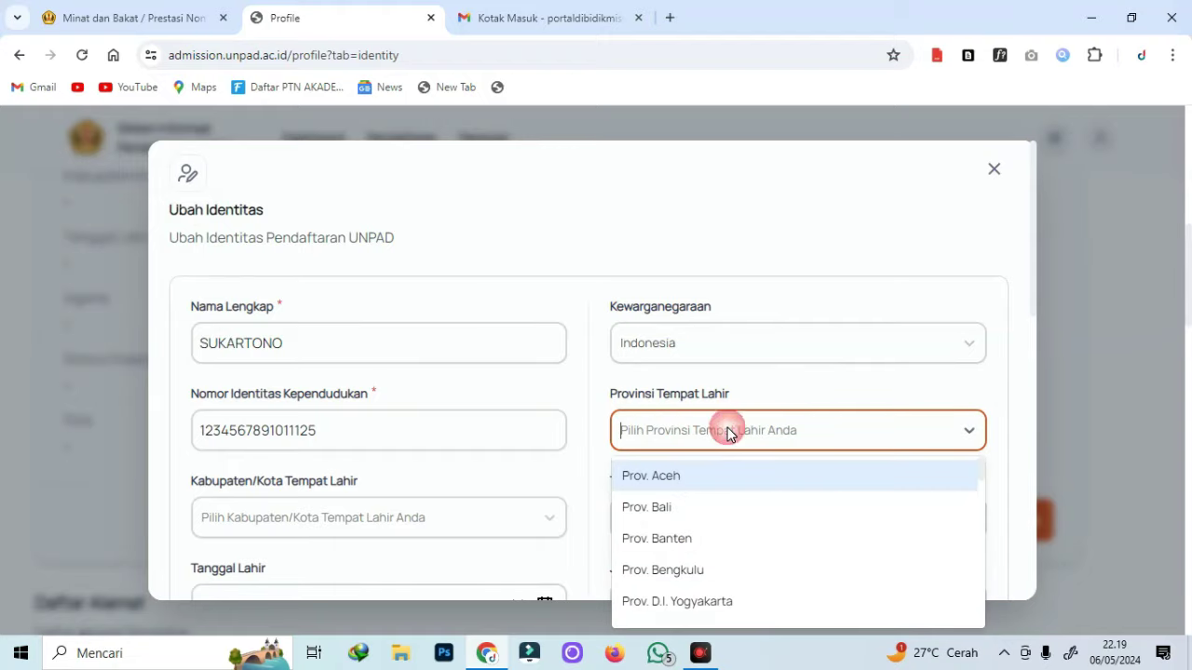
scroll(726, 540, down, 3)
click(708, 517)
click(374, 520)
click(391, 559)
scroll(476, 474, down, 3)
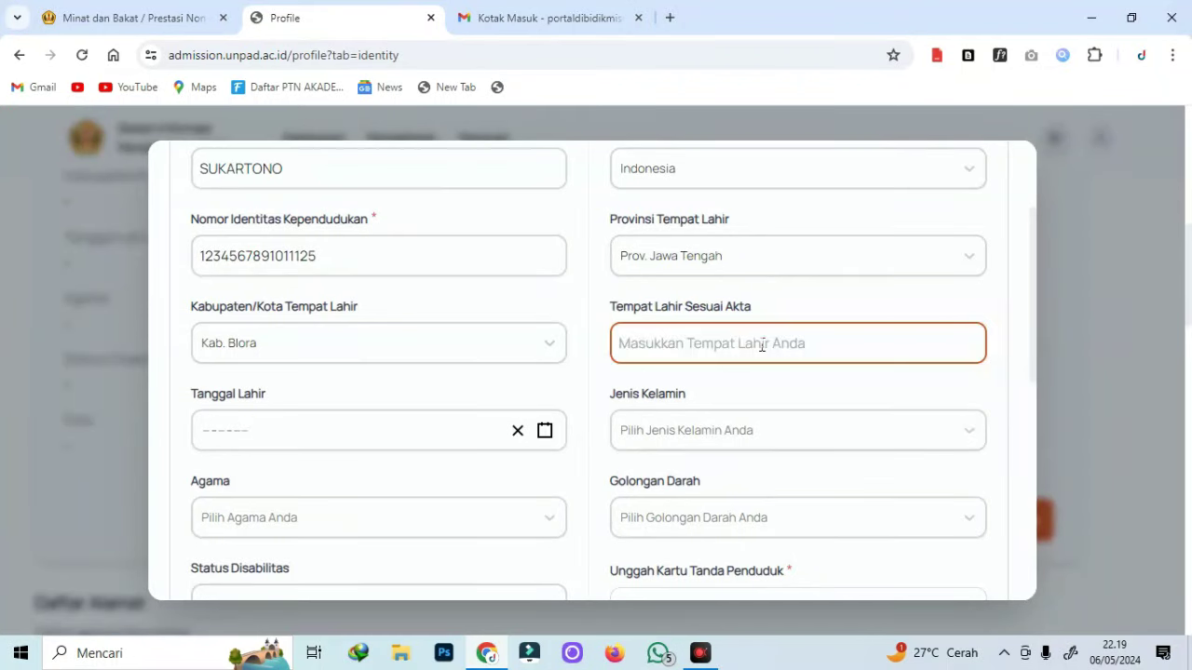
text(Blora)
Set gender Laki-Laki, blood type O and religion Islam.
click(703, 432)
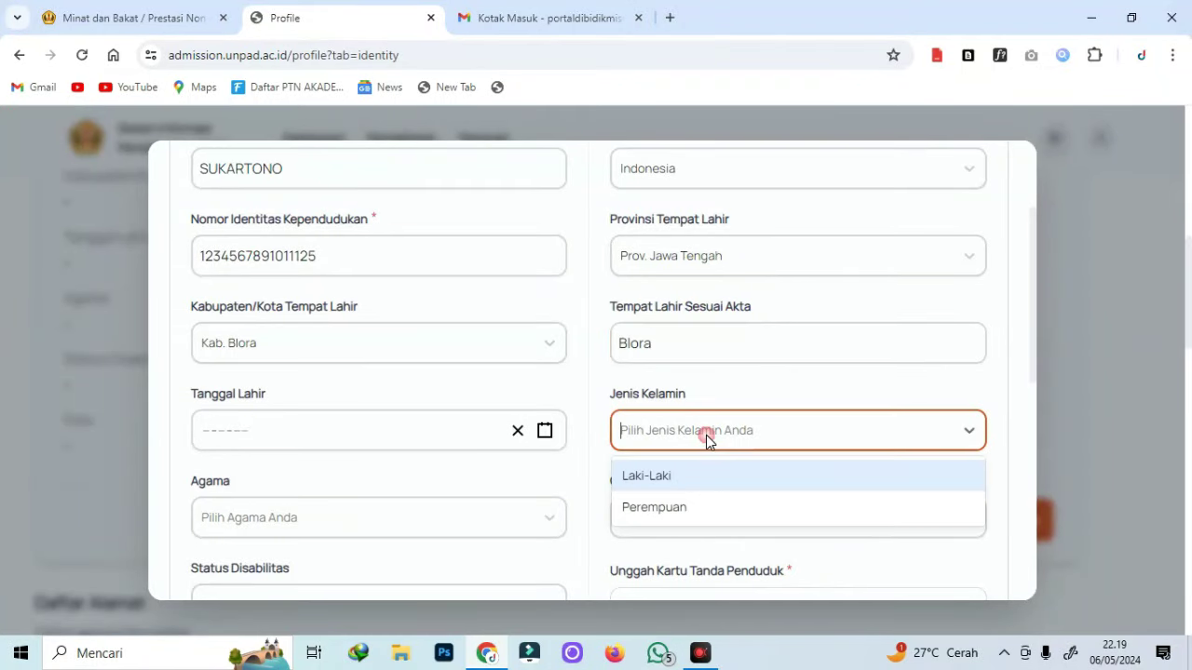
click(687, 478)
click(677, 528)
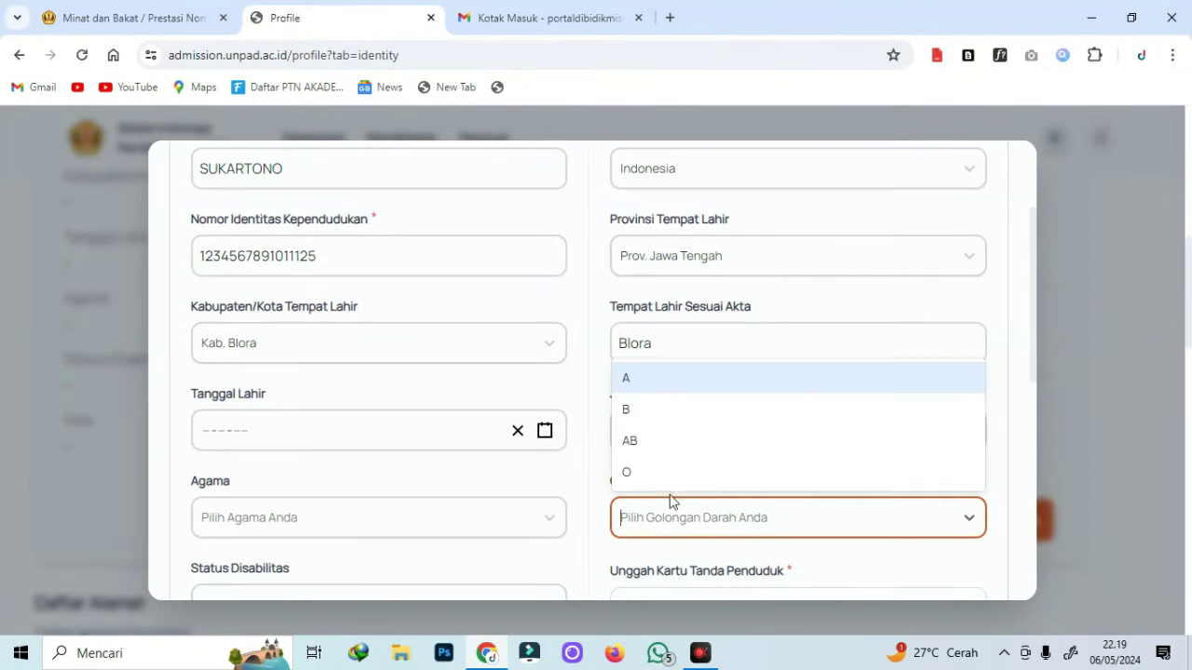
click(652, 479)
click(306, 519)
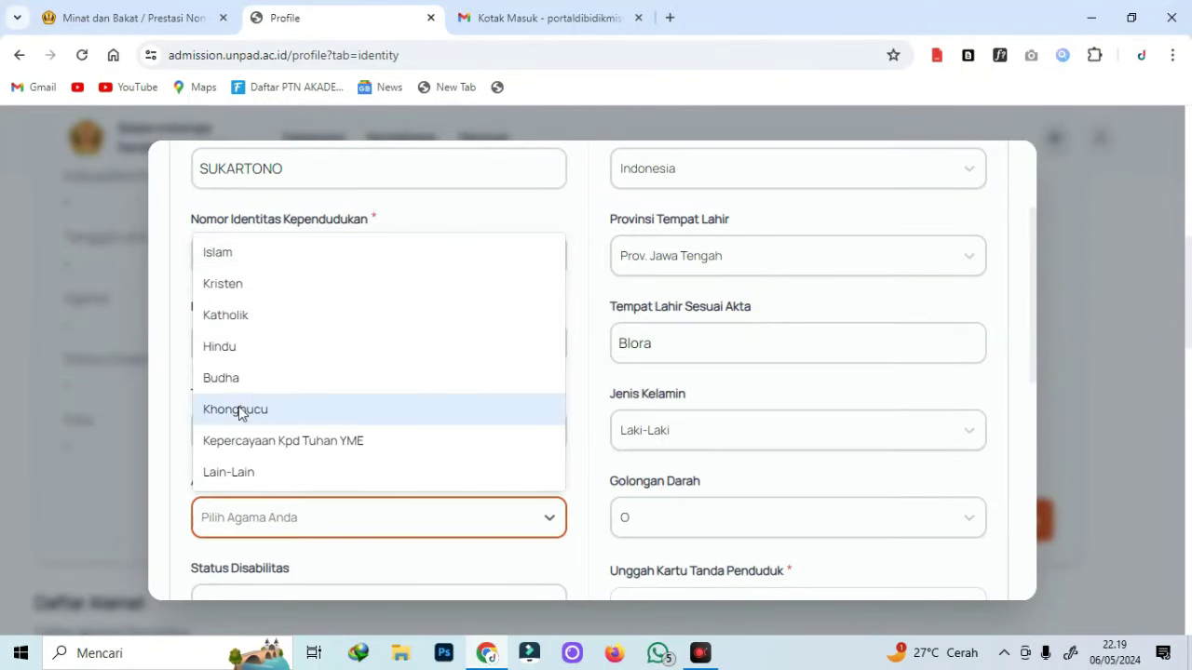
click(246, 281)
Set the birth date to 04-05-2005 in the calendar.
click(236, 434)
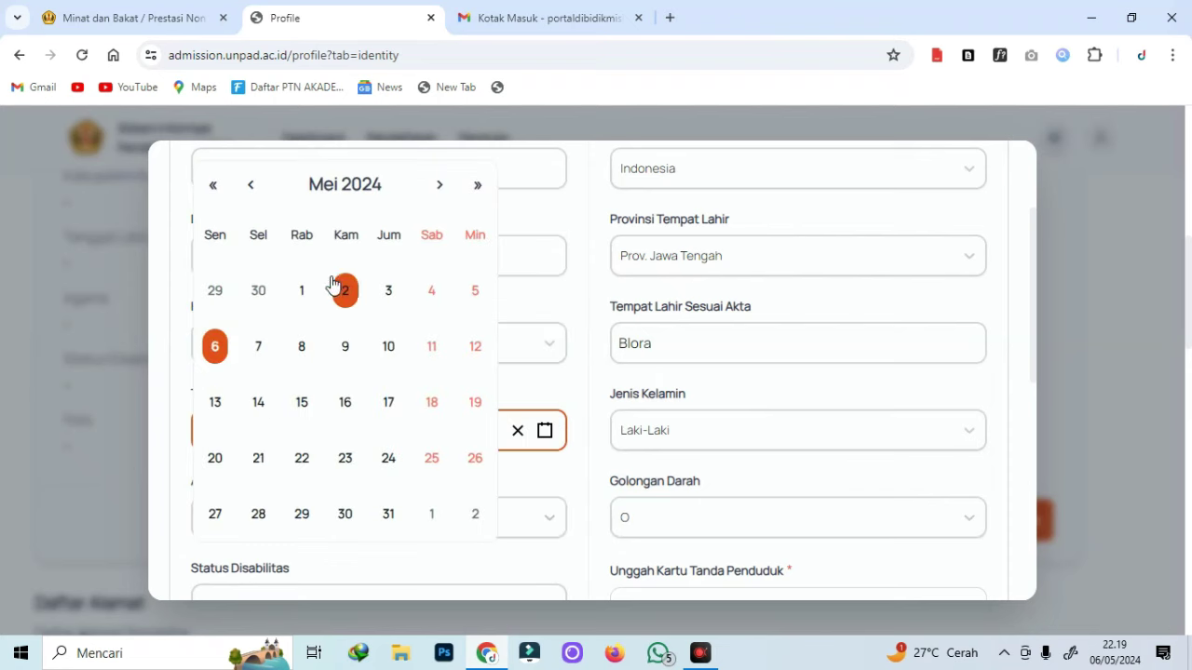
click(344, 187)
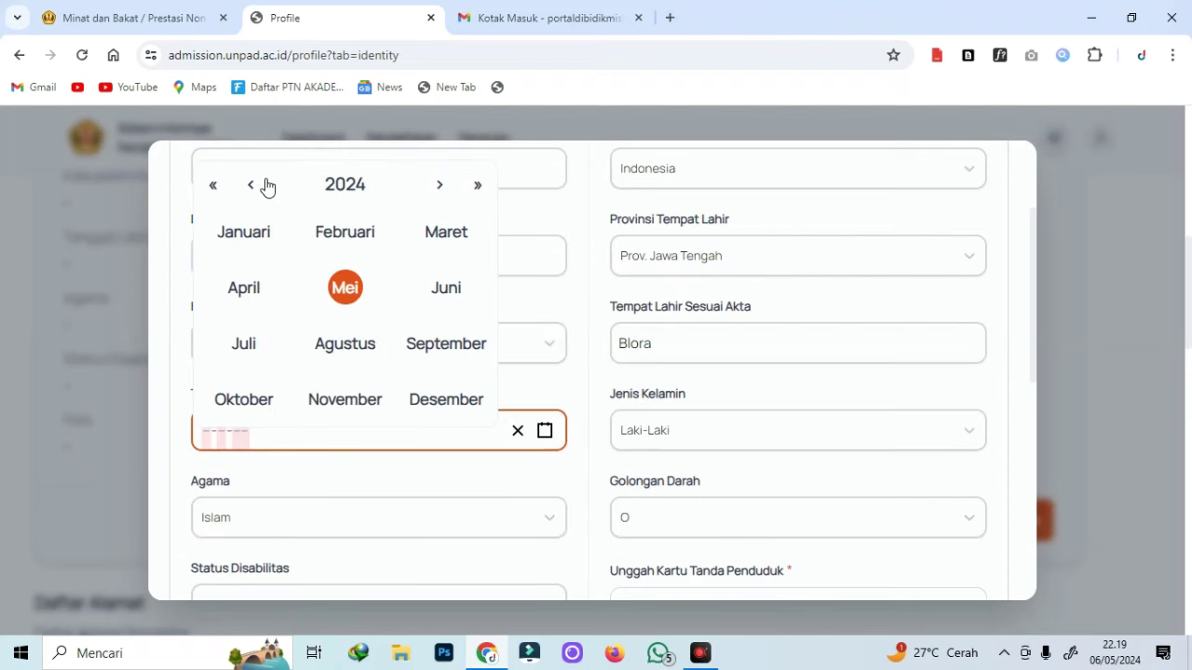
click(340, 194)
click(254, 186)
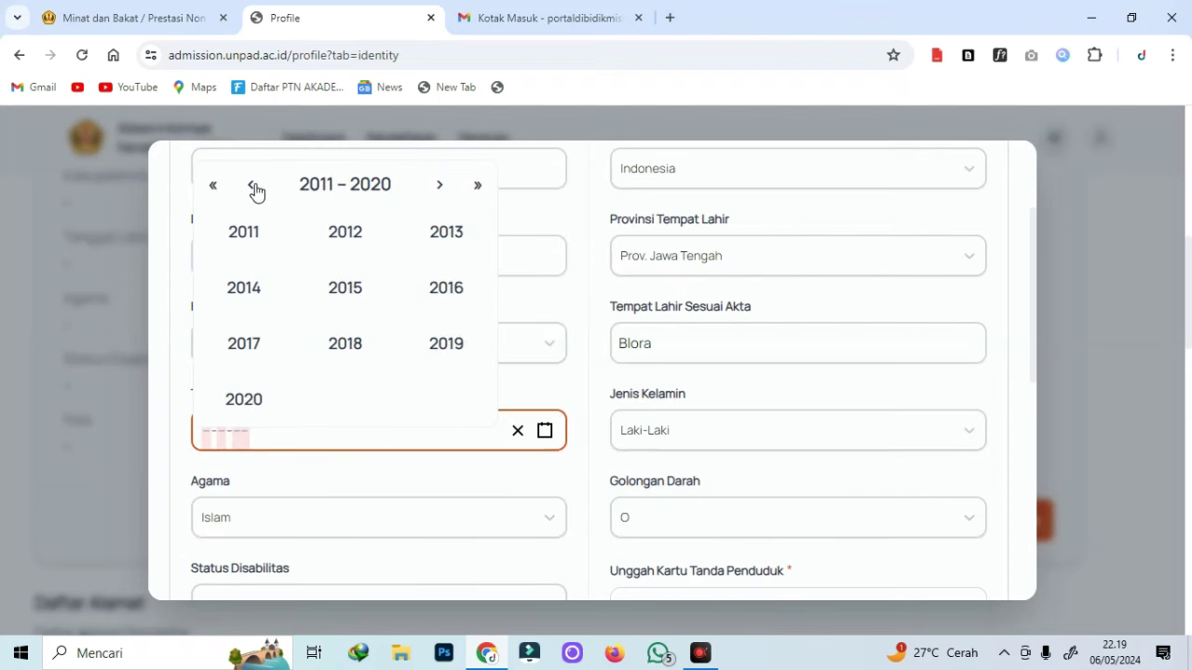
click(253, 187)
click(356, 294)
click(345, 289)
Set disability status to Bukan Penyandang Disabilitas and choose a passport photo to upload.
scroll(306, 506, down, 2)
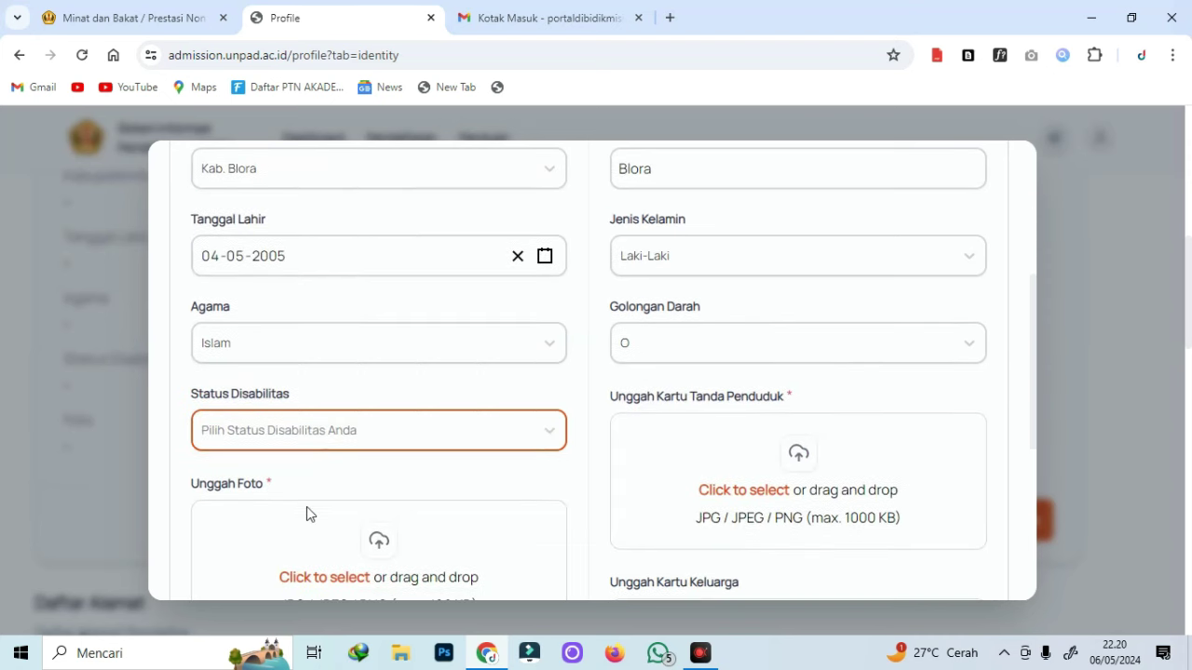
click(316, 428)
click(300, 507)
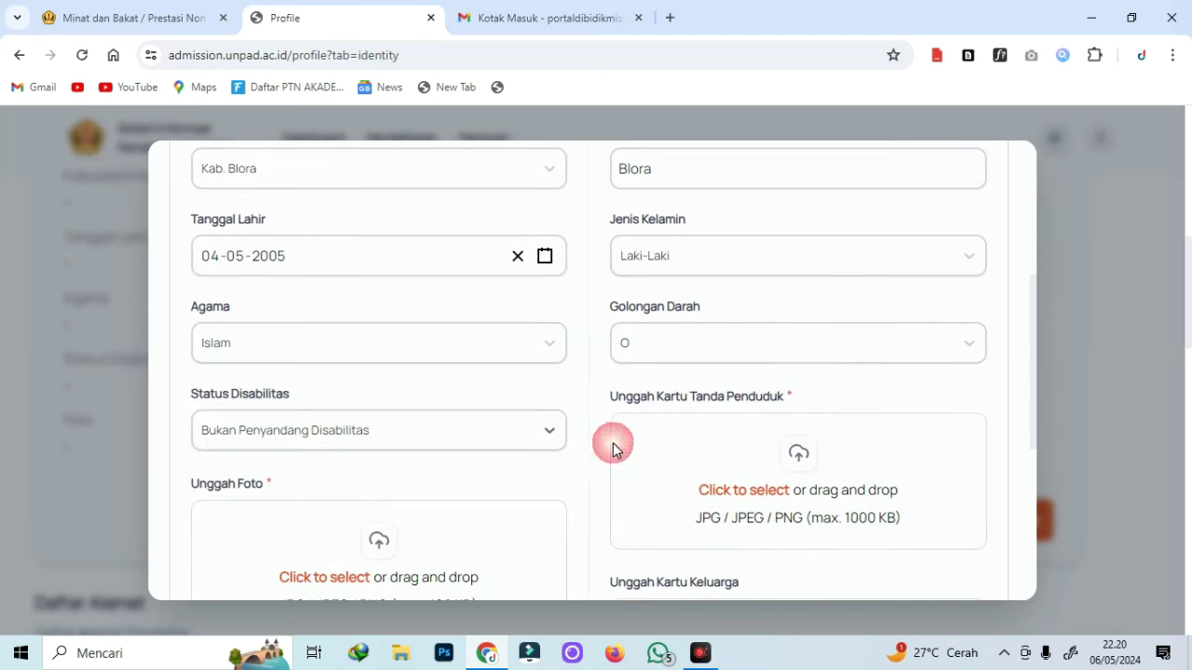
scroll(457, 469, down, 4)
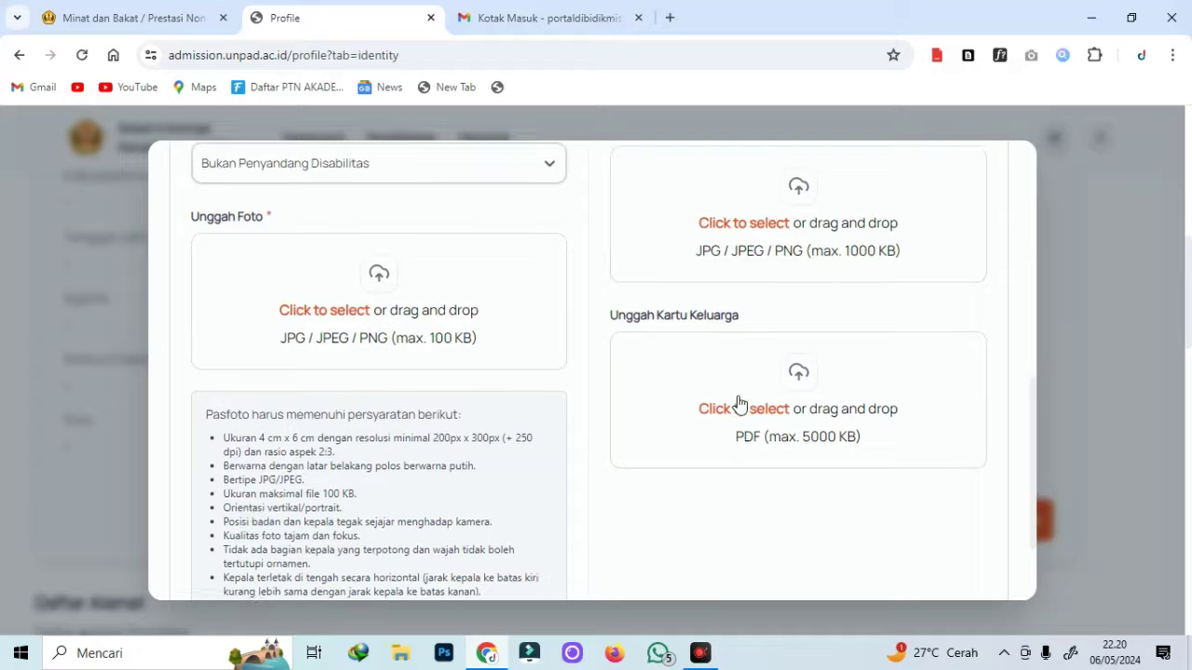
scroll(344, 363, up, 2)
click(337, 361)
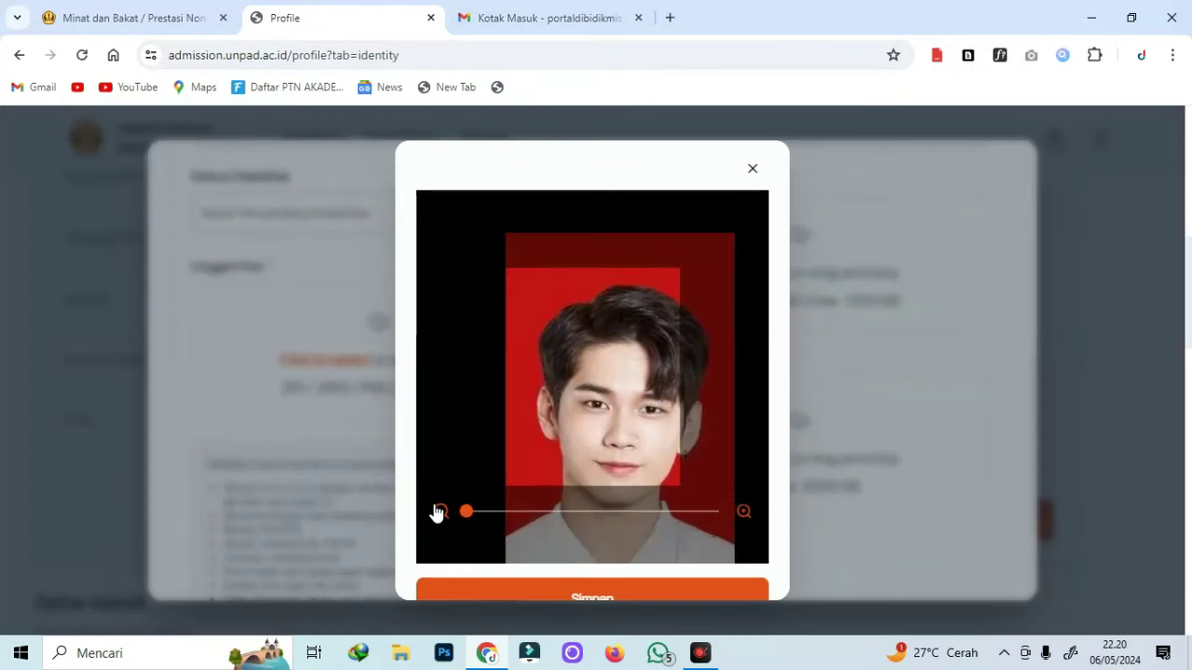
Save the cropped passport photo to the profile.
click(579, 596)
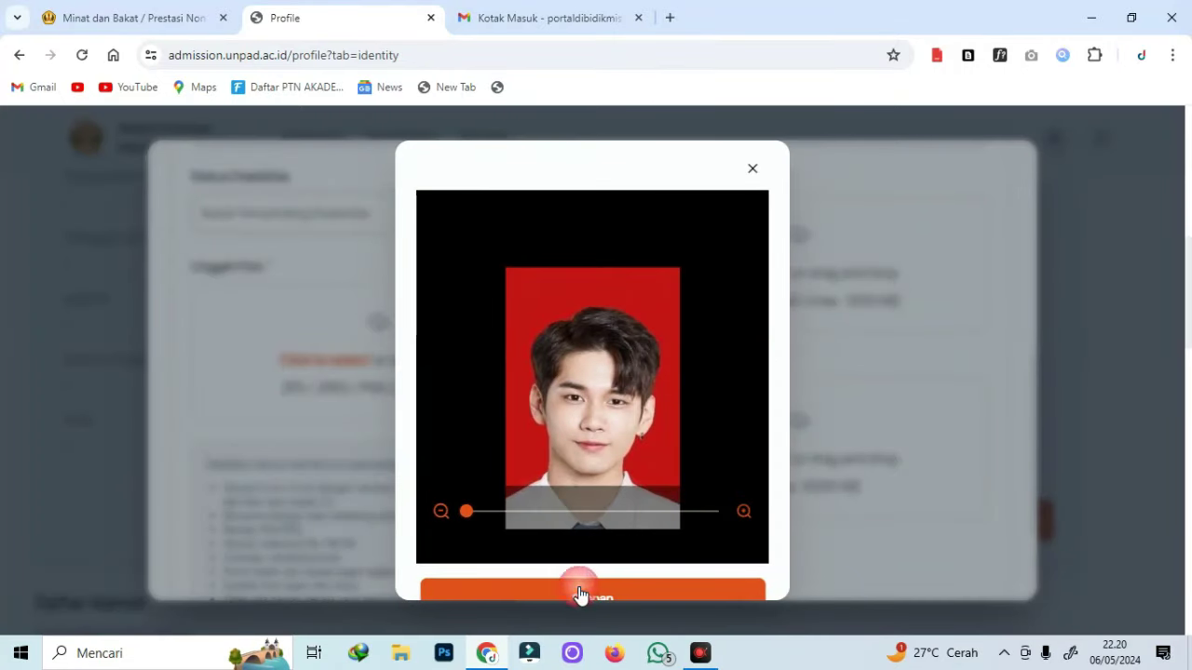
scroll(863, 294, down, 1)
scroll(863, 301, up, 2)
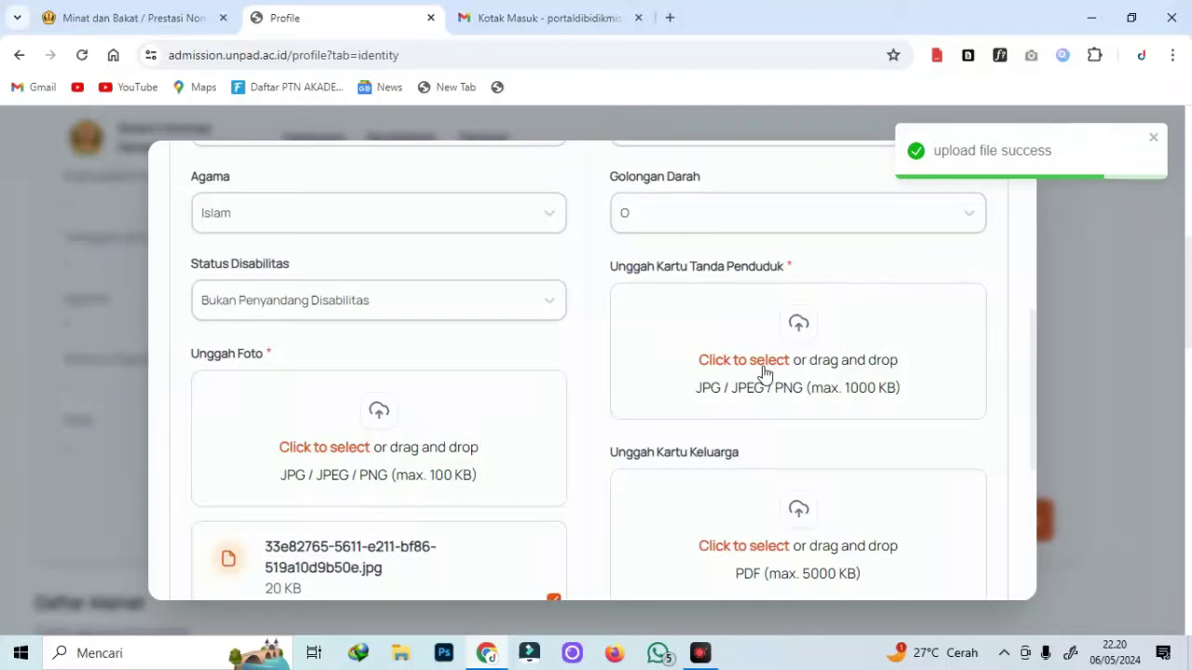
scroll(630, 394, down, 4)
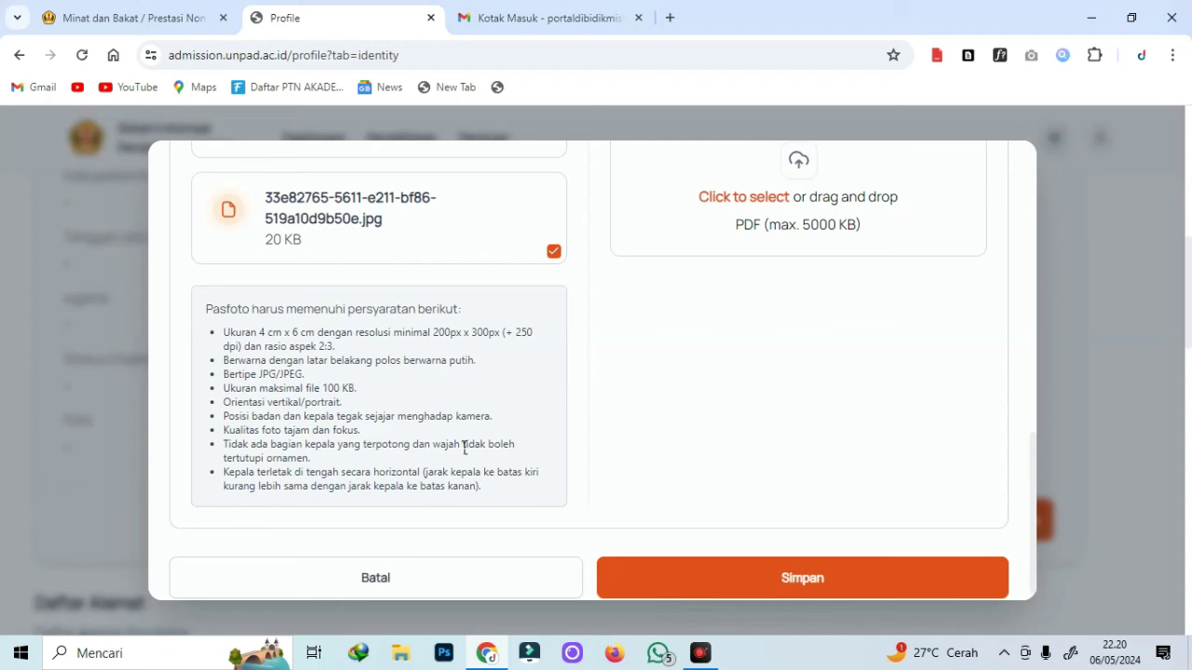
scroll(335, 437, down, 1)
scroll(548, 400, up, 4)
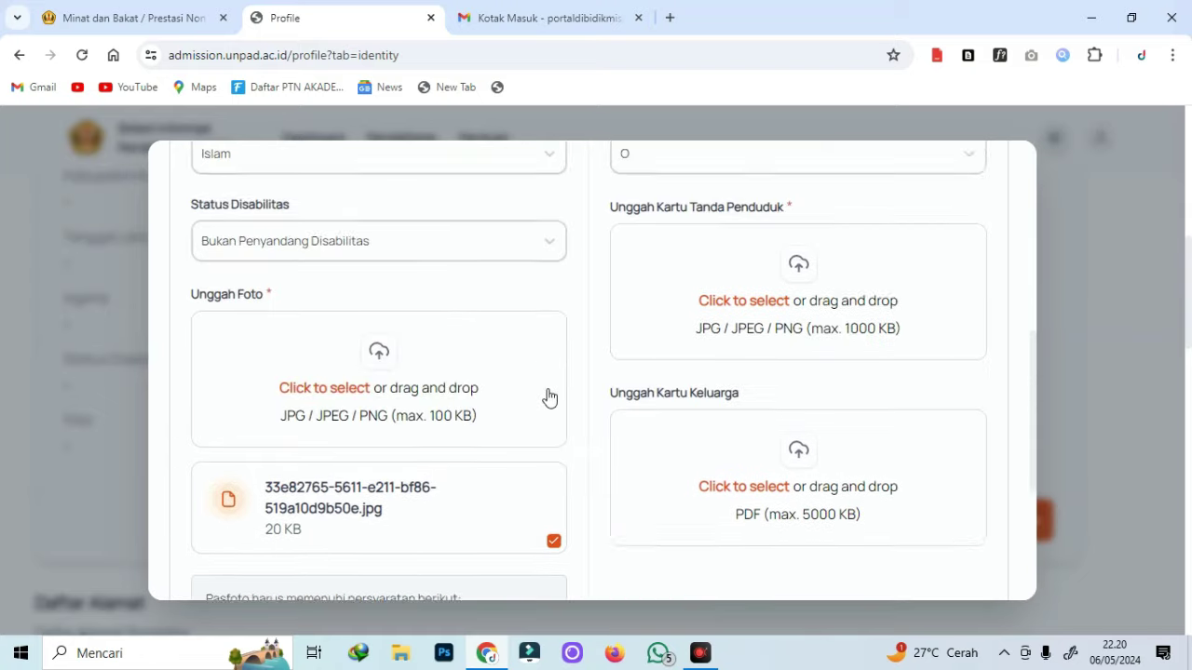
Attach KTP.png and family card VA_NYAMAN.pdf, then save the identity details.
click(759, 340)
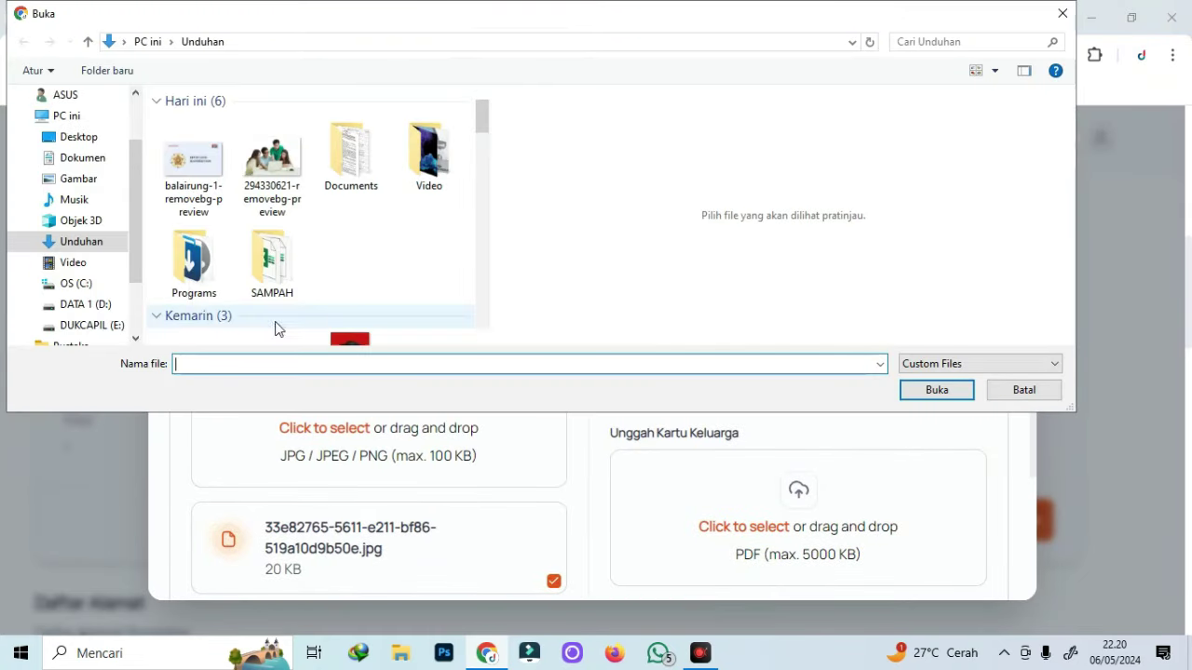
double_click(194, 256)
scroll(819, 336, down, 5)
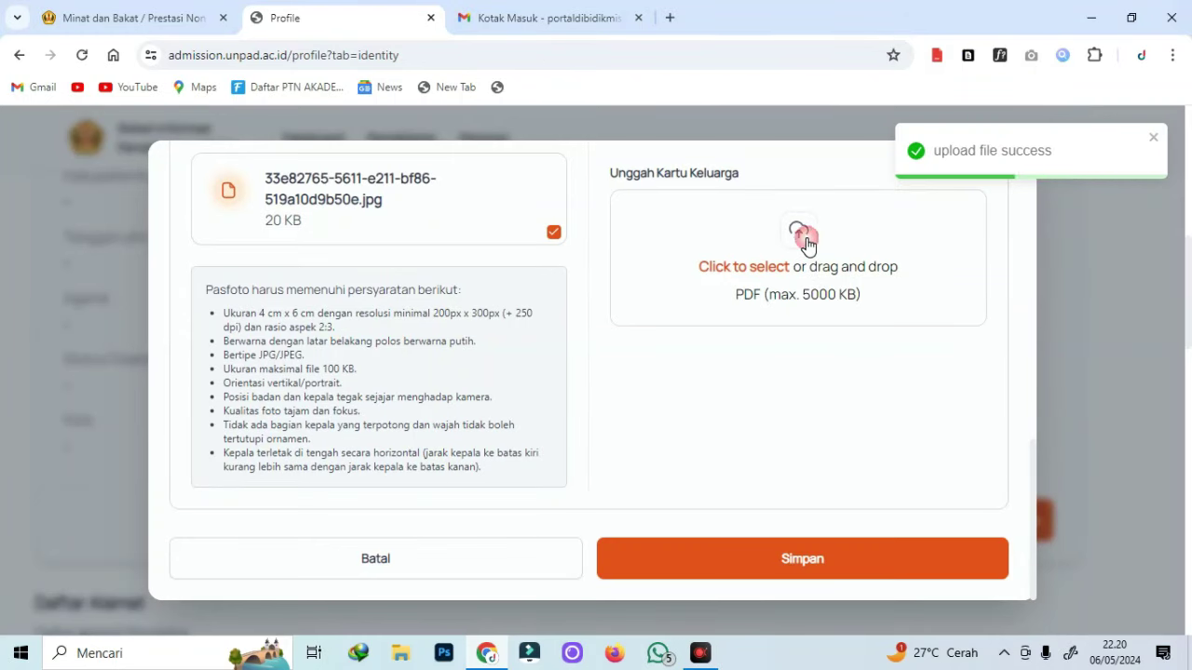
click(782, 247)
scroll(404, 264, down, 2)
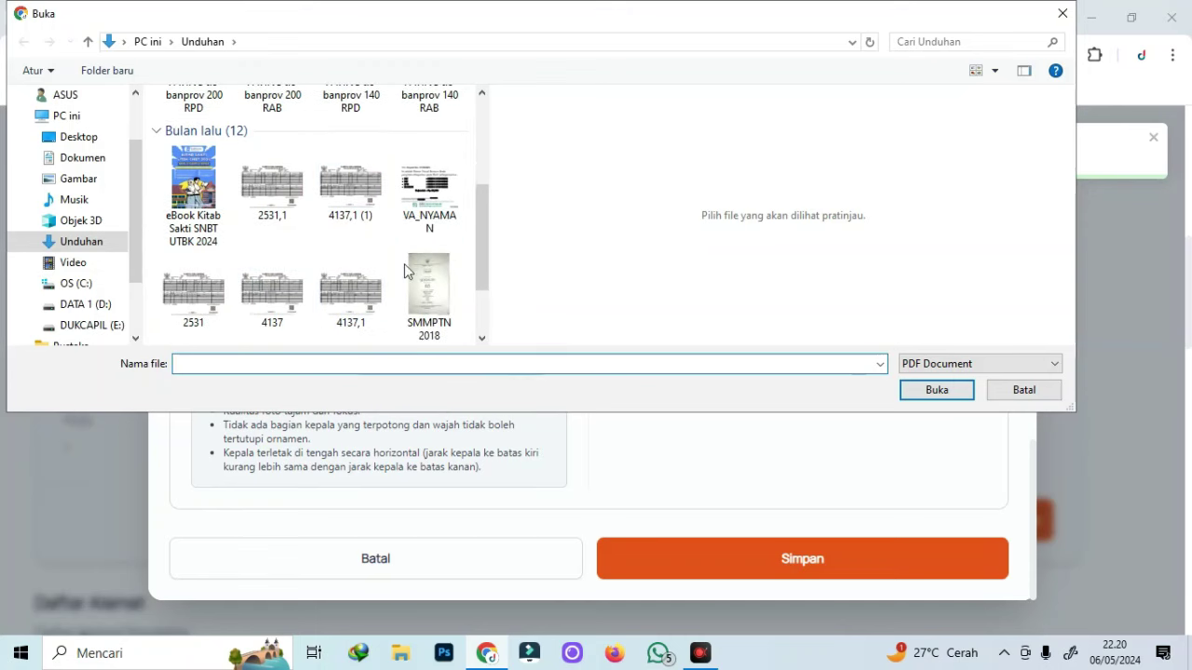
double_click(451, 214)
click(839, 557)
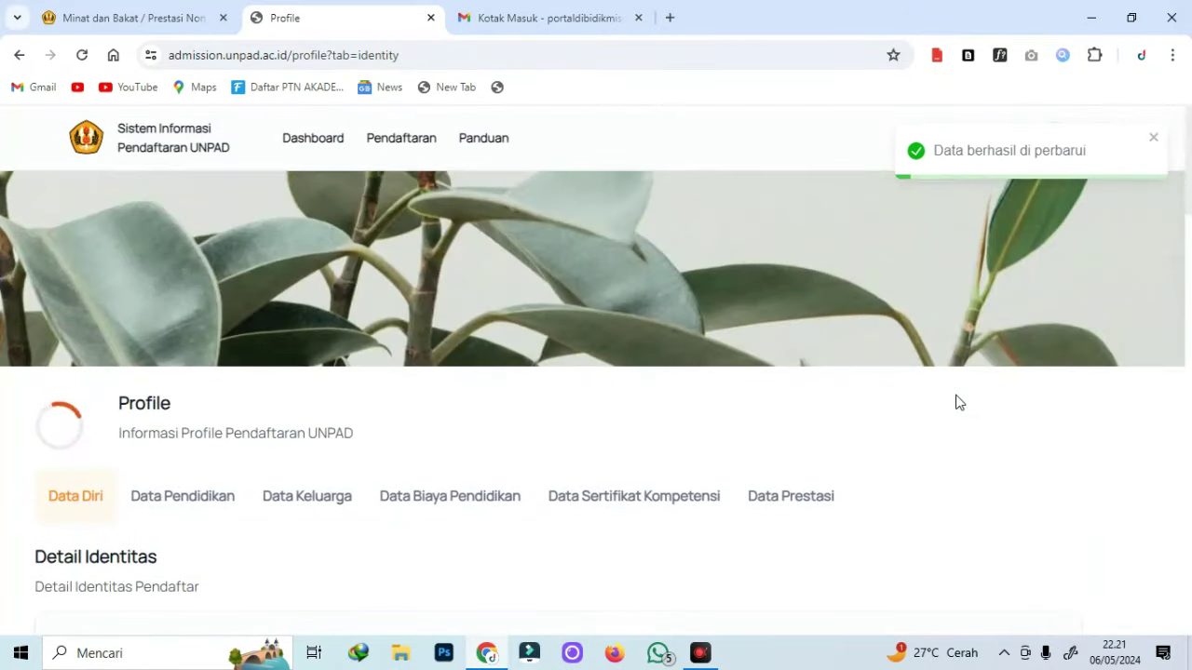
Start a new address with Alamat DK JASA, RT 2 and RW 1.
scroll(959, 402, down, 15)
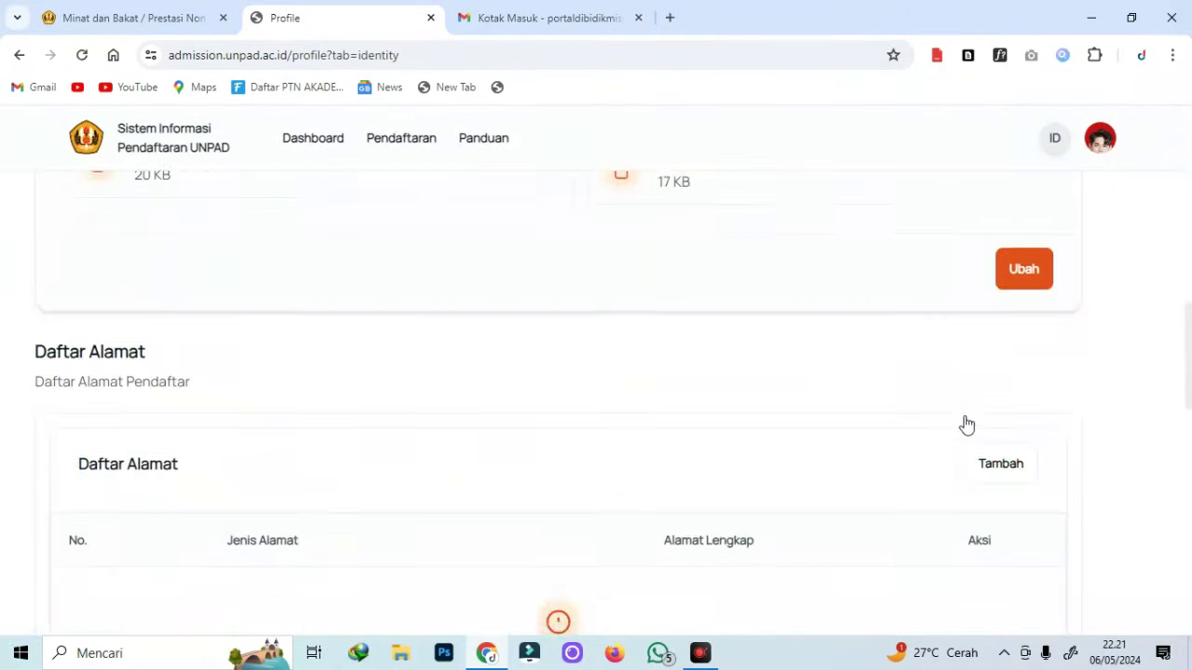
scroll(1013, 302, up, 2)
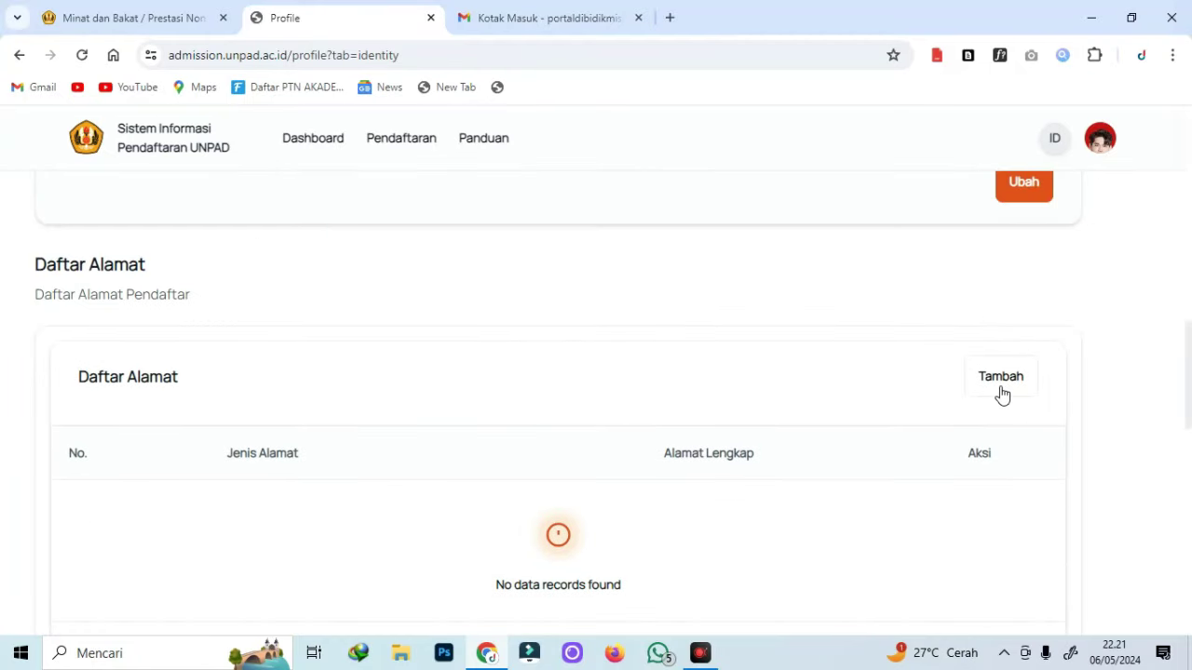
click(1001, 390)
click(342, 330)
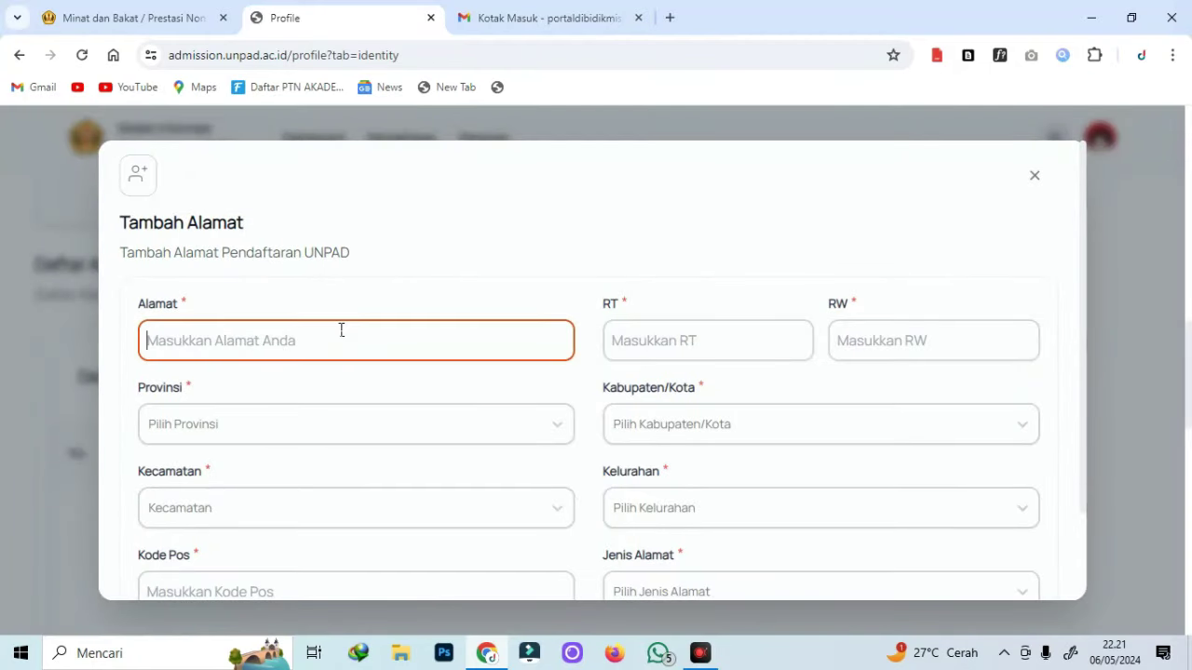
text(DK JASA)
click(652, 332)
click(750, 383)
click(859, 341)
click(942, 391)
Set the address region to Prov. Jawa Tengah, Kab. Blora, Kec. Jiken and its village.
click(361, 427)
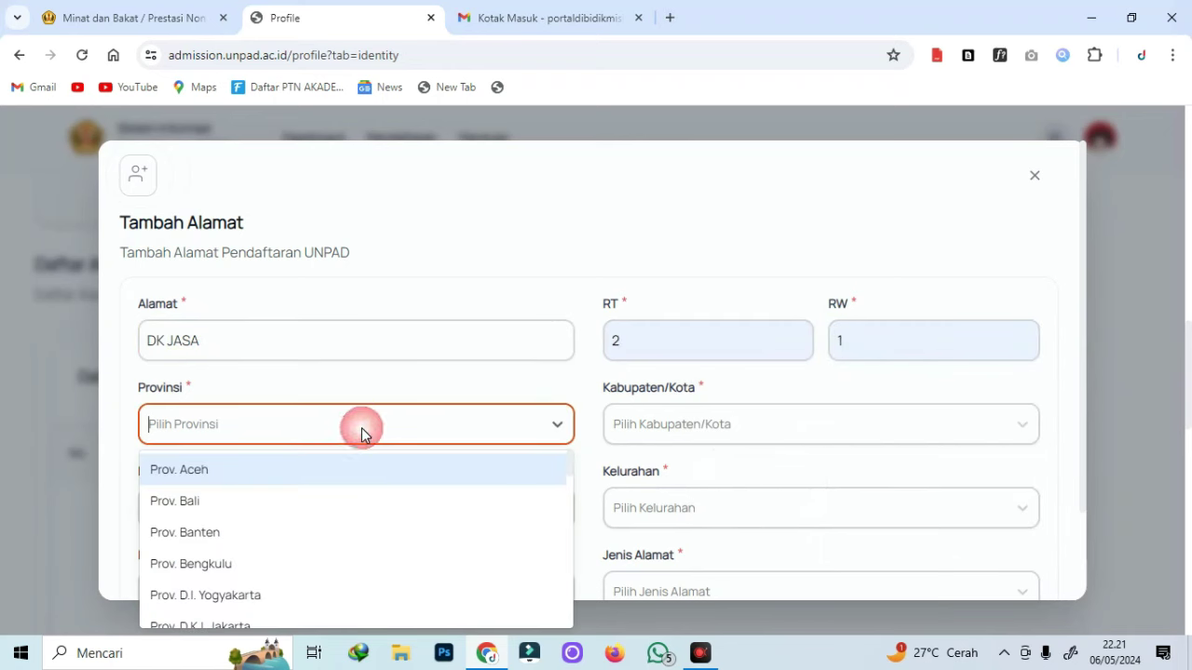
text(Jawa)
key(Down)
key(Return)
click(743, 419)
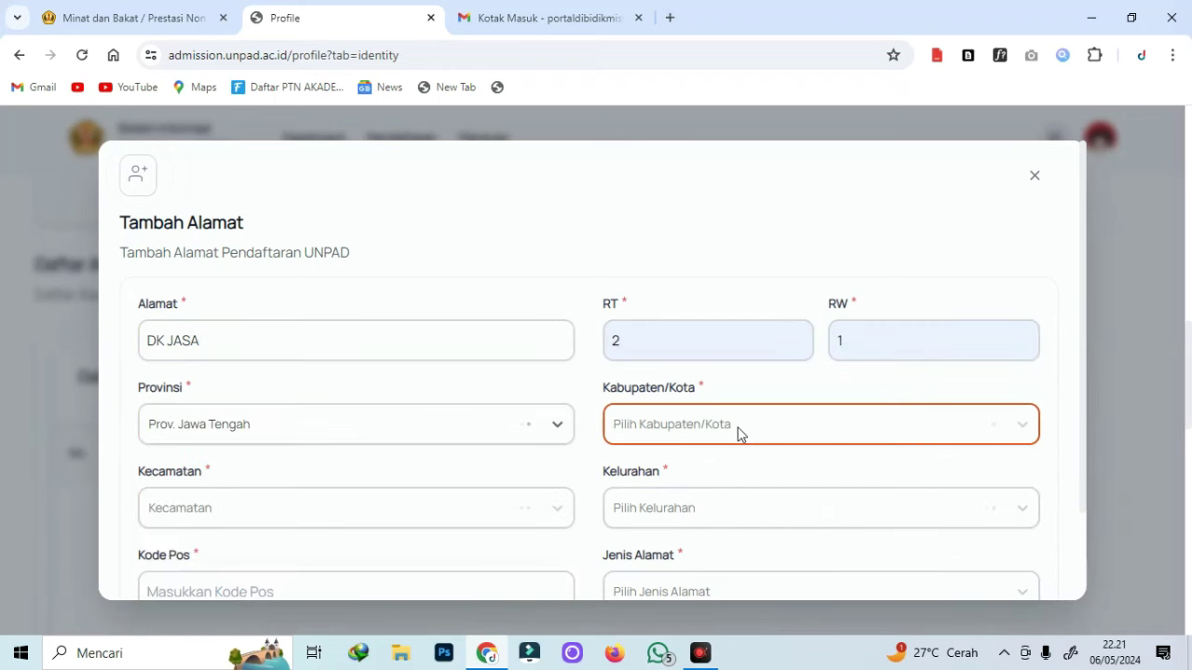
click(330, 508)
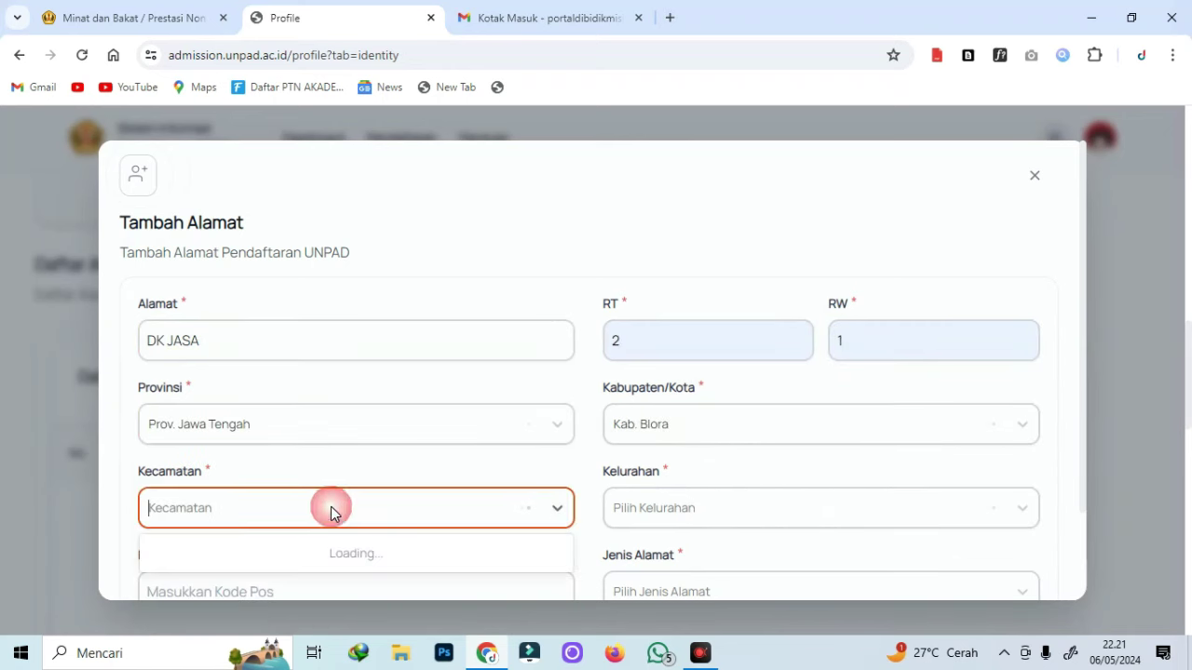
text(Jiken)
key(Return)
click(635, 508)
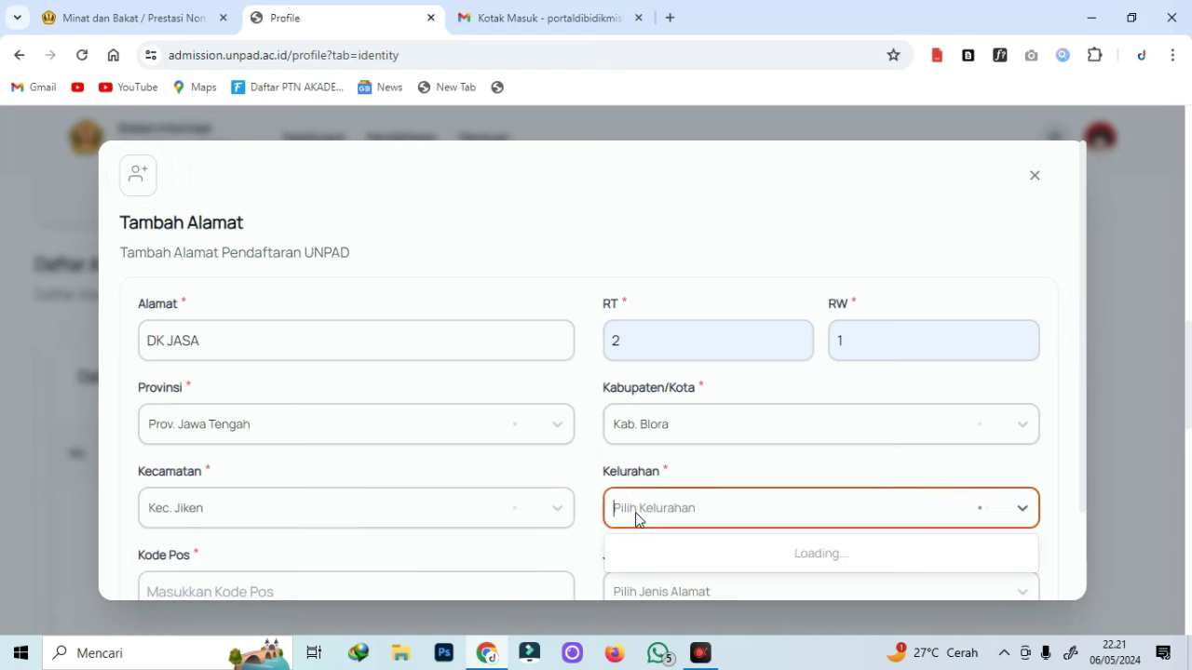
key(Tab)
Enter postal code 132434, set Jenis Alamat to KTP, and save the address.
click(291, 500)
text(132434)
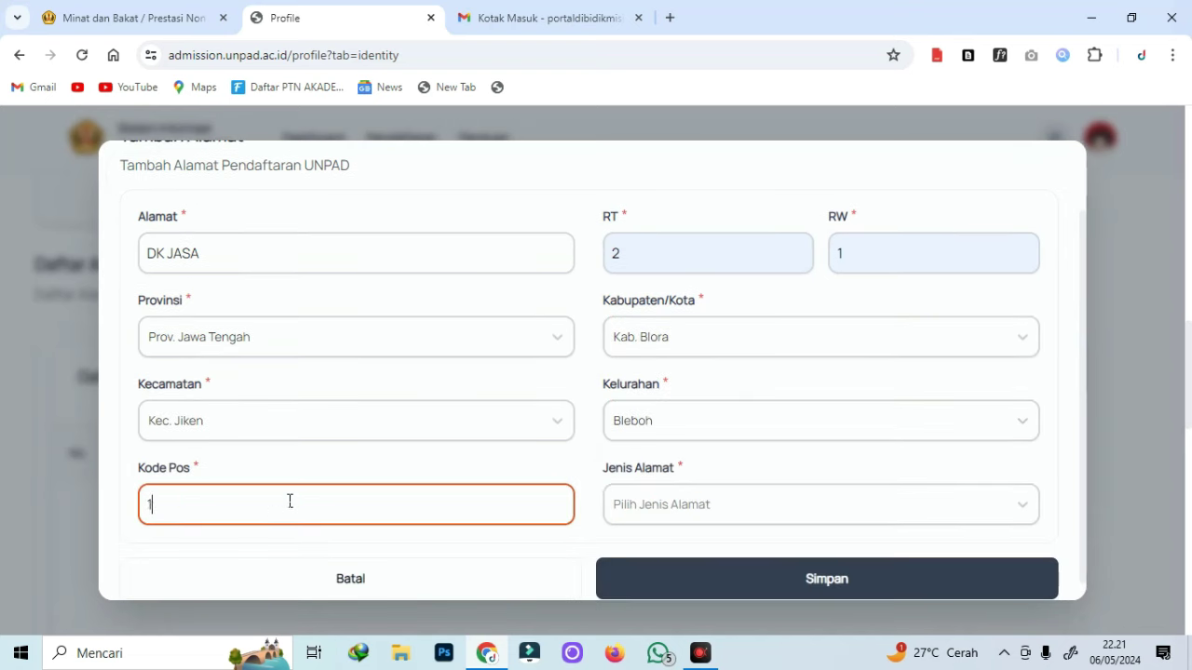
click(674, 506)
click(680, 534)
click(699, 572)
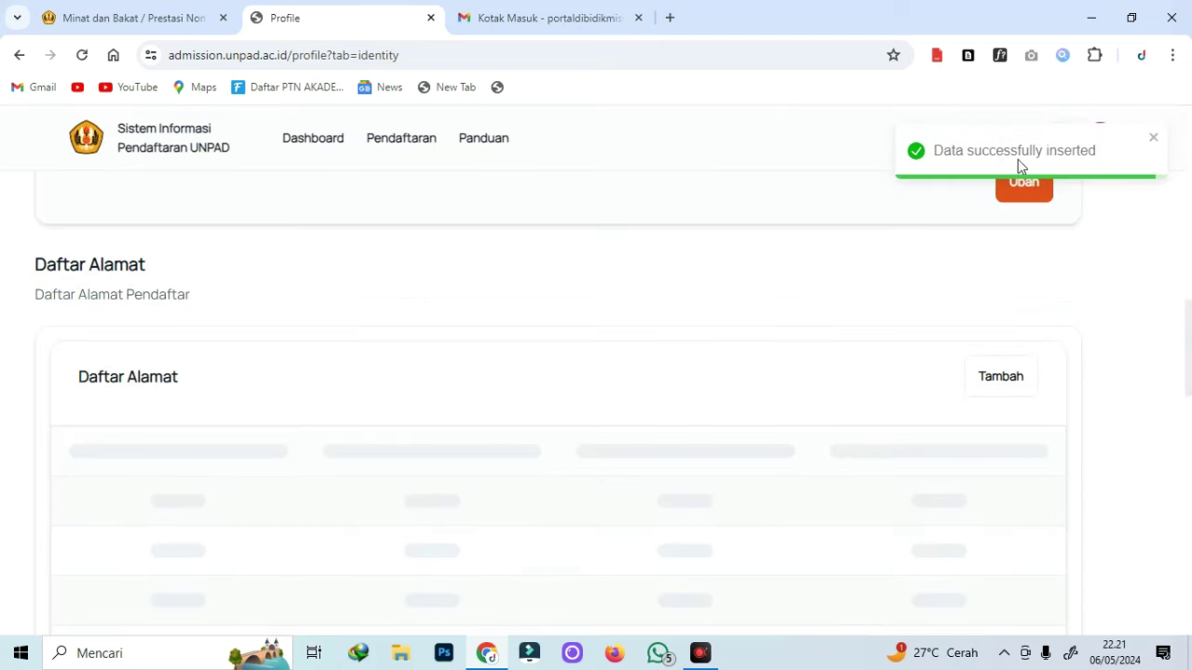
scroll(798, 375, down, 5)
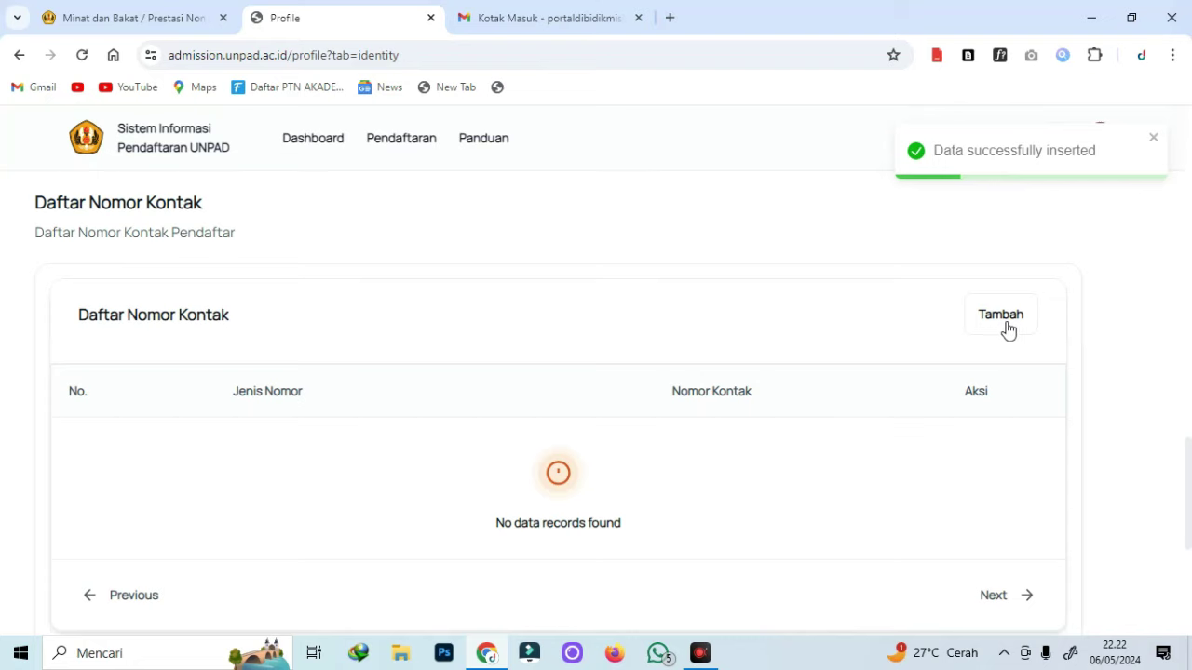
Start a new contact of type Whatsapp with country code +62.
click(1006, 331)
click(321, 391)
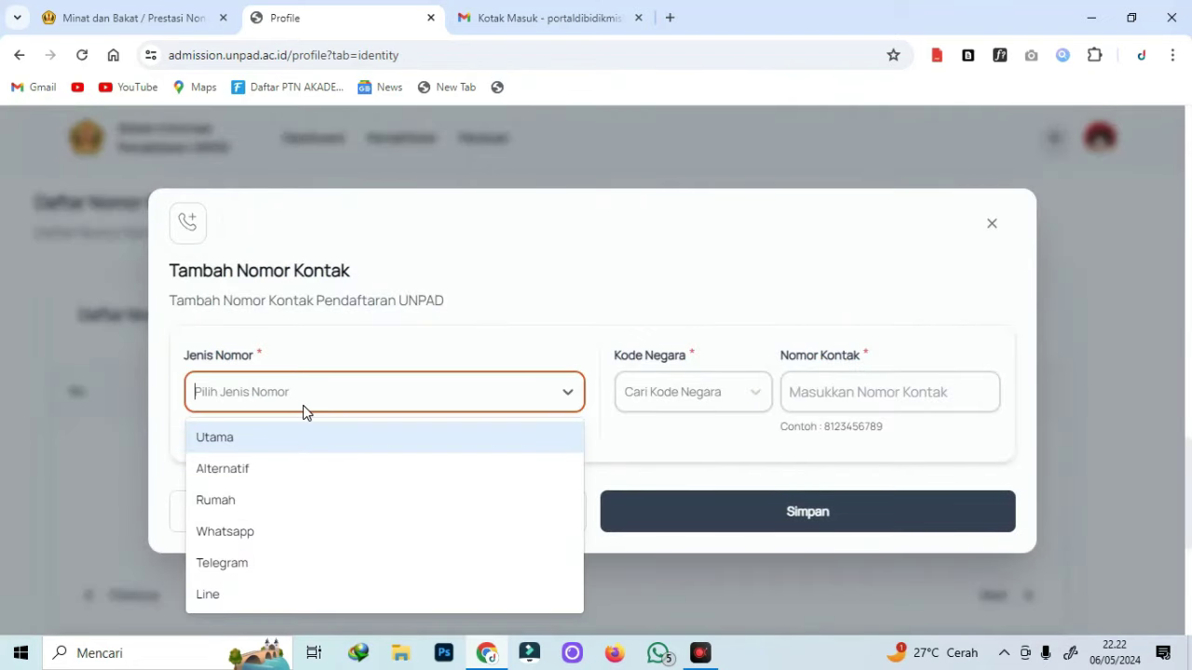
click(265, 529)
click(691, 402)
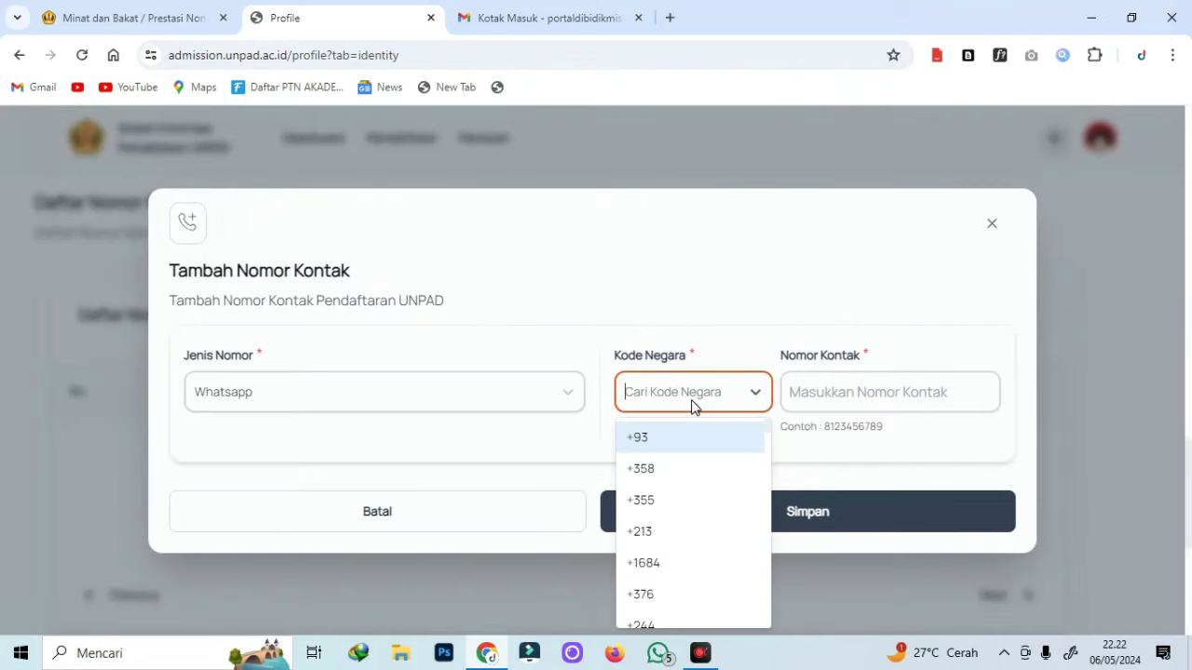
text(+)
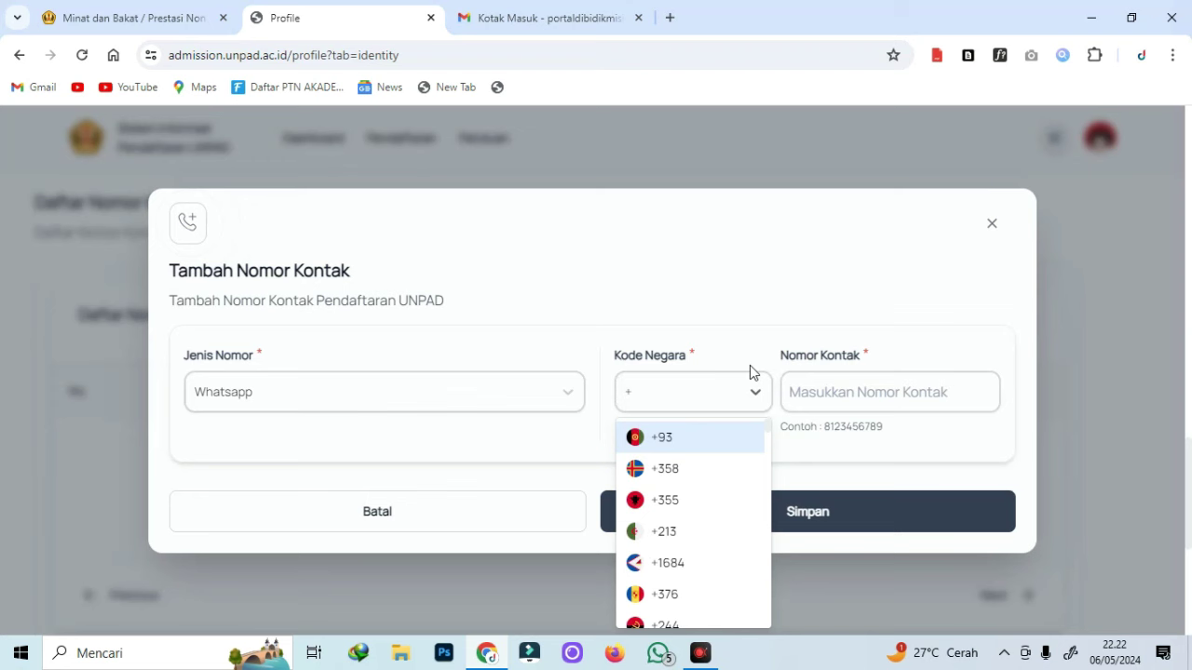
text(62)
key(Return)
Paste the example number as the contact number and save it.
drag(882, 426, 823, 427)
key(ctrl+c)
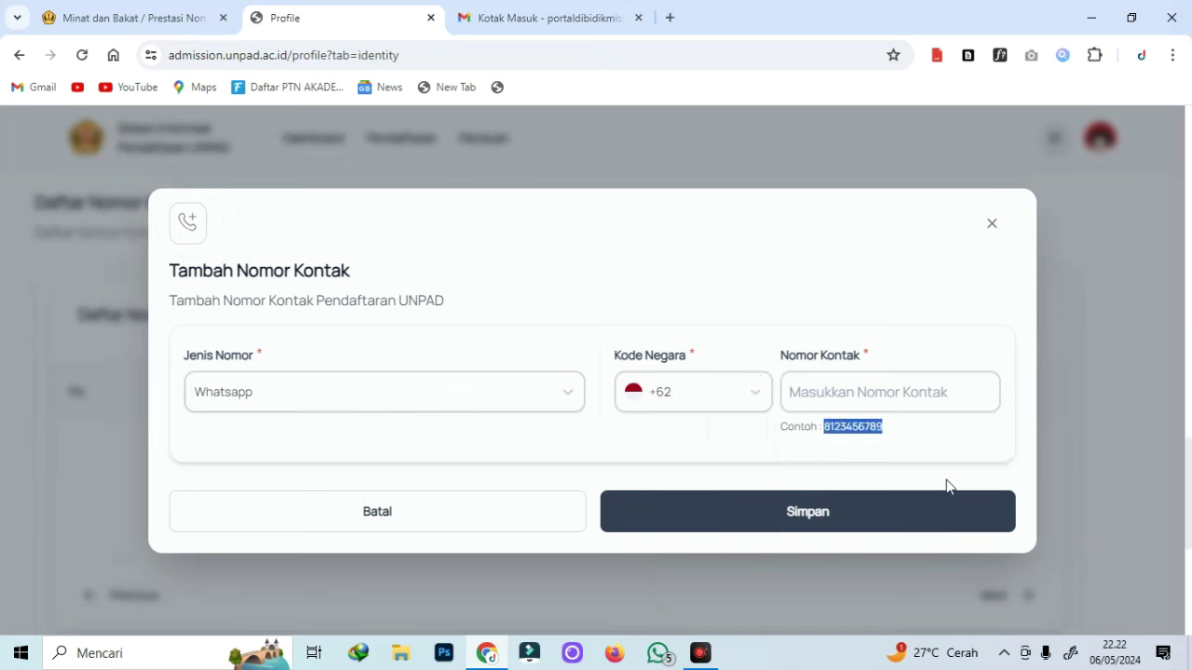
click(867, 389)
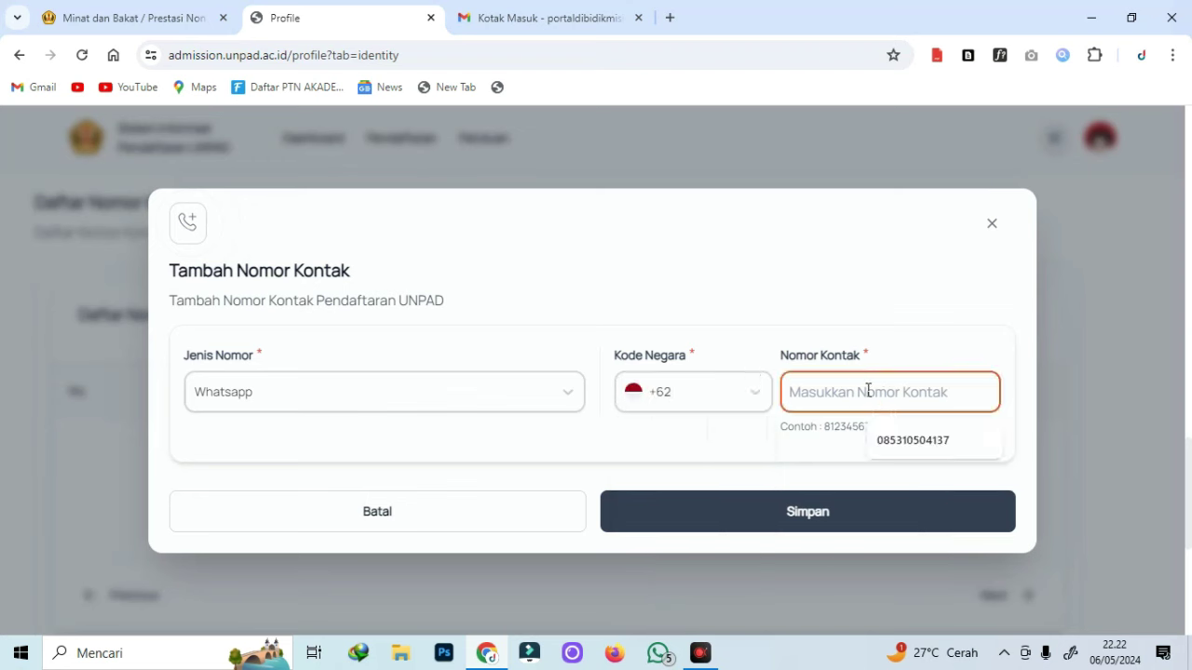
key(ctrl+v)
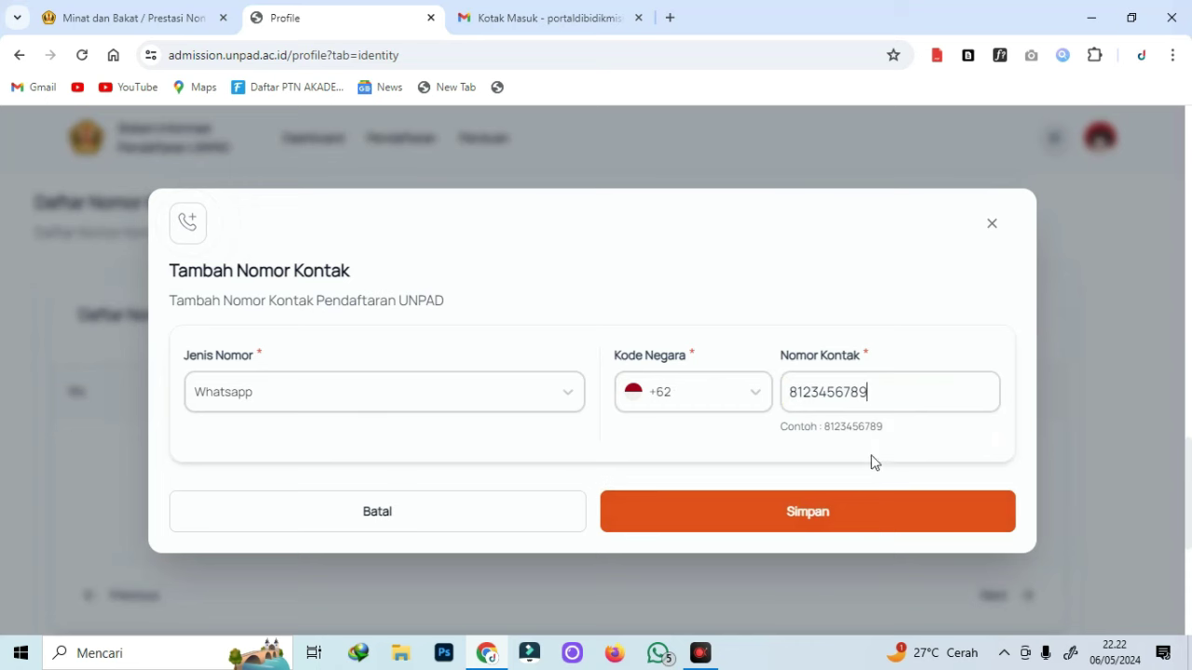
click(785, 524)
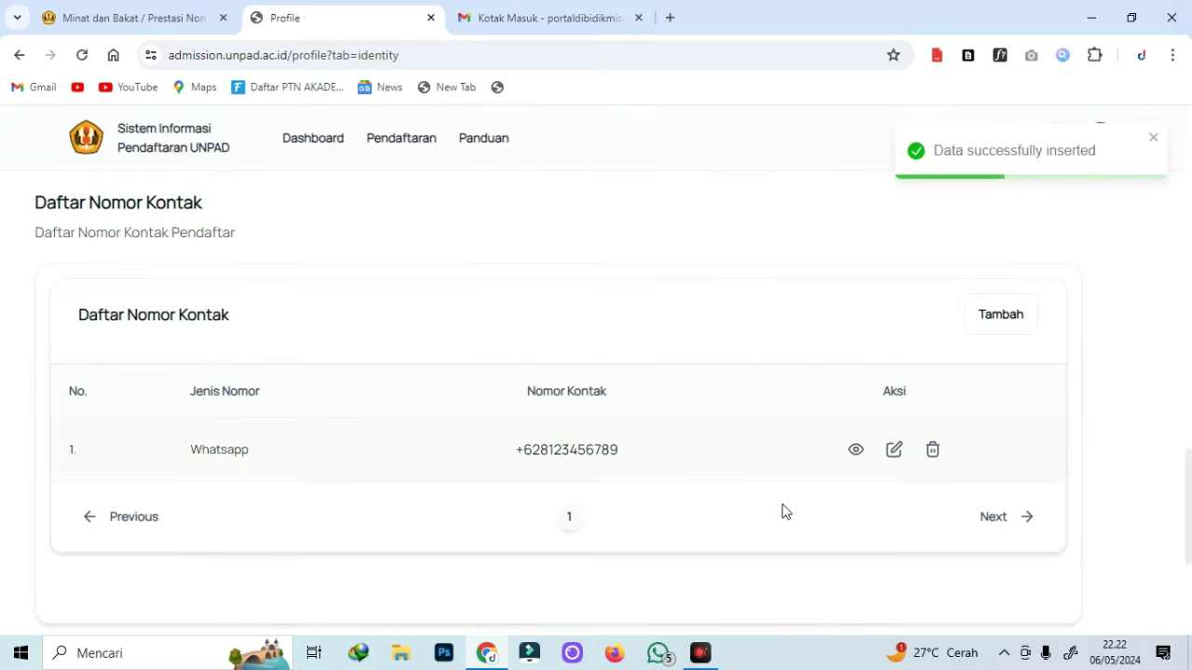
Go to the Data Pendidikan section of the profile.
scroll(782, 511, down, 4)
scroll(806, 421, up, 4)
scroll(809, 421, down, 4)
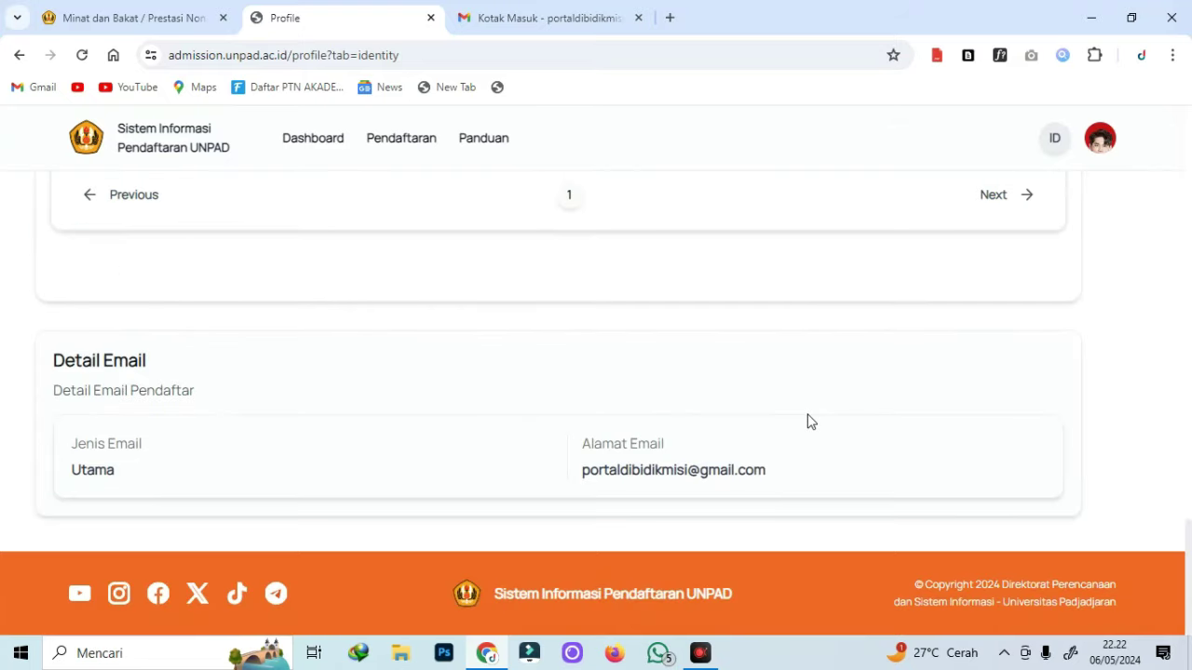
scroll(558, 436, up, 20)
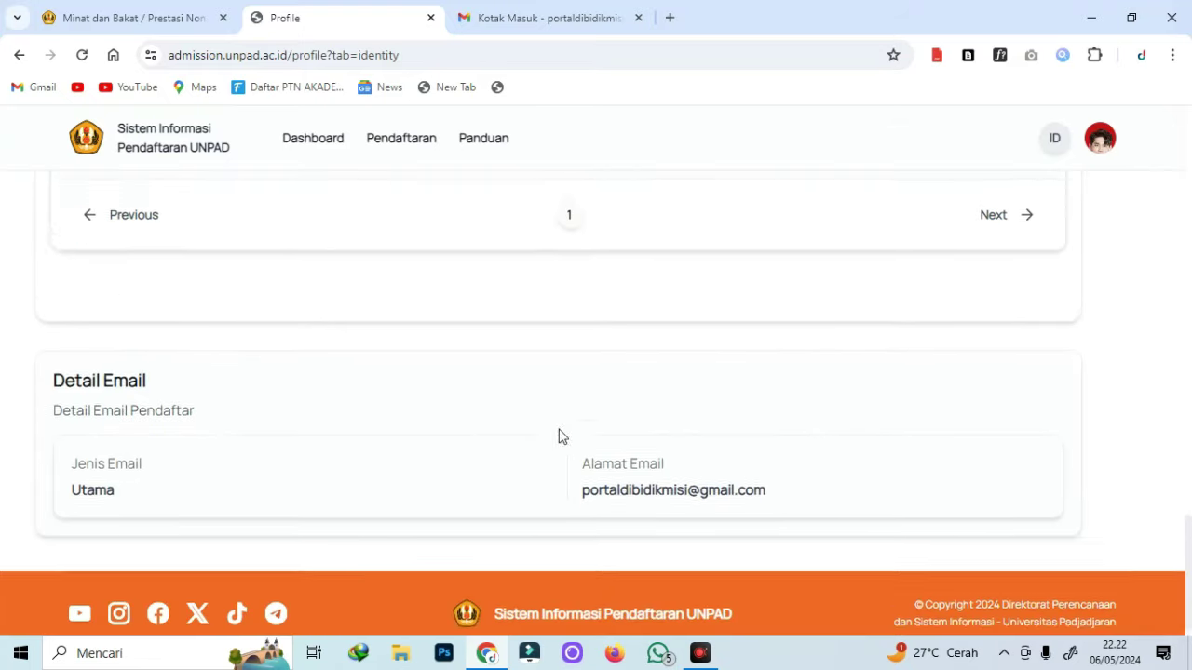
scroll(99, 411, down, 1)
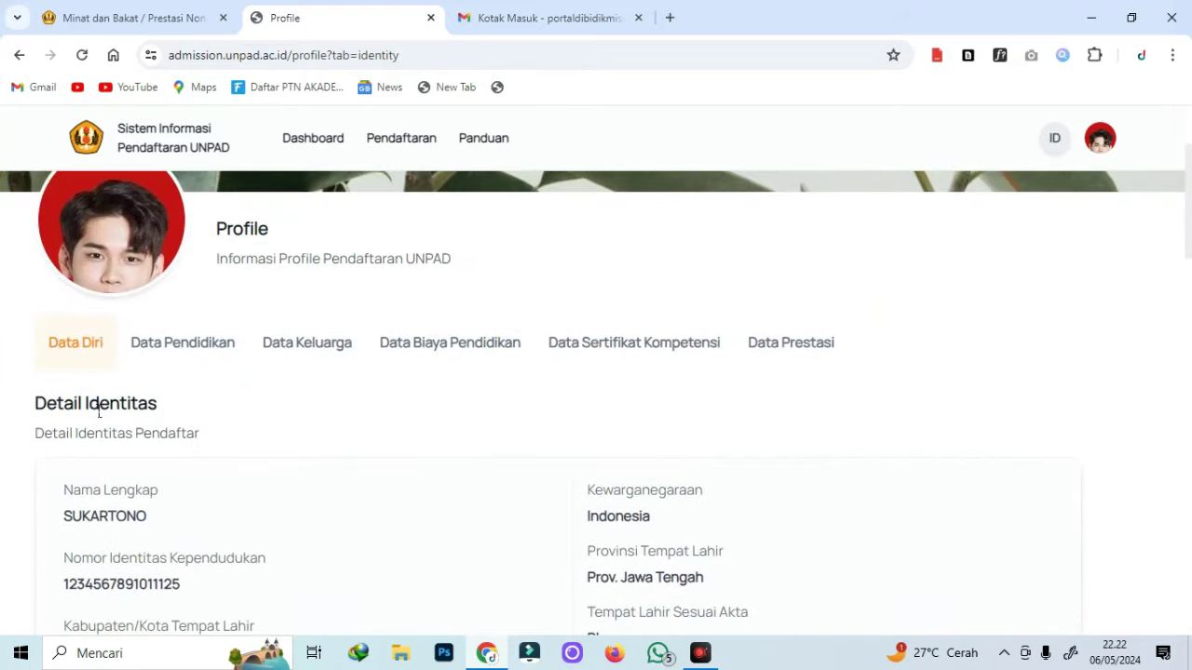
click(205, 350)
Start an education record in Prov. Jawa Tengah, Kab. Blora, level SMA / Sederajat.
scroll(937, 393, down, 1)
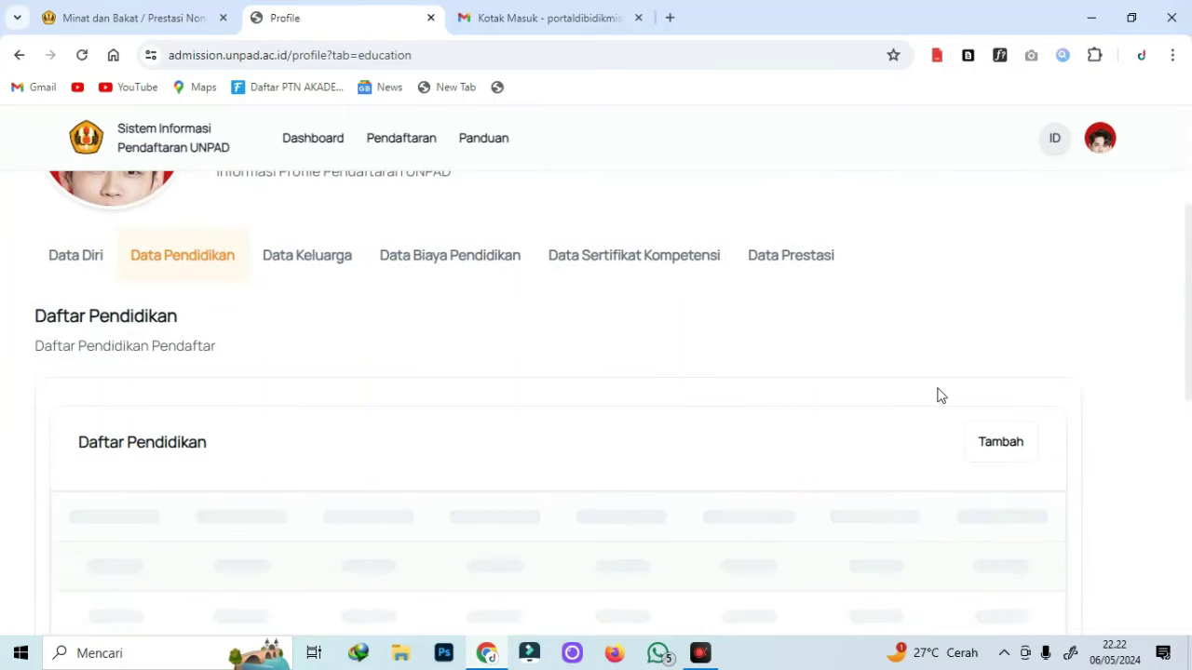
click(998, 447)
click(248, 338)
click(728, 340)
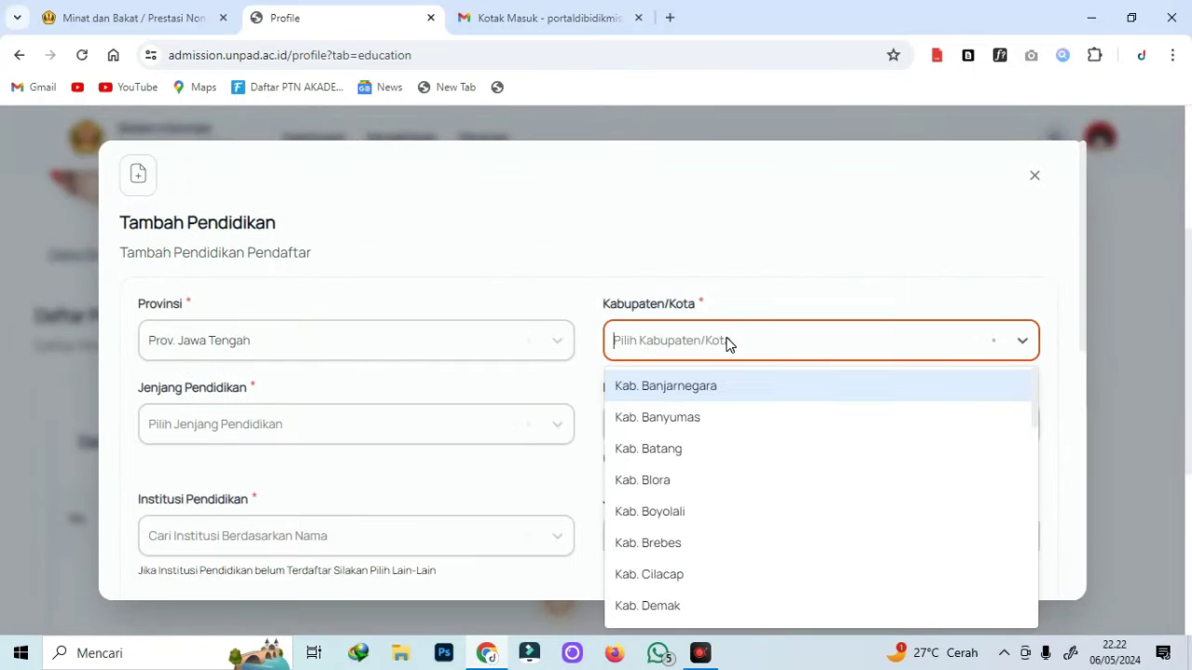
click(652, 480)
click(265, 431)
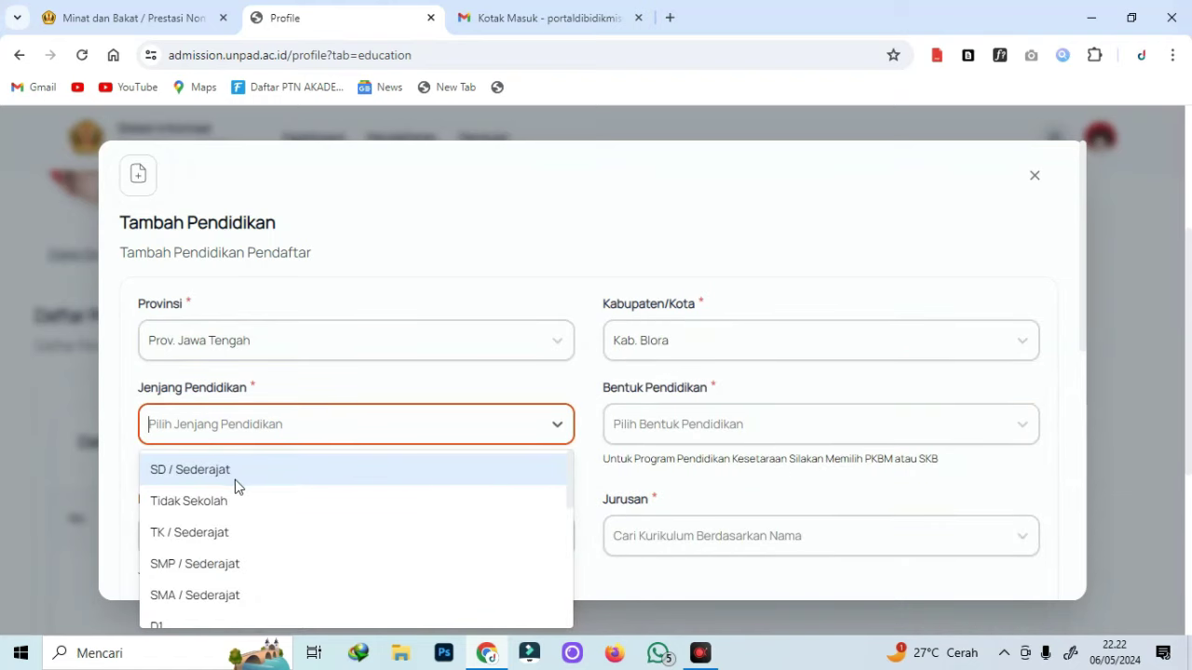
scroll(235, 484, down, 3)
scroll(223, 498, up, 1)
click(219, 503)
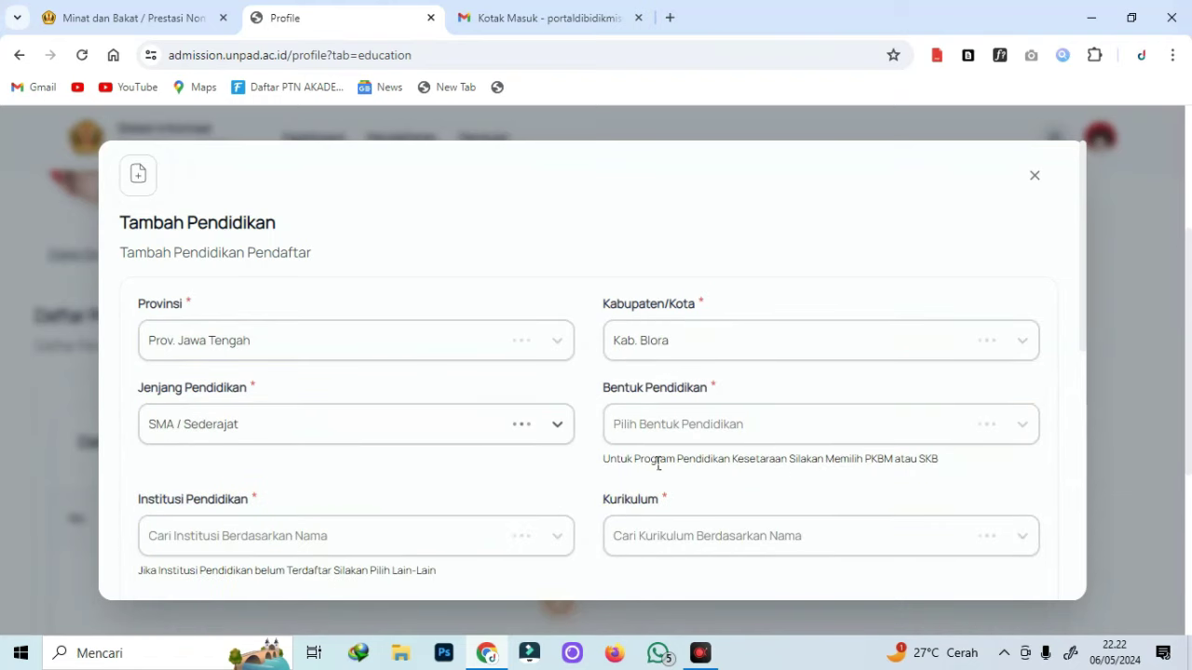
Set school type SMA and institution SMA Lain - Lain.
click(736, 425)
scroll(652, 577, down, 3)
scroll(651, 568, up, 3)
scroll(691, 521, down, 2)
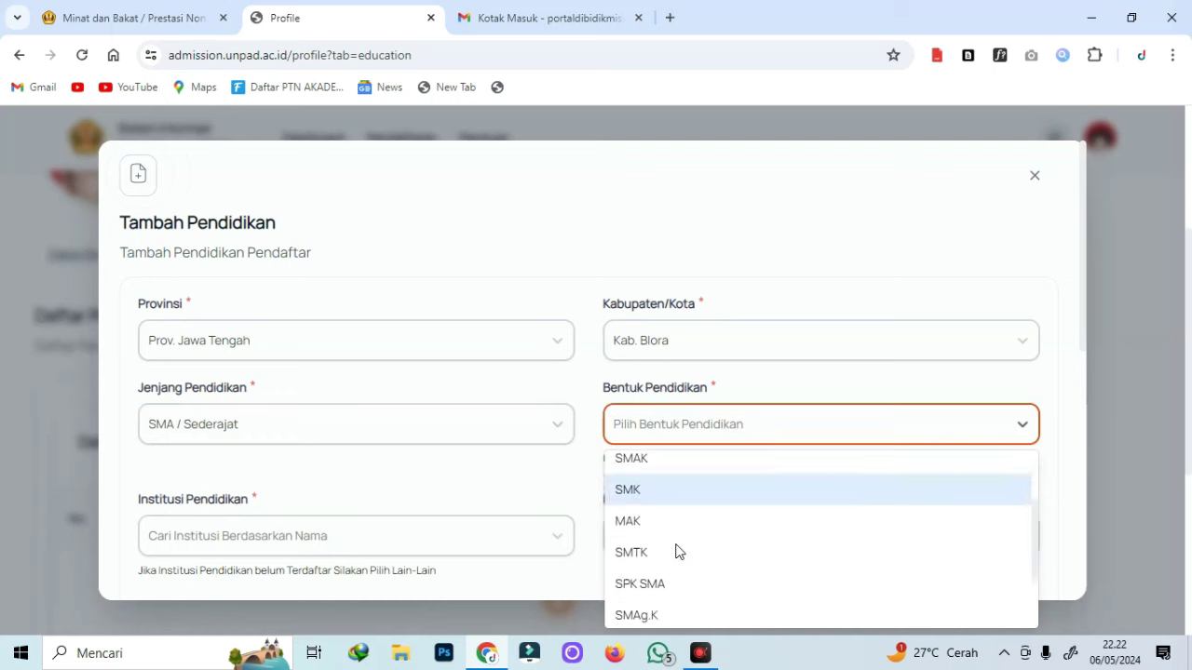
click(676, 559)
click(342, 535)
text(SMA LAIN)
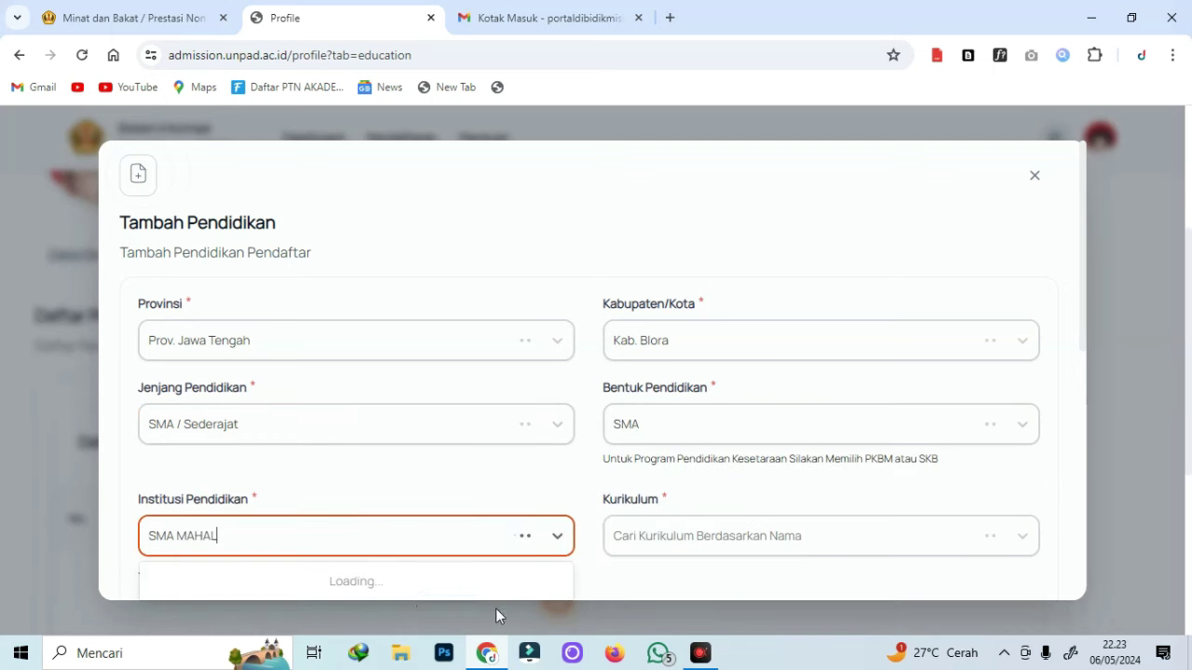
click(710, 527)
scroll(282, 422, down, 1)
click(279, 452)
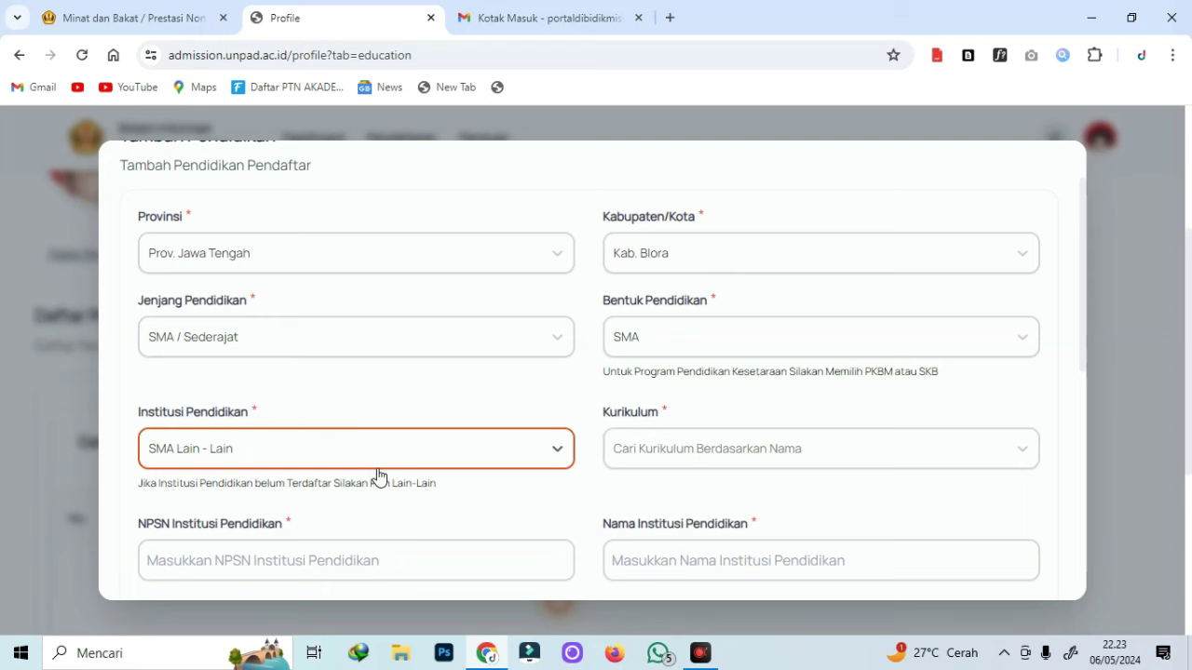
Search the empty Kurikulum list with '1', then clear the search.
scroll(378, 475, down, 1)
click(392, 364)
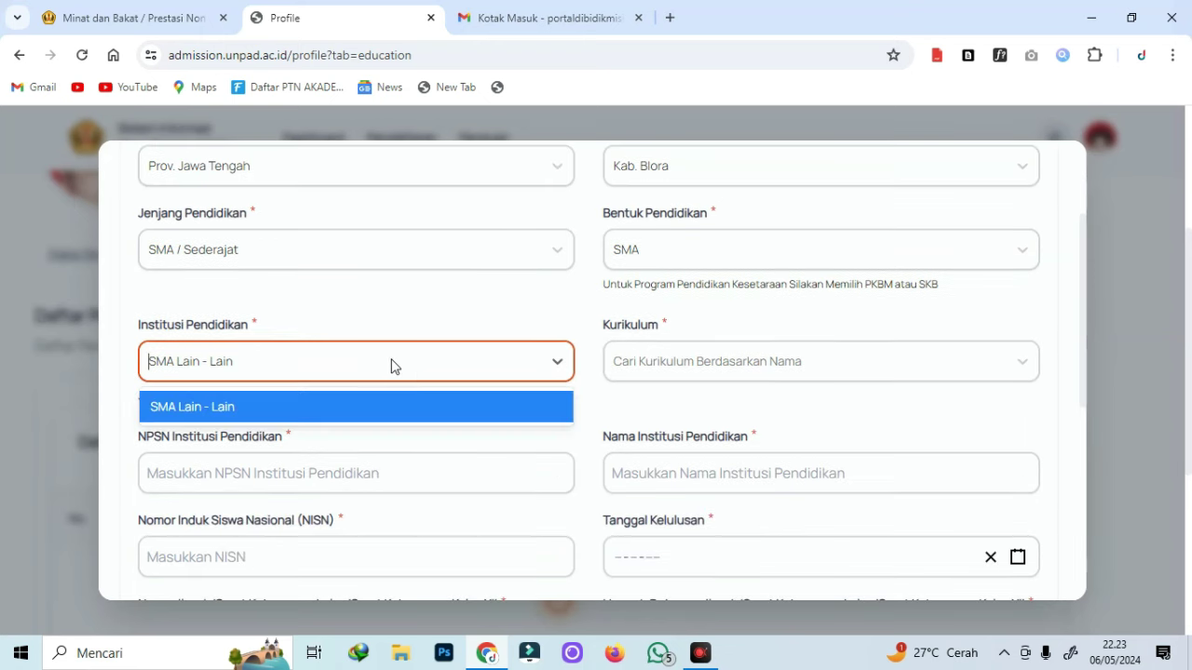
click(694, 372)
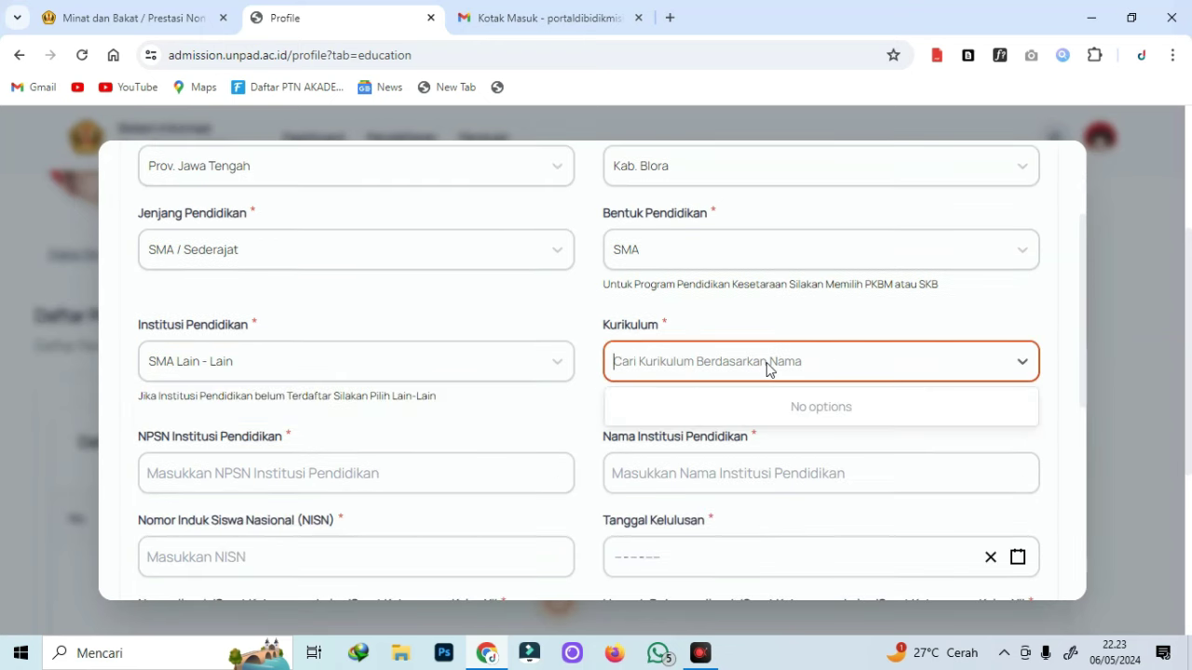
click(997, 372)
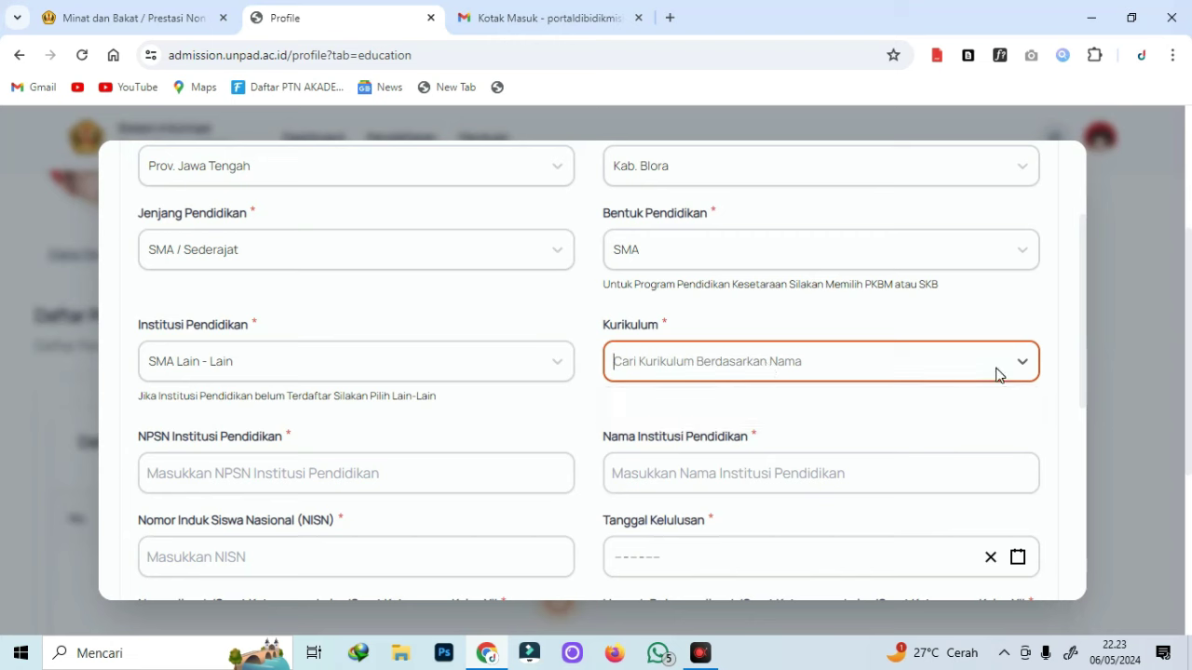
click(713, 372)
text(13)
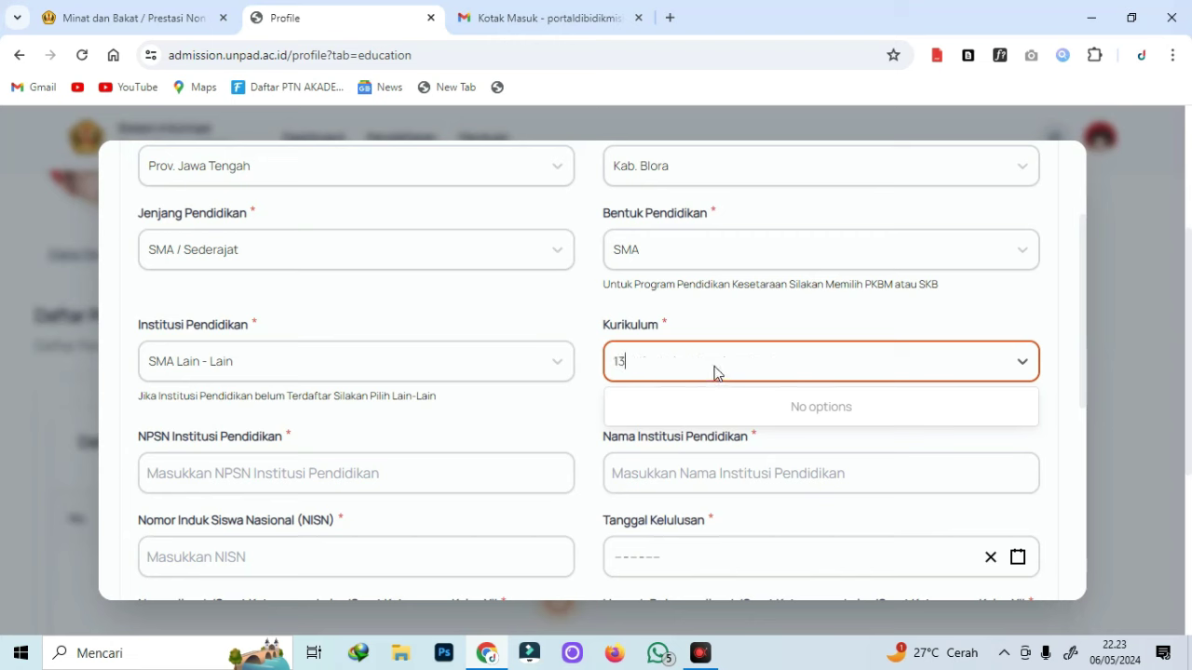
click(1024, 364)
Enter the student's NISN and the diploma (ijazah) number.
click(1024, 365)
scroll(823, 369, down, 2)
click(294, 300)
click(294, 363)
click(261, 378)
key(Tab)
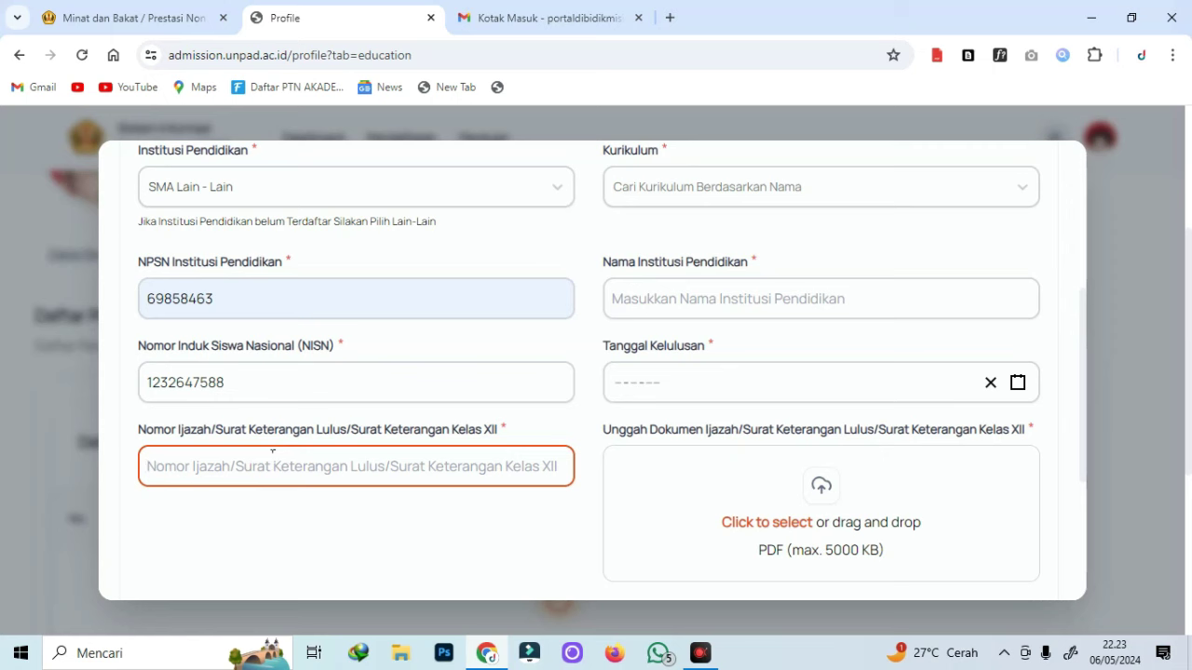
click(386, 522)
Set the graduation date to 01-05-2024 in the date picker.
click(698, 382)
click(700, 291)
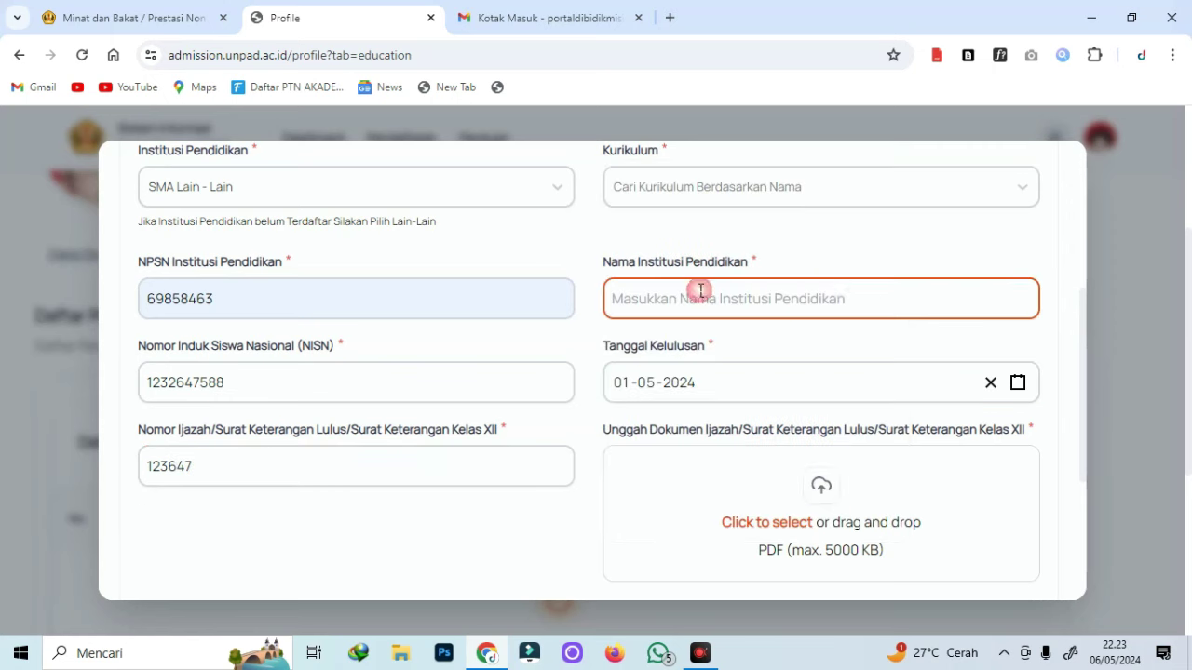
click(737, 394)
scroll(772, 369, up, 1)
scroll(745, 425, down, 1)
Select SMA MUHAMMADIYAH 1 BLORA as the Institusi Pendidikan.
click(969, 283)
click(806, 401)
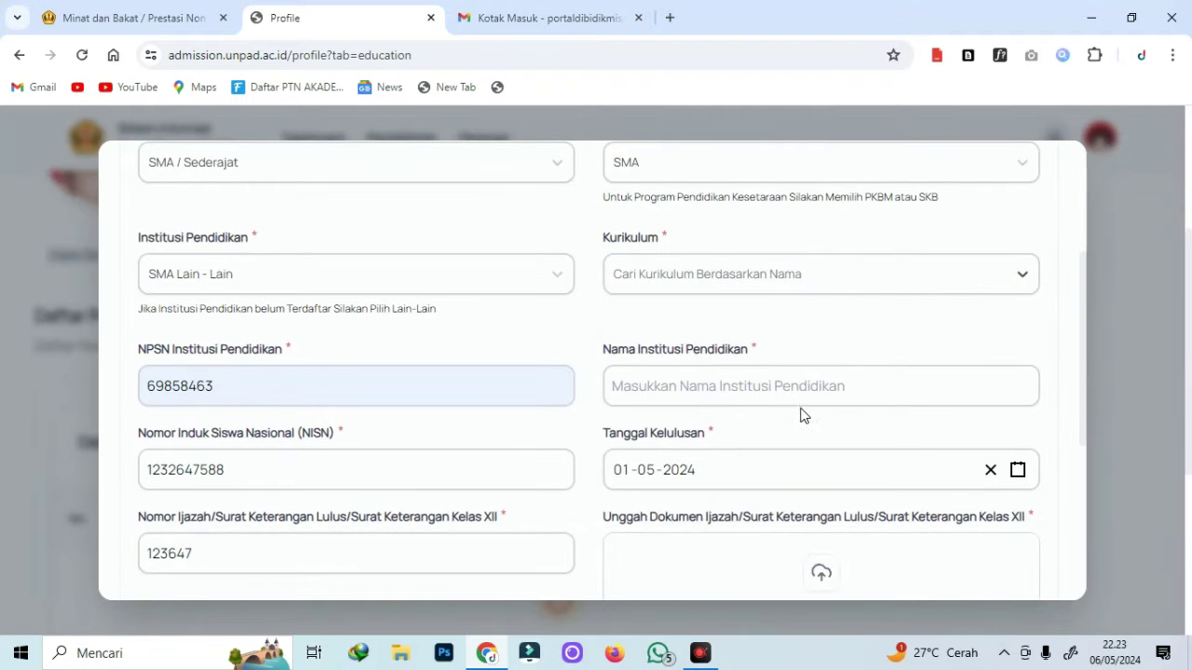
text(SMA APA AJA)
click(907, 277)
text(NASIONAL)
click(628, 280)
click(535, 284)
text(SMA)
click(372, 557)
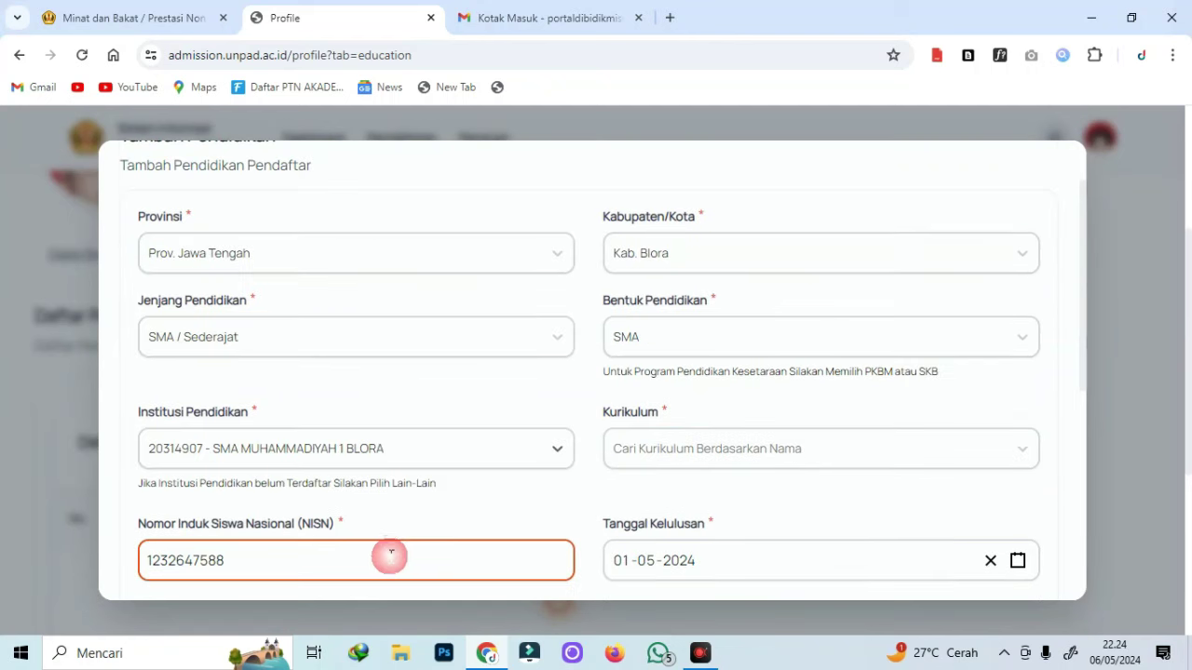
Search the Kurikulum dropdown and choose IPA.
scroll(1014, 457, down, 4)
scroll(1006, 465, up, 5)
click(750, 434)
text(K)
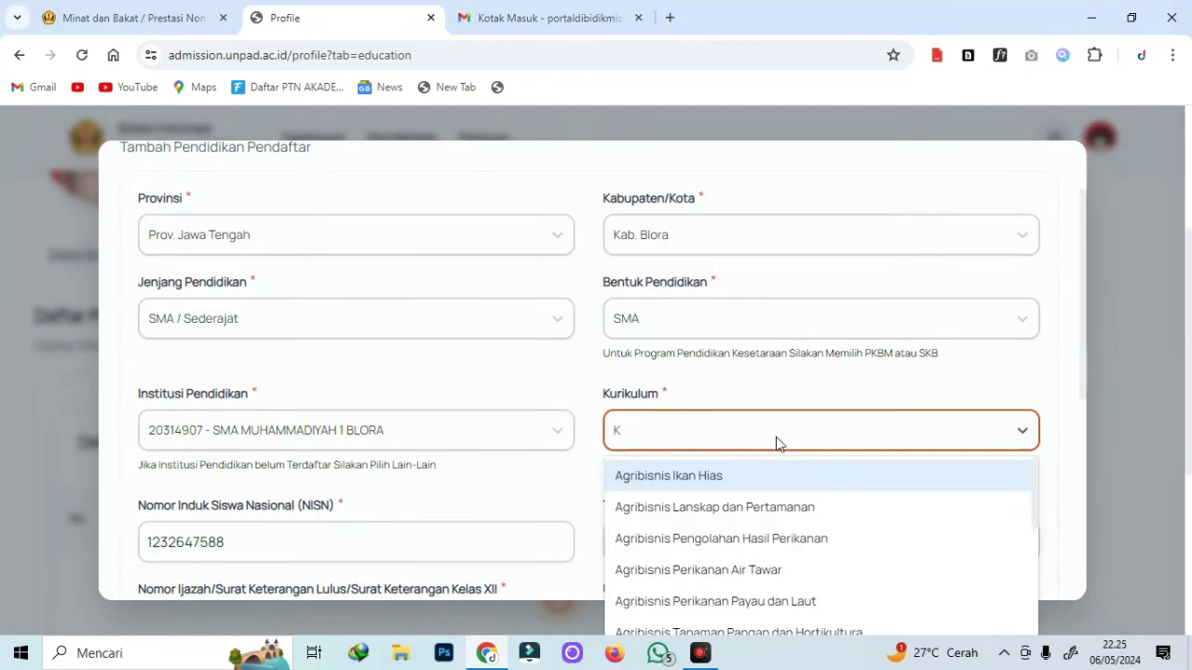
scroll(787, 504, down, 5)
scroll(790, 490, down, 2)
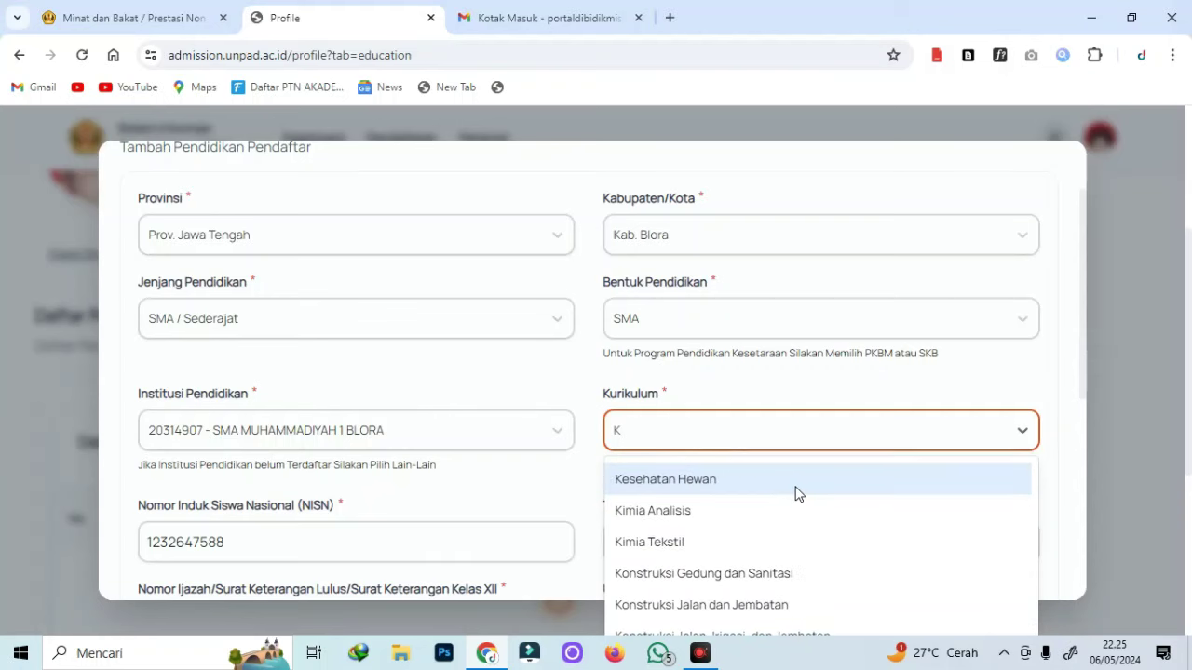
scroll(744, 540, up, 3)
scroll(726, 545, down, 3)
scroll(731, 535, up, 7)
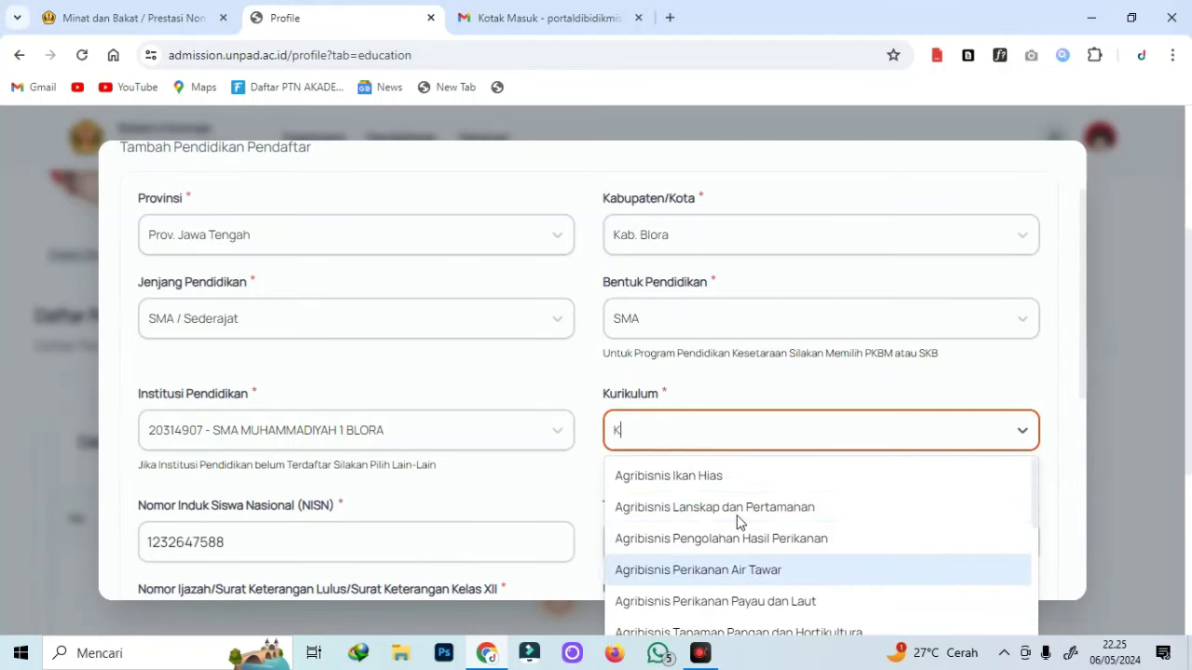
scroll(737, 518, down, 7)
scroll(742, 503, up, 7)
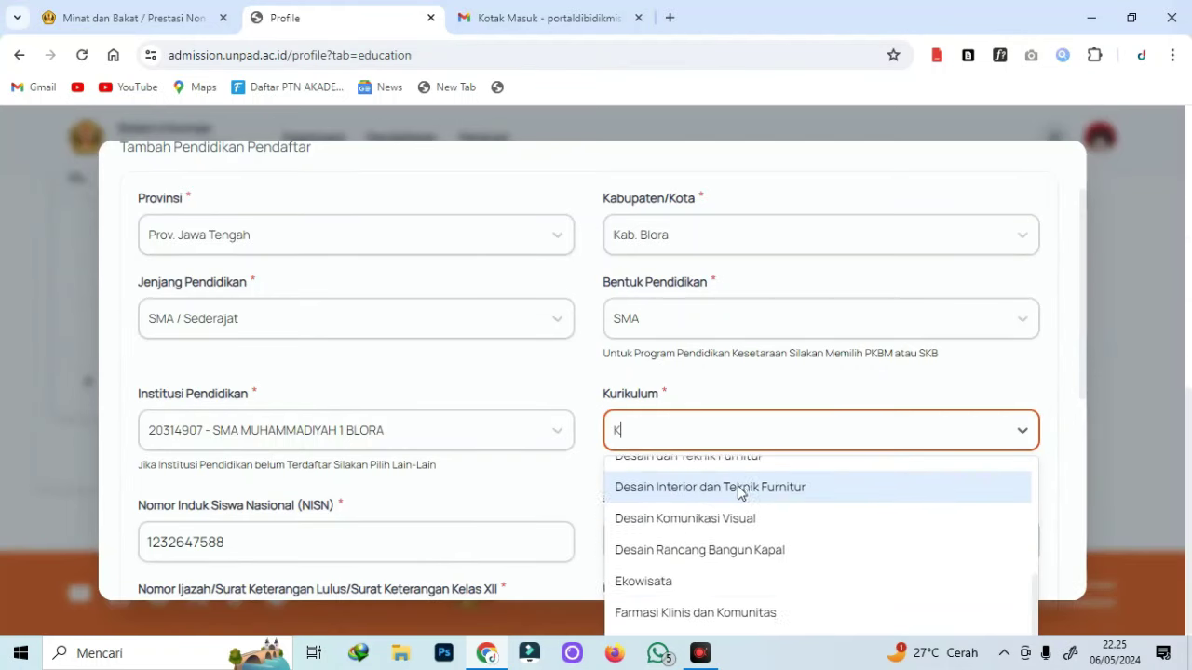
key(BackSpace)
text(IPA)
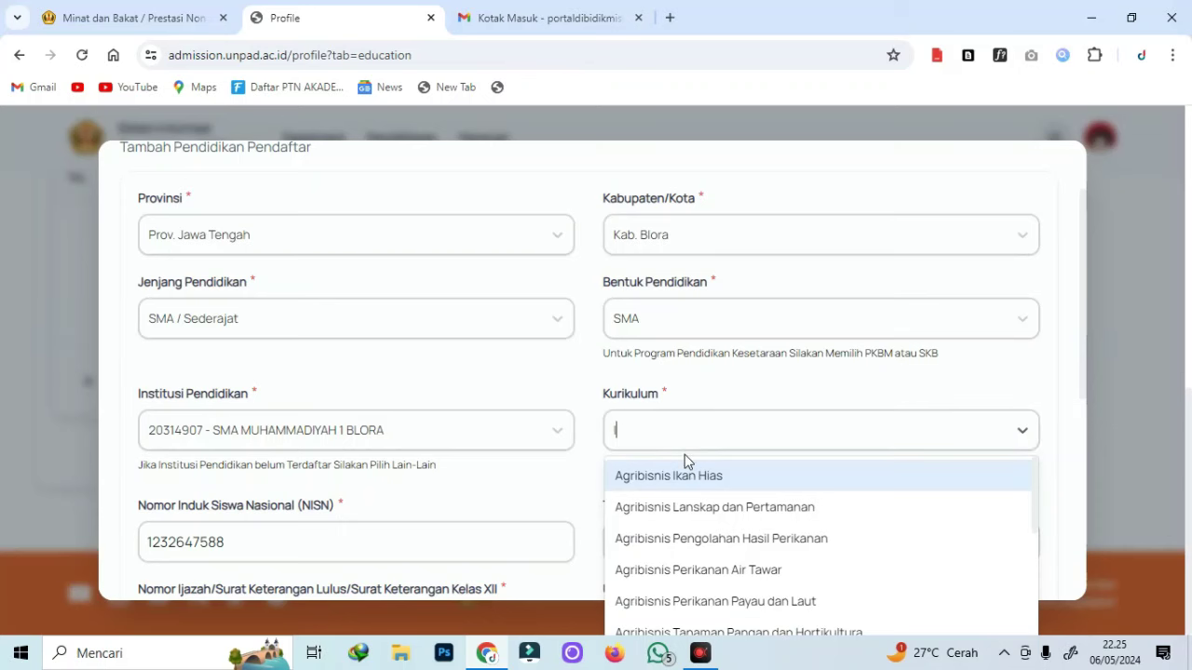
click(657, 479)
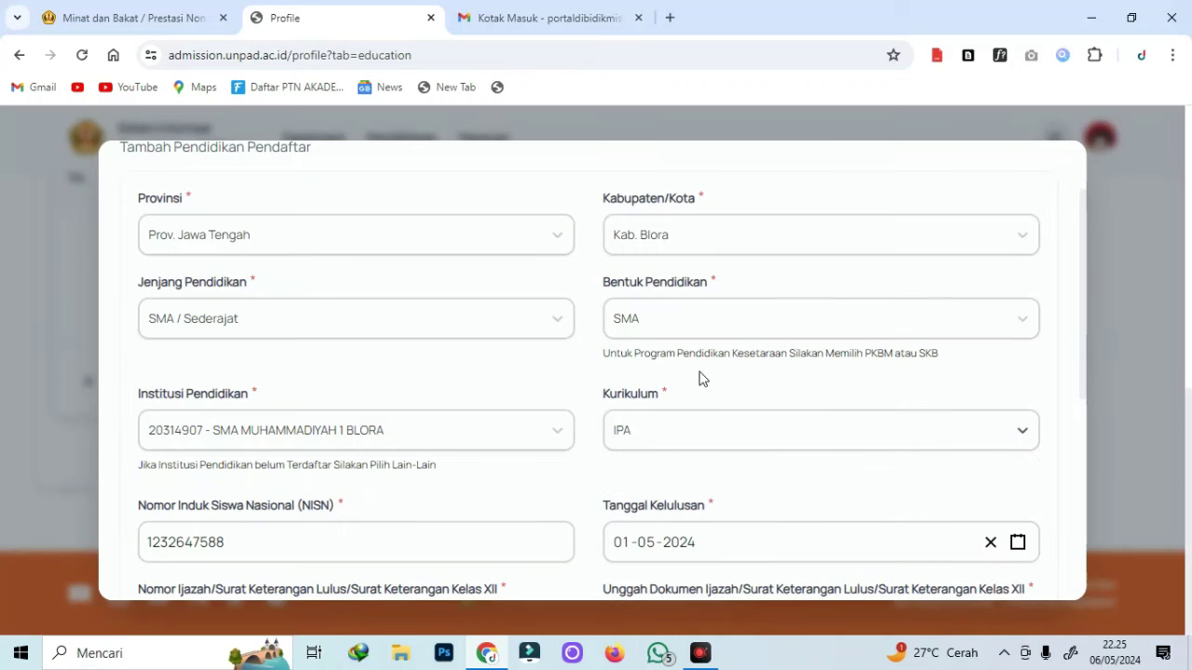
scroll(772, 386, down, 2)
Attach VA_NYAMAN.pdf as both the report-card and diploma documents.
scroll(662, 468, down, 2)
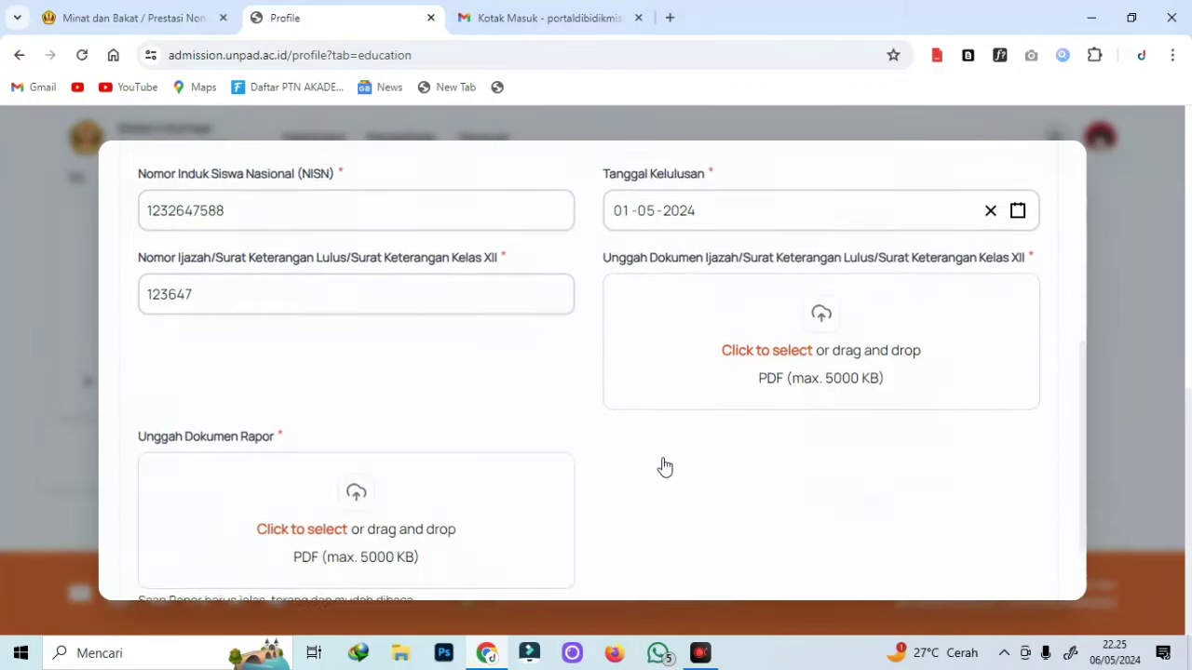
scroll(526, 320, up, 4)
scroll(380, 404, down, 5)
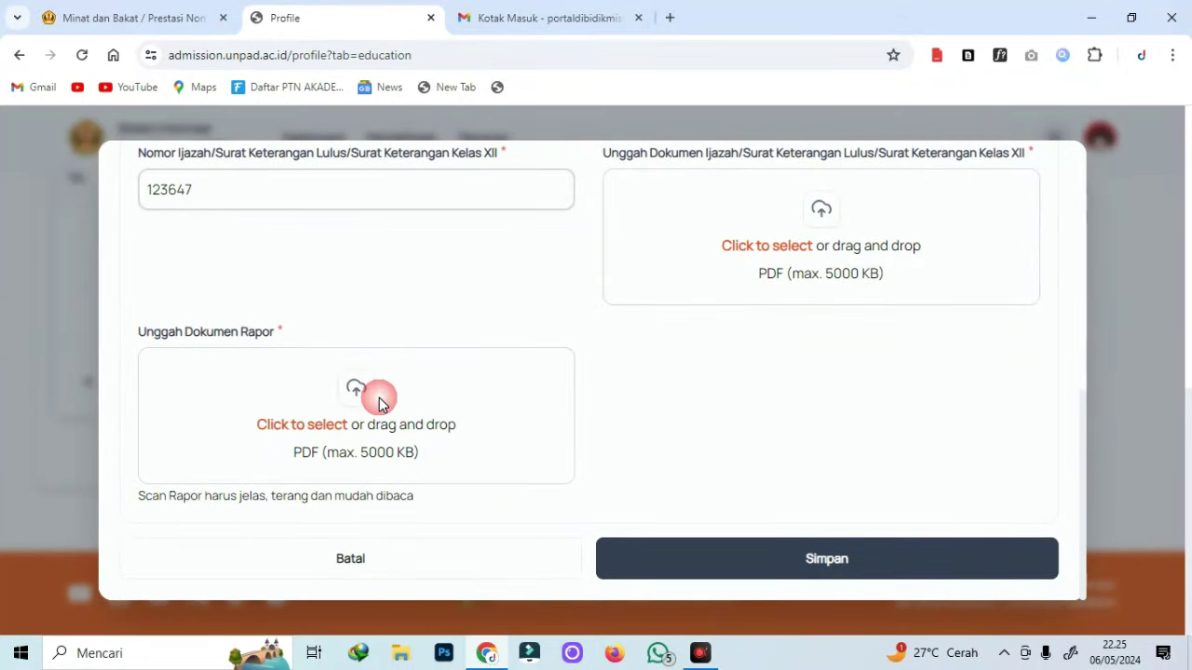
click(378, 398)
scroll(423, 233, down, 2)
scroll(441, 209, down, 1)
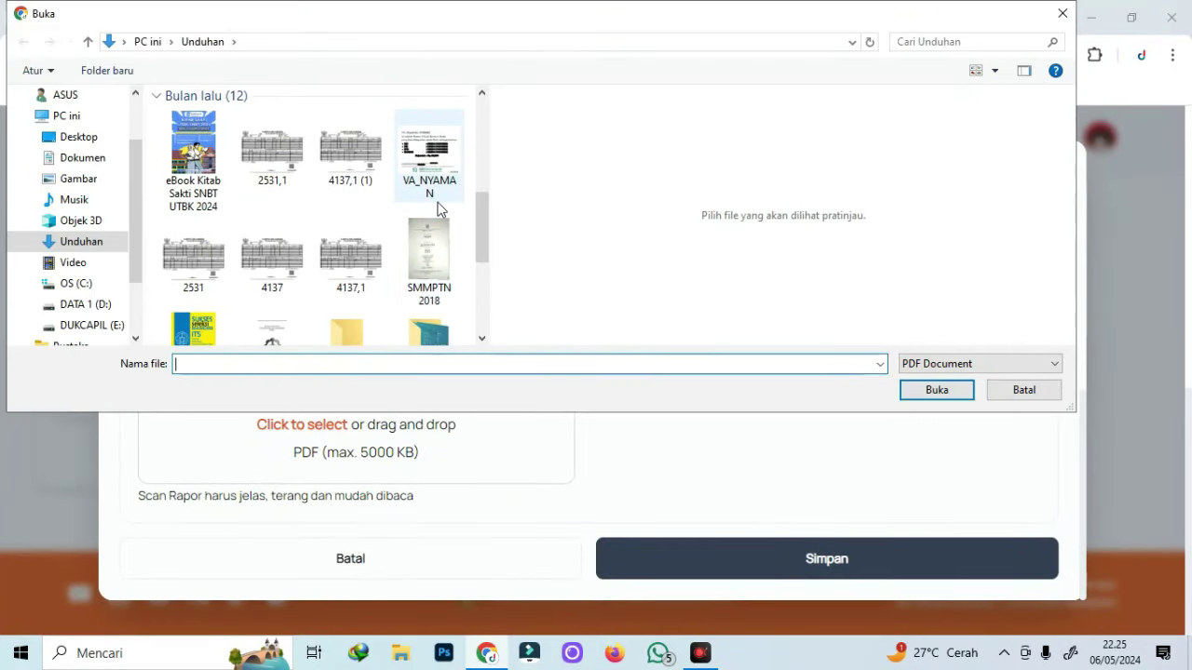
double_click(437, 182)
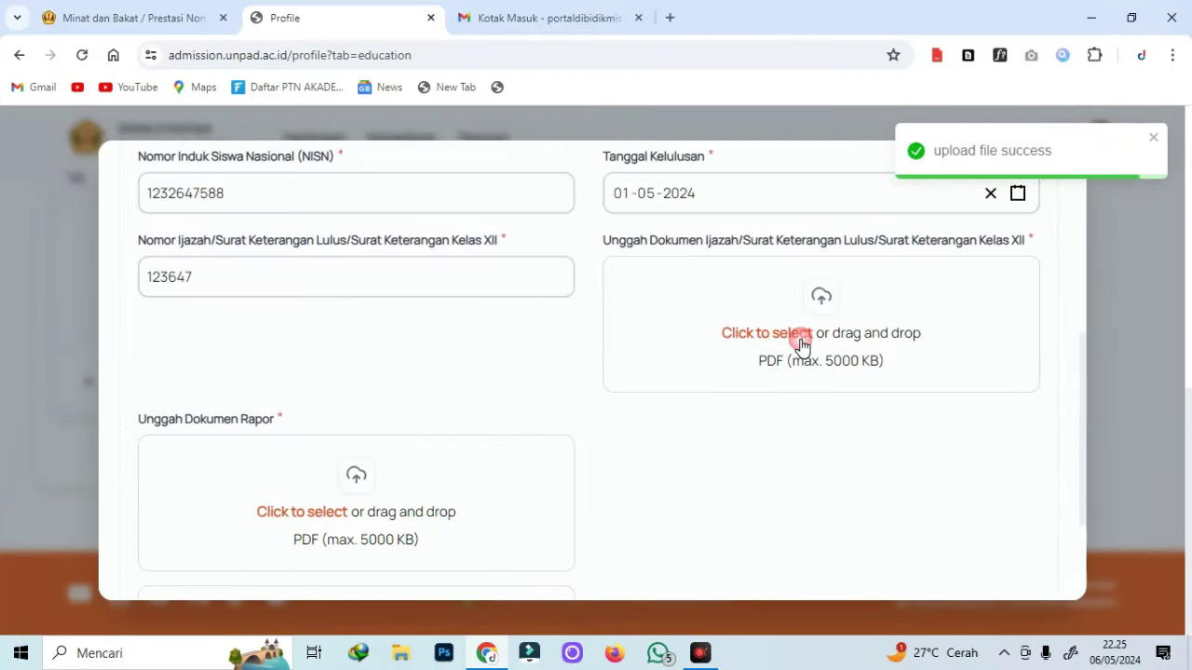
click(805, 321)
double_click(444, 256)
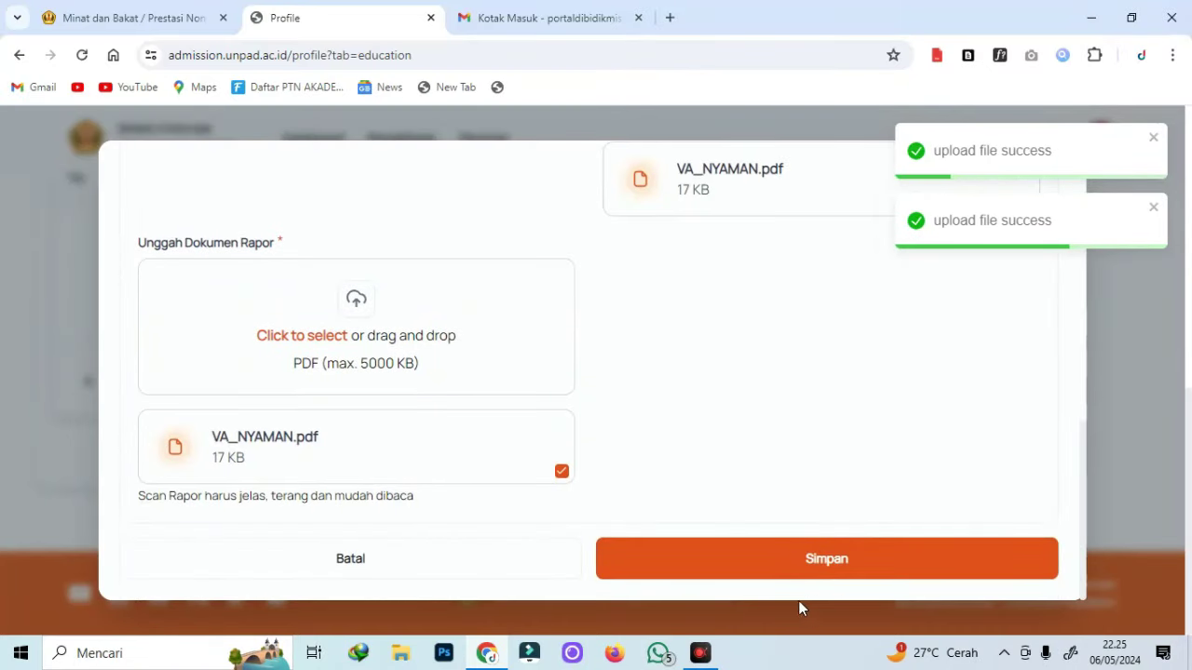
Save the SMA MUHAMMADIYAH 1 BLORA education entry with Simpan.
click(785, 570)
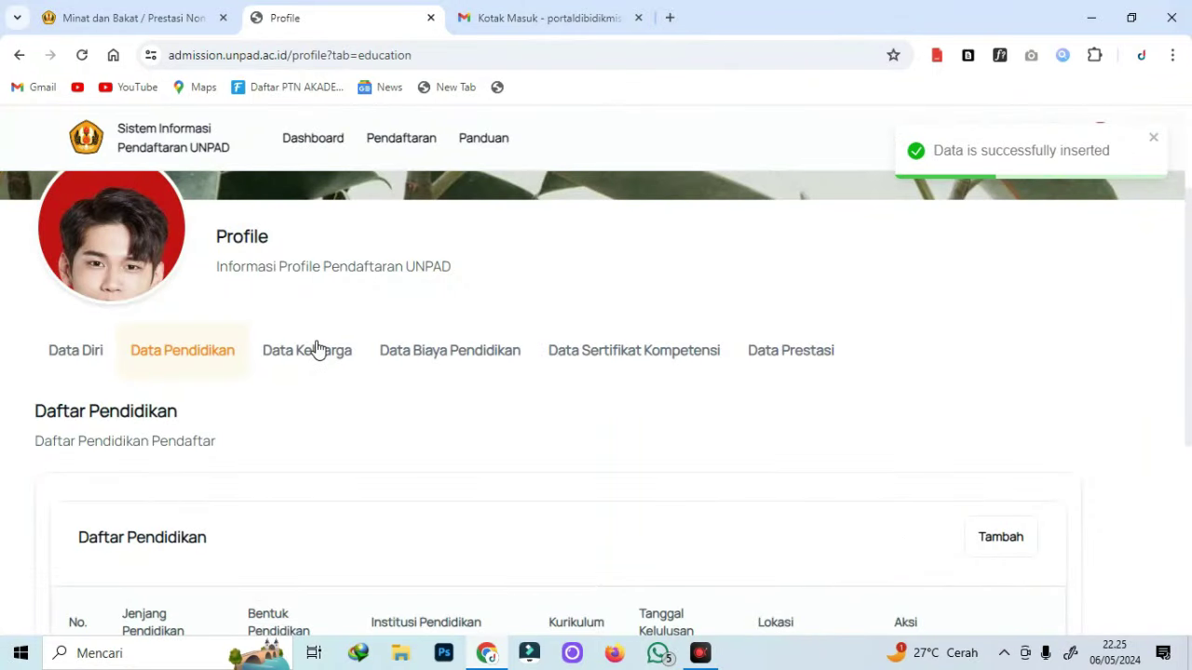
scroll(291, 450, down, 2)
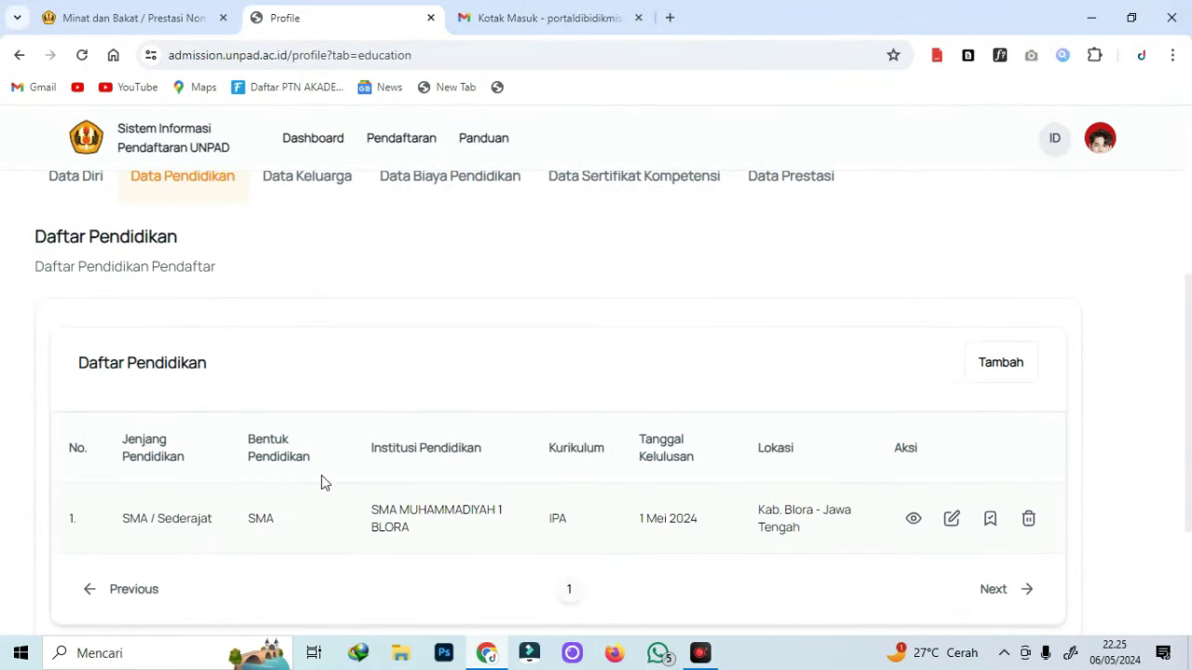
scroll(325, 483, up, 1)
scroll(316, 498, down, 3)
scroll(549, 363, up, 1)
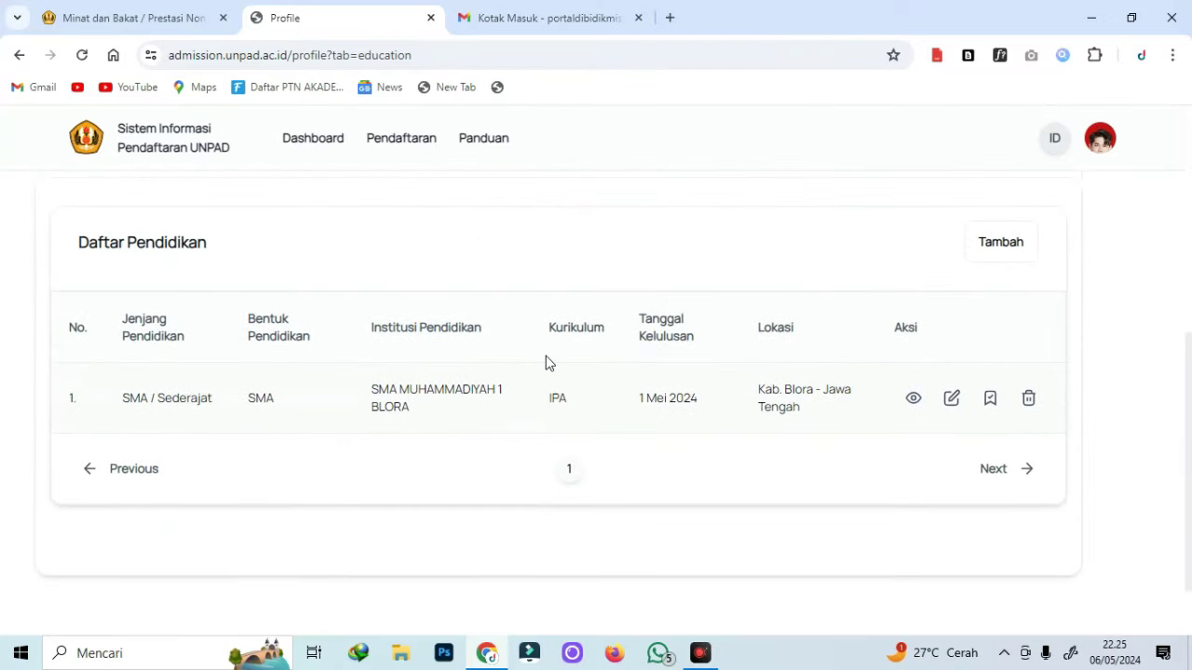
scroll(370, 402, up, 1)
scroll(322, 338, up, 3)
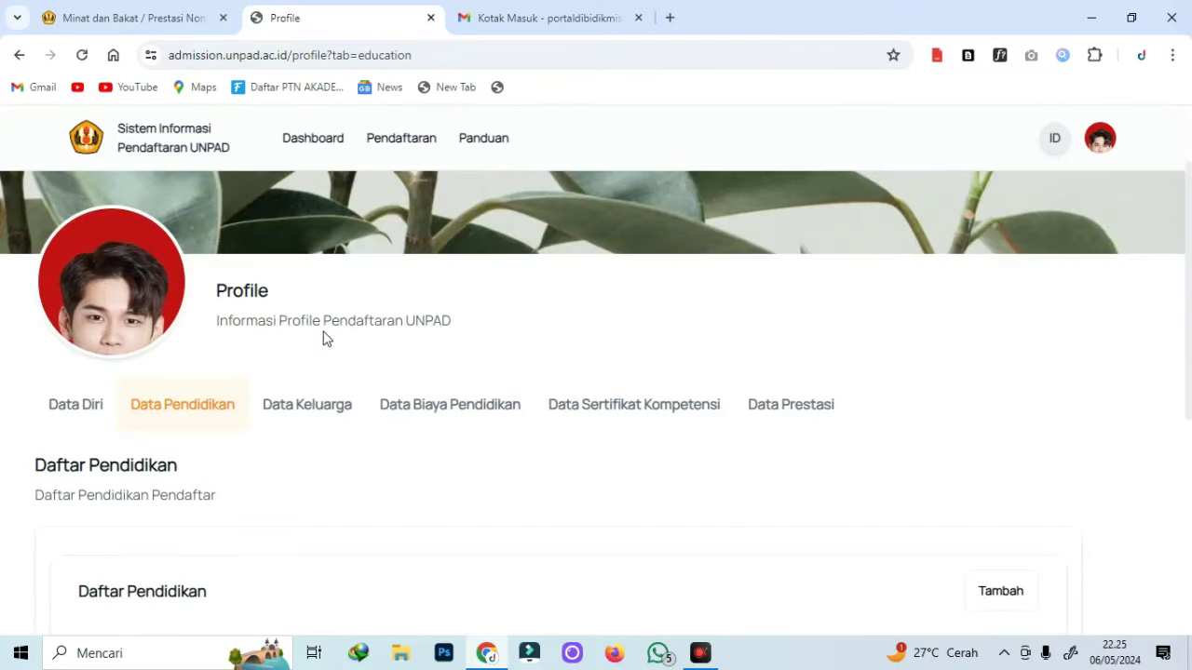
click(286, 412)
Add the first parent as Orang Tua, Laki-Laki, Hidup, with their name and NIK.
scroll(518, 356, down, 2)
click(1000, 417)
click(322, 341)
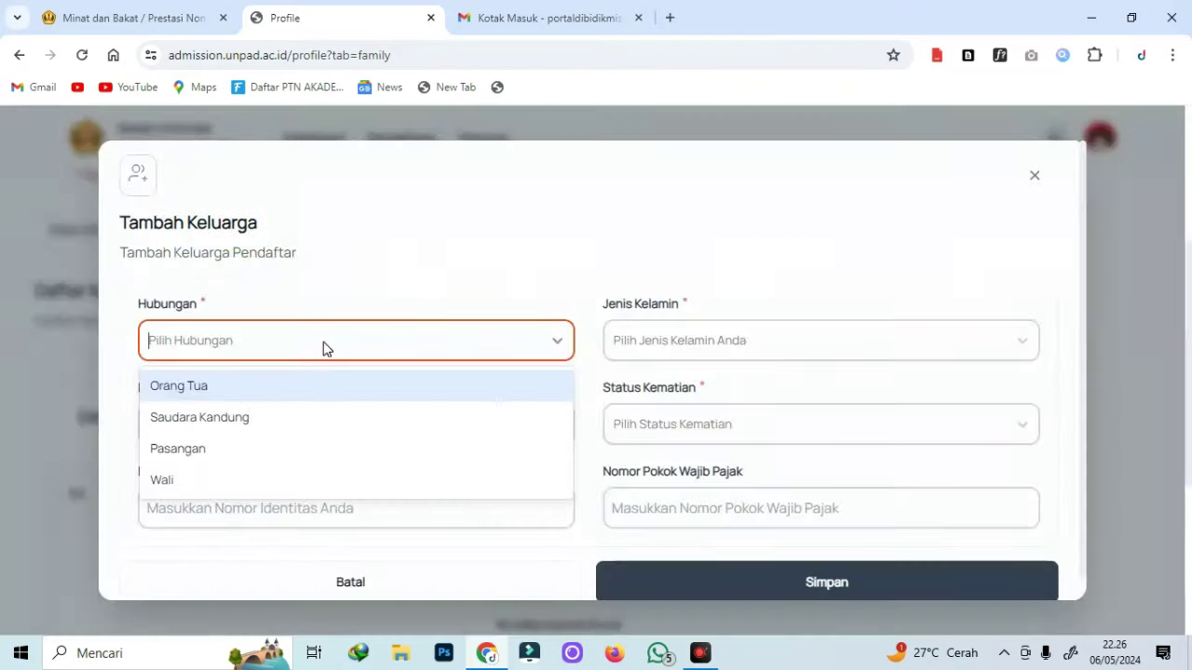
click(322, 394)
click(249, 422)
text(SUKARDI)
key(Tab)
click(291, 510)
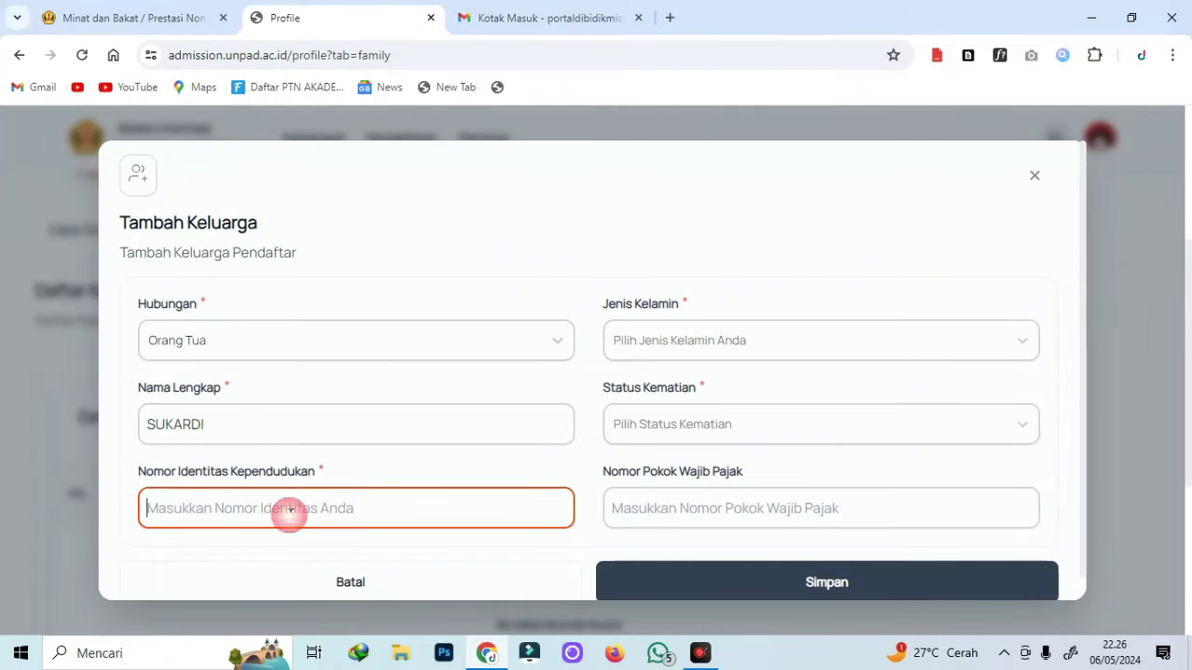
click(750, 340)
click(749, 380)
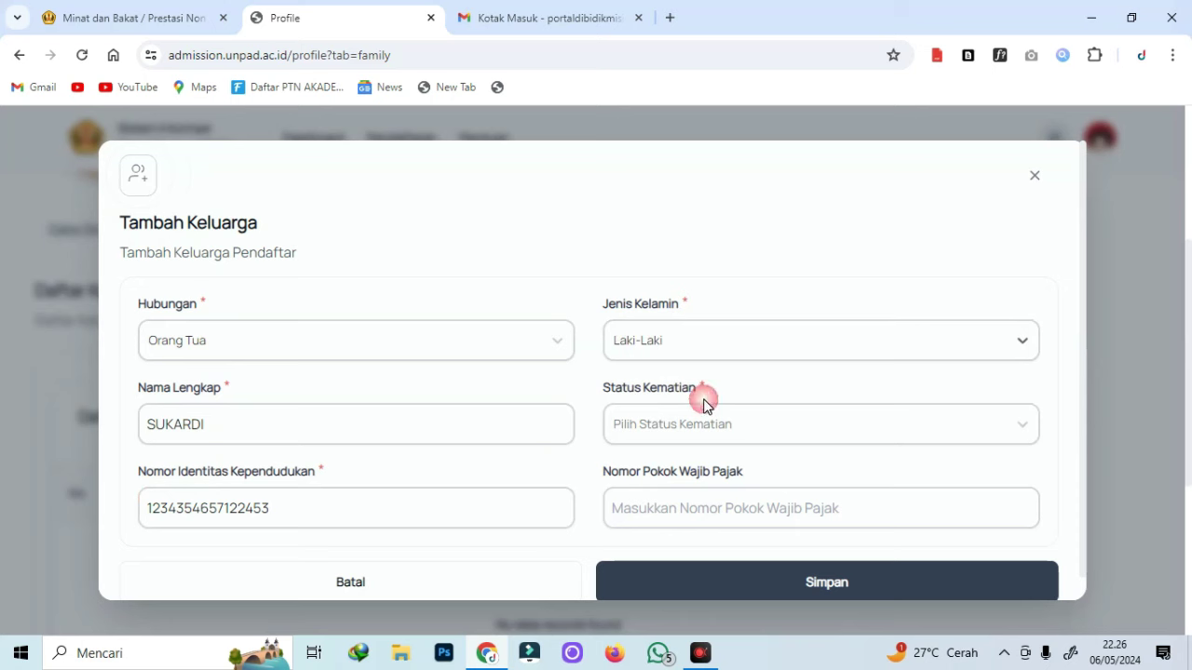
click(666, 427)
click(654, 471)
click(646, 503)
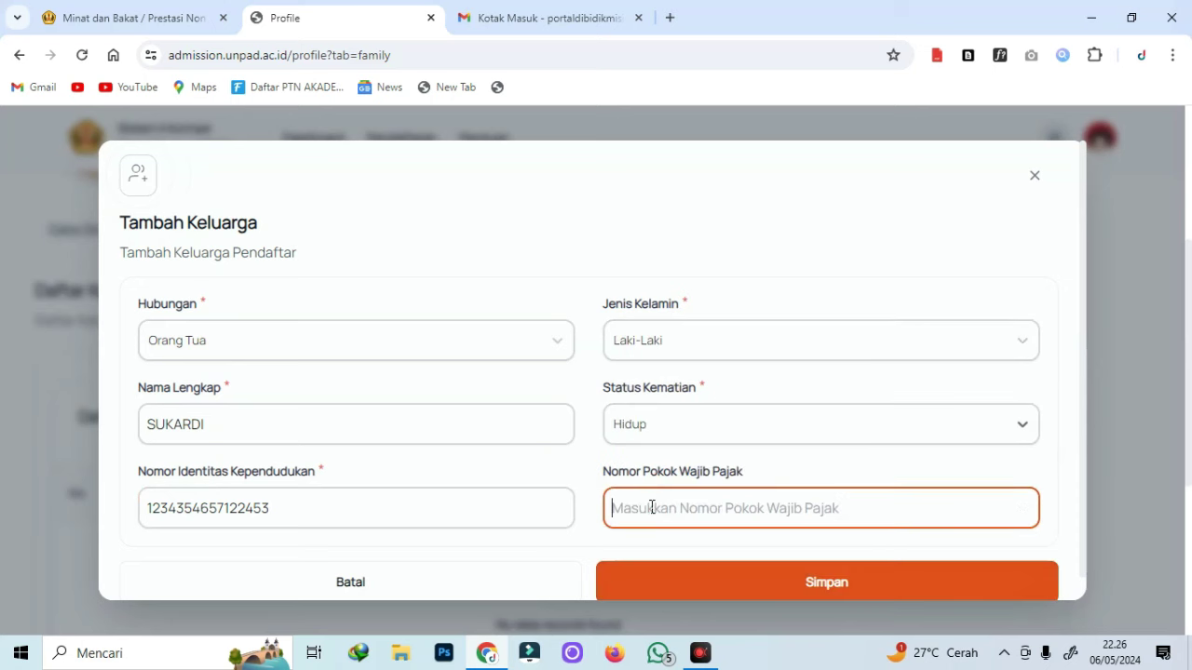
scroll(782, 466, down, 1)
click(817, 570)
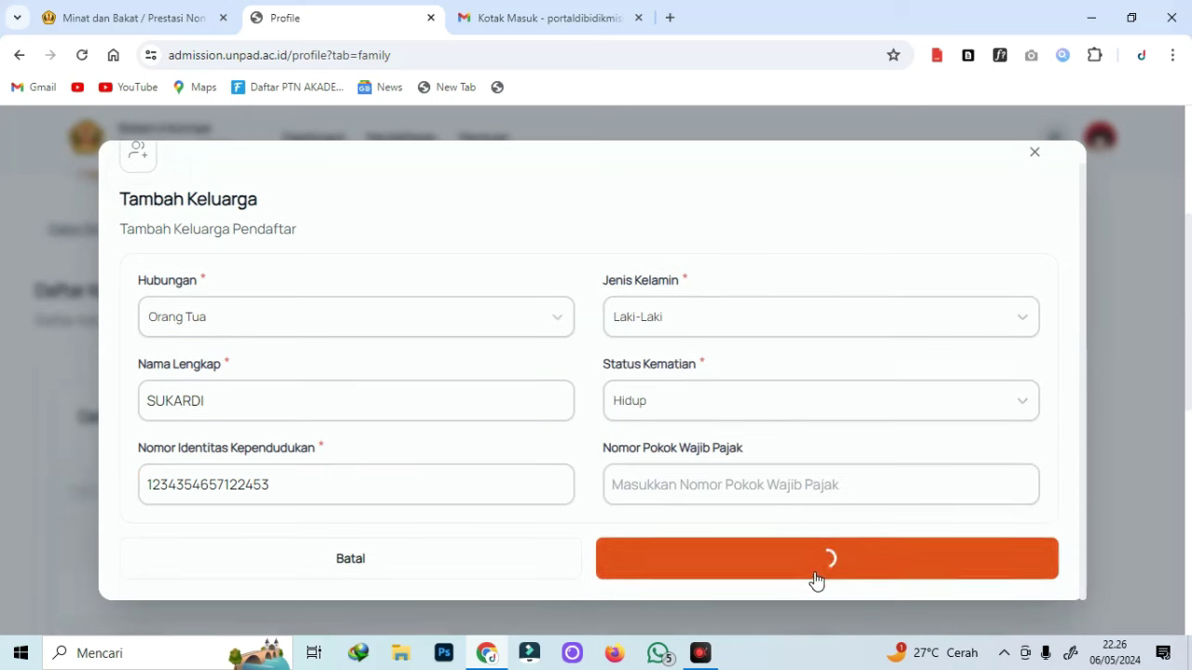
Add the second parent as Orang Tua, Perempuan, Hidup, with their name and NIK.
click(1000, 242)
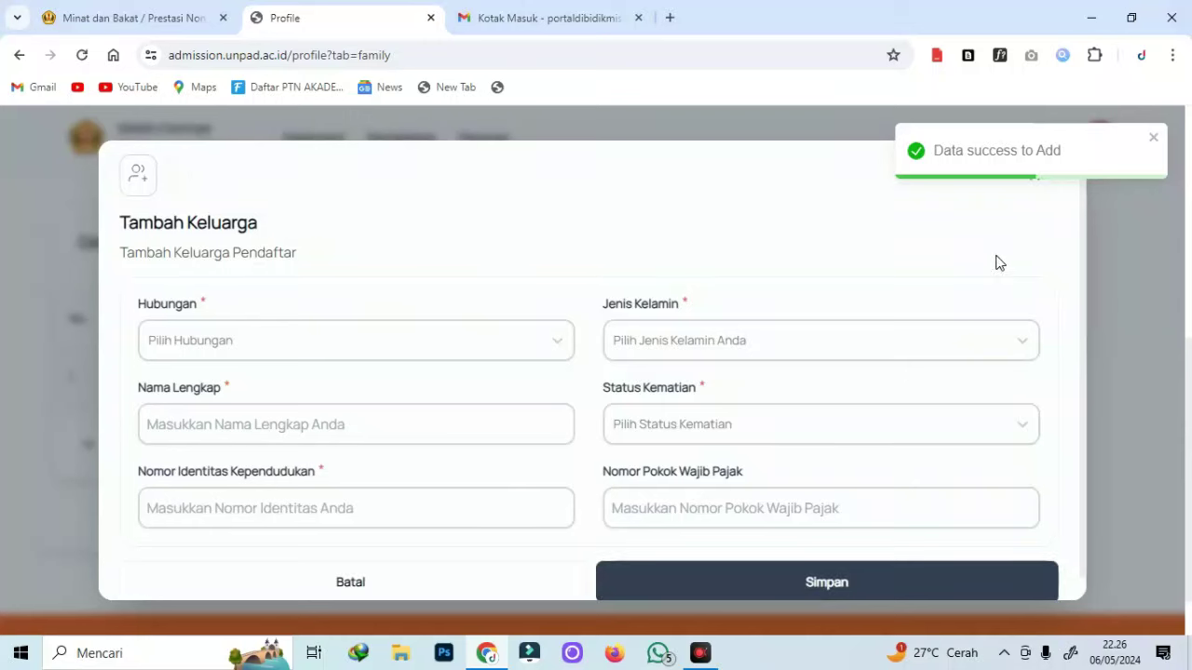
click(359, 351)
click(261, 394)
click(207, 425)
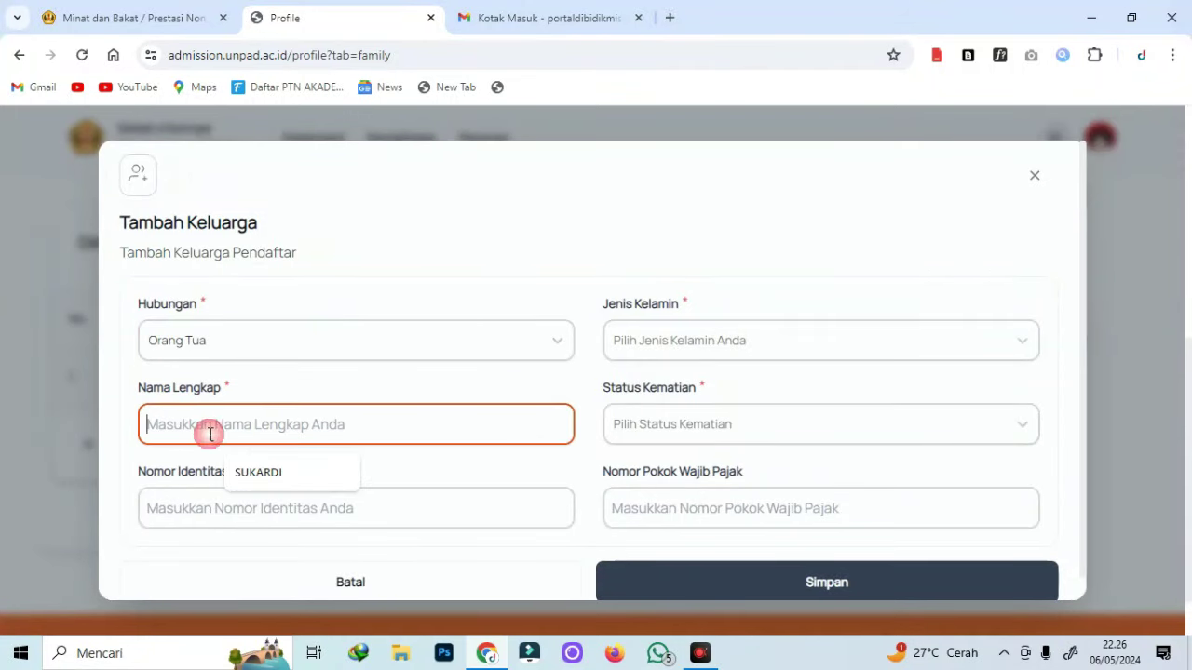
text(WIJI)
click(236, 510)
click(735, 343)
click(686, 426)
click(684, 424)
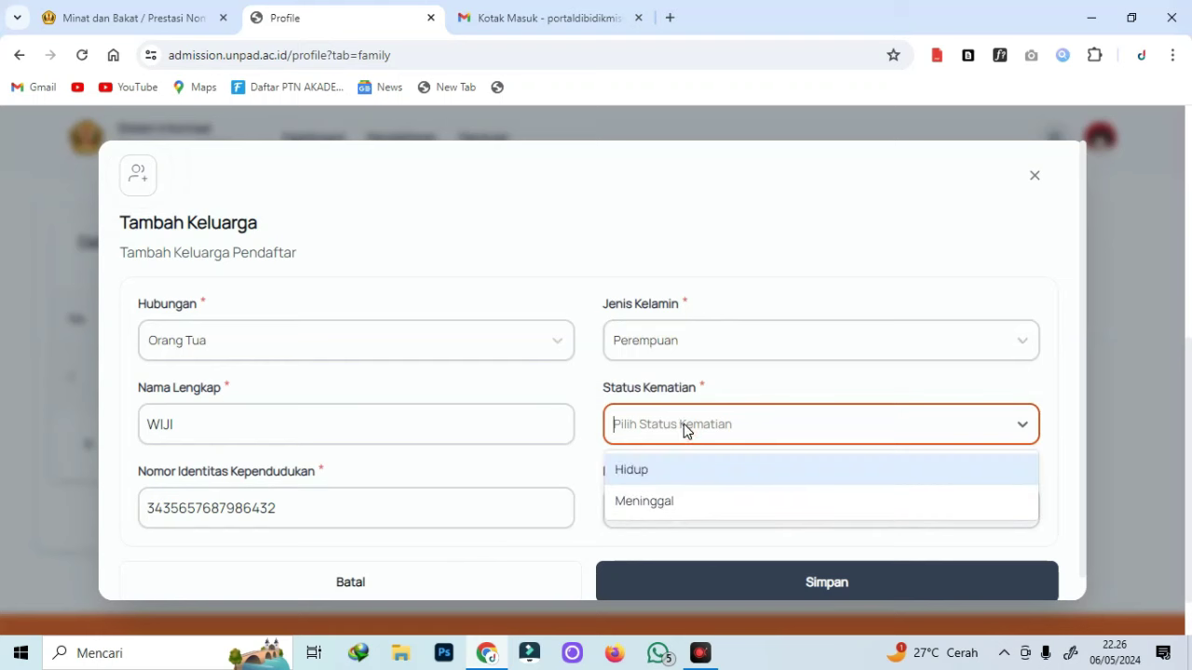
click(661, 481)
scroll(670, 535, down, 1)
click(695, 563)
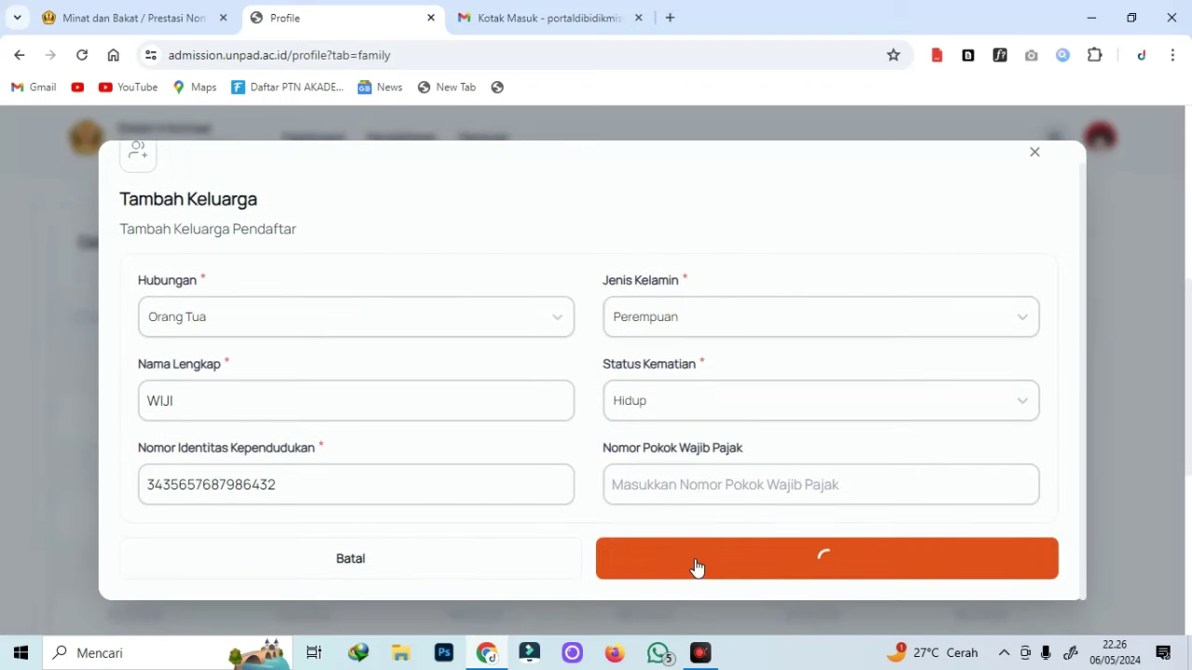
scroll(453, 363, down, 2)
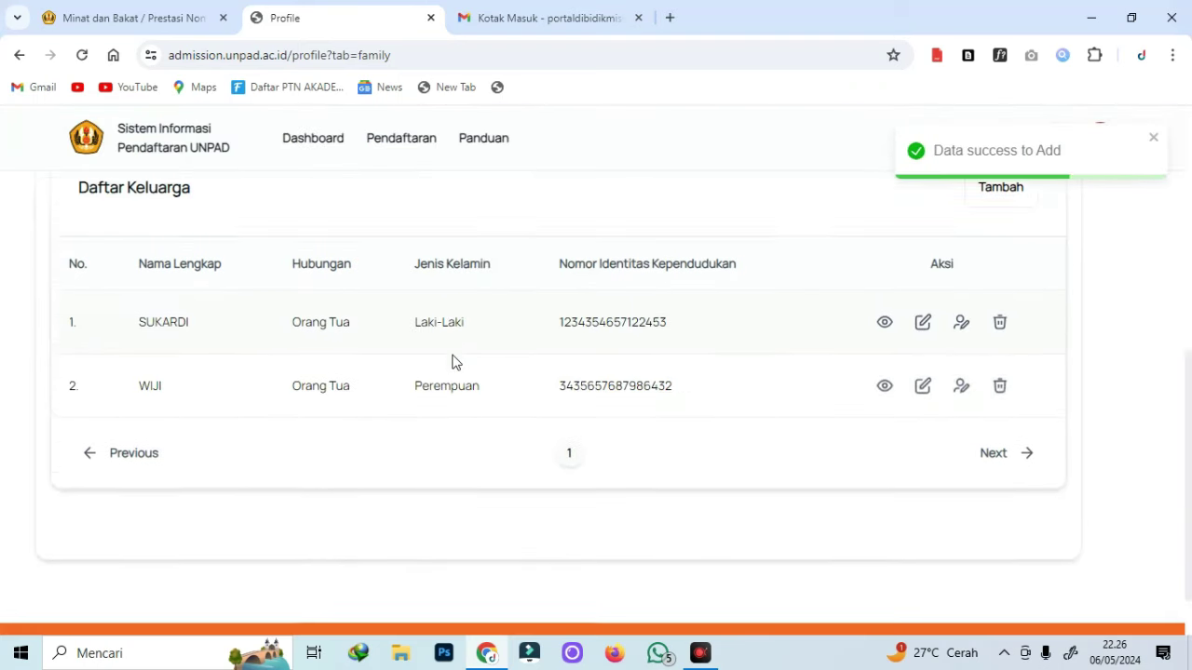
Start a new education cost bearer in Data Biaya Pendidikan and pick the father.
scroll(931, 410, up, 2)
scroll(959, 428, up, 1)
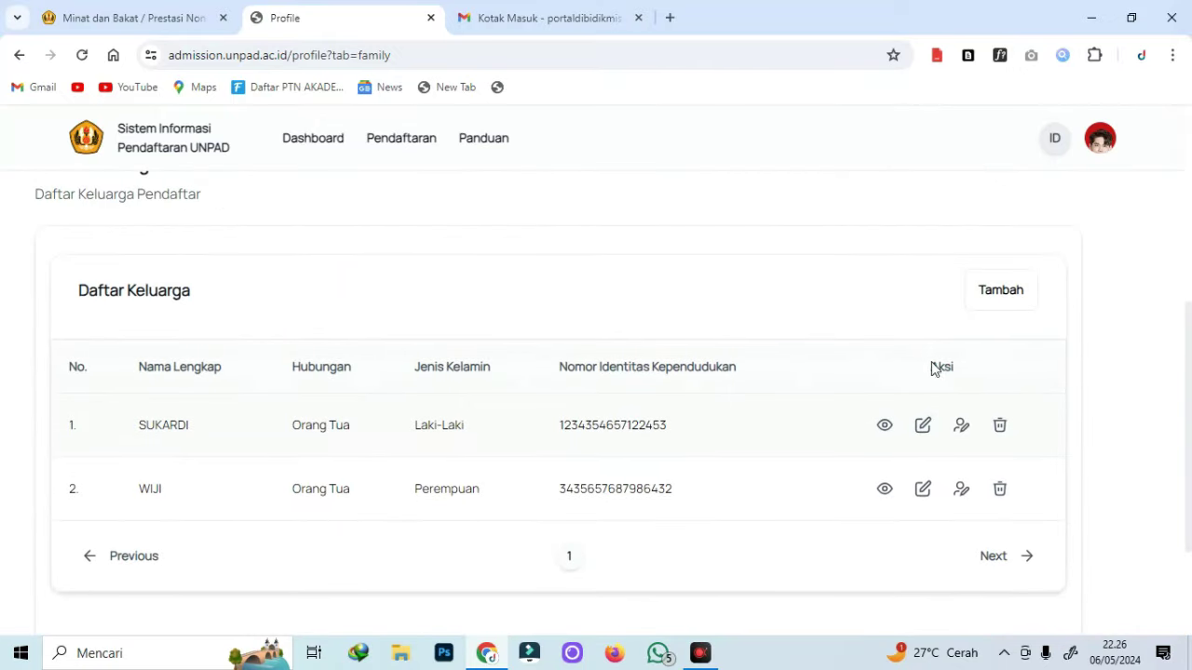
scroll(884, 410, up, 5)
scroll(785, 454, down, 4)
scroll(532, 418, up, 2)
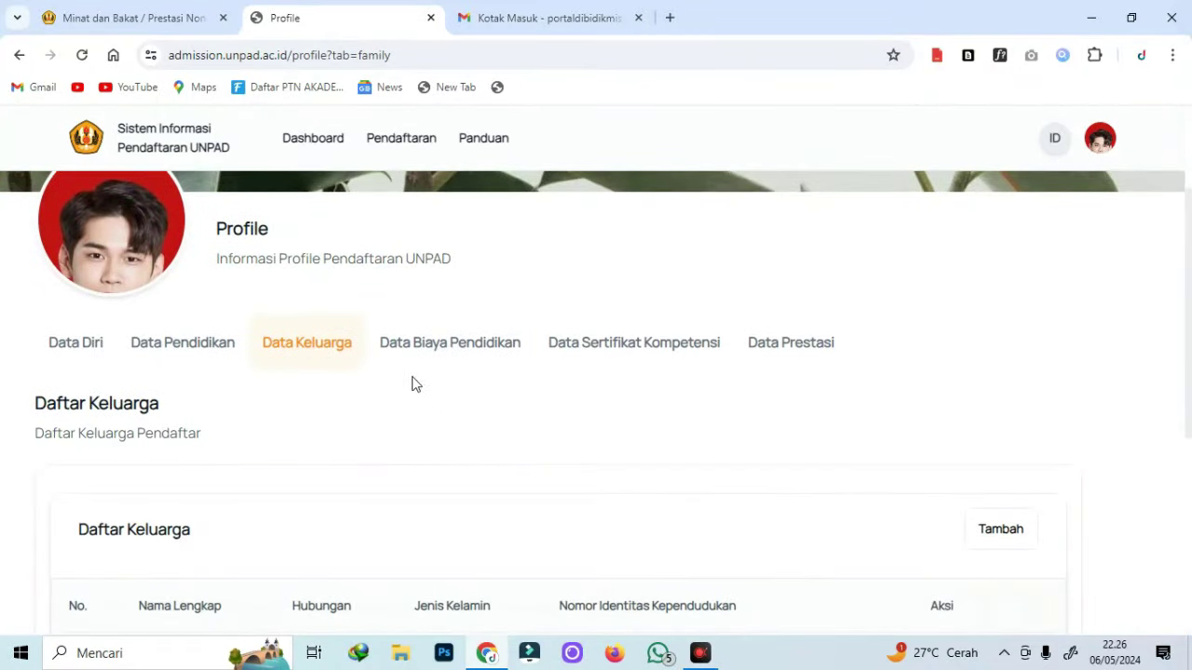
click(446, 345)
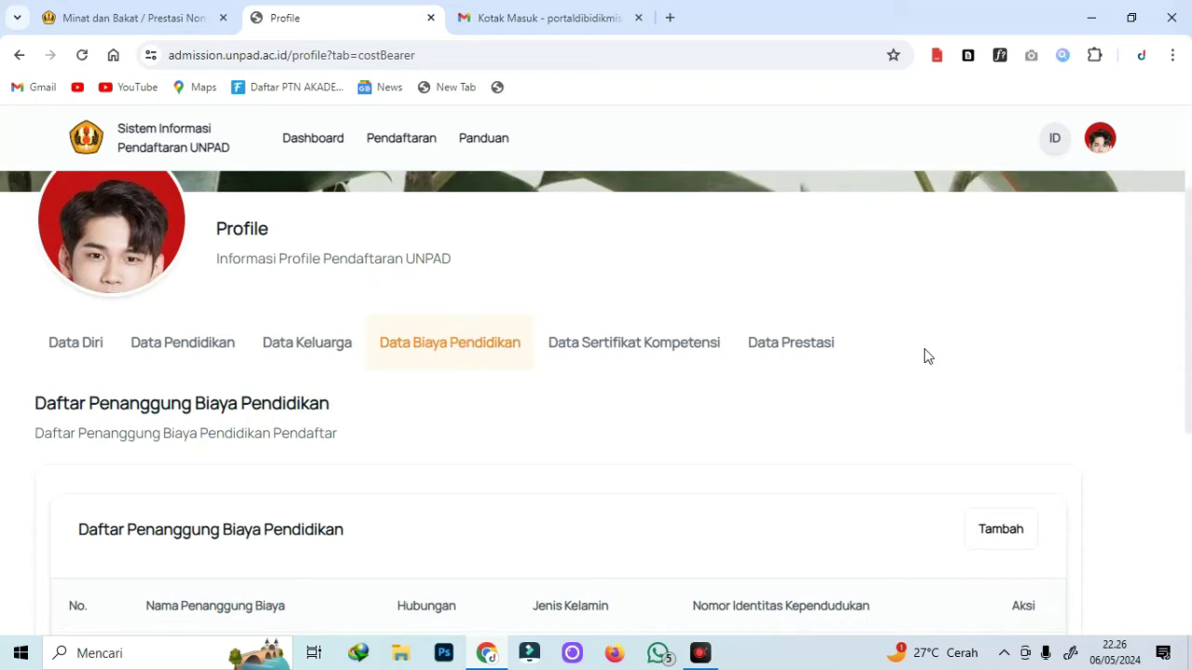
scroll(917, 391, down, 1)
scroll(922, 410, down, 1)
click(992, 351)
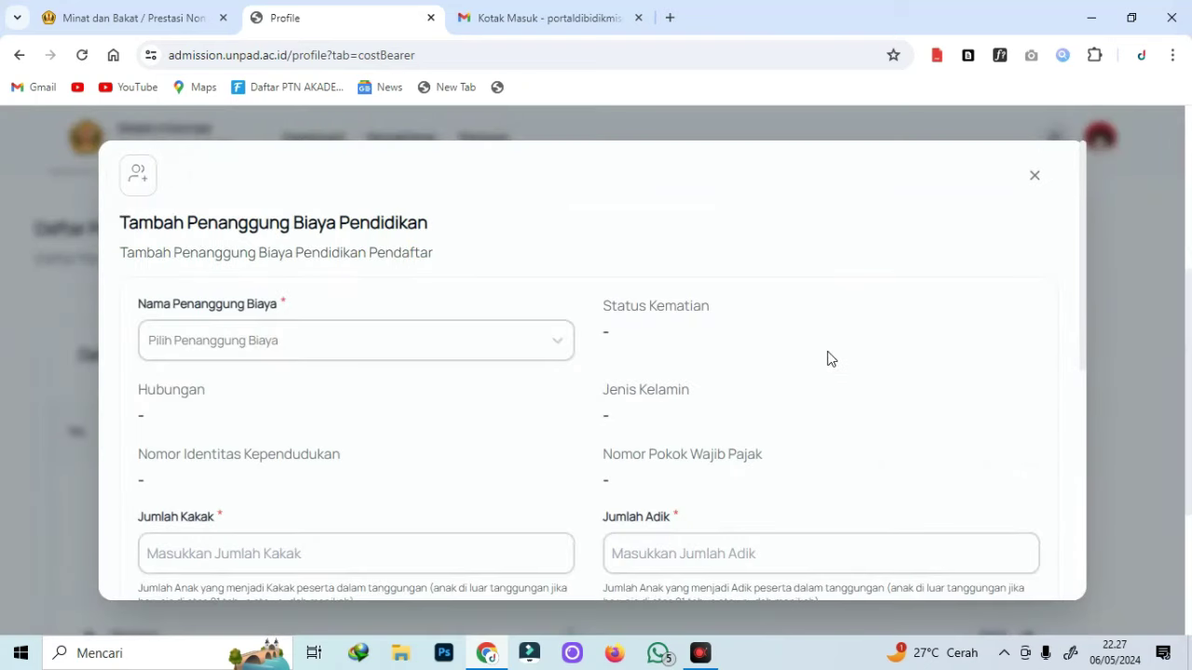
click(415, 345)
click(320, 396)
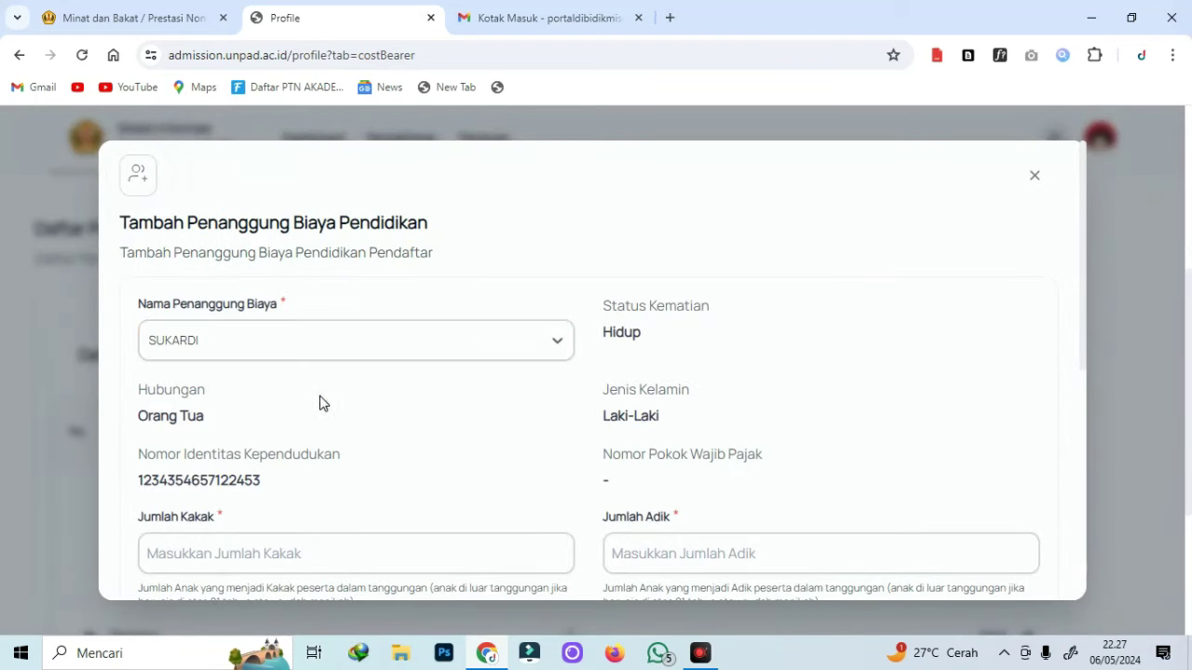
scroll(320, 403, down, 3)
Enter the older and younger sibling counts and 5 dependants.
click(188, 286)
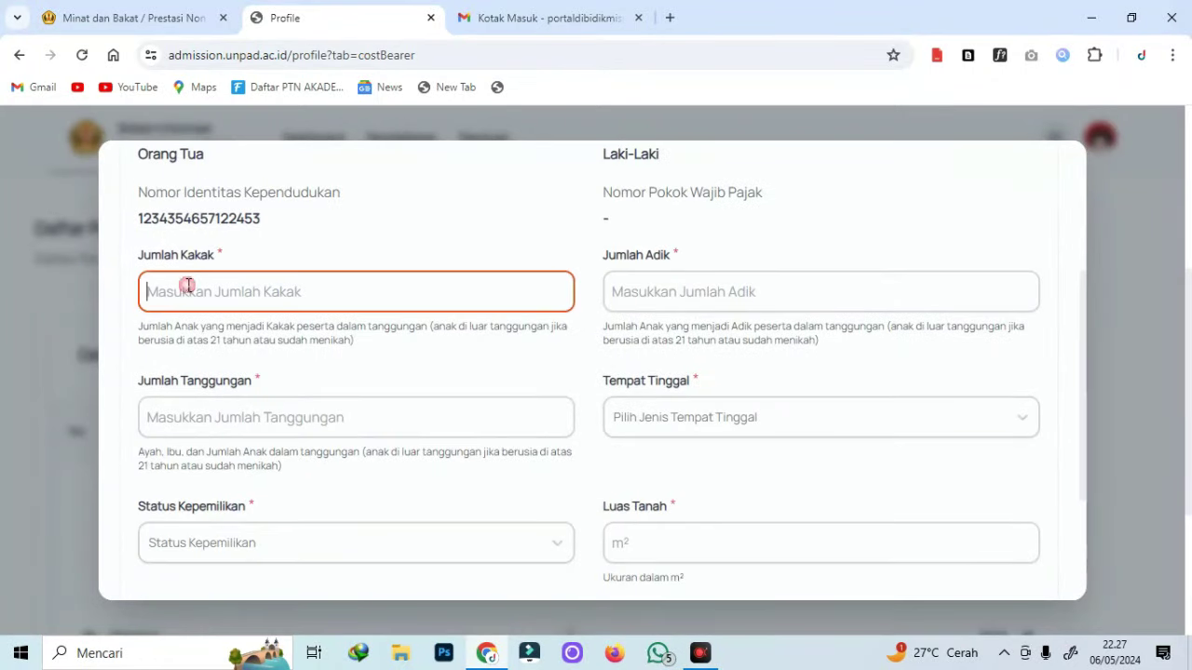
text(2)
click(675, 296)
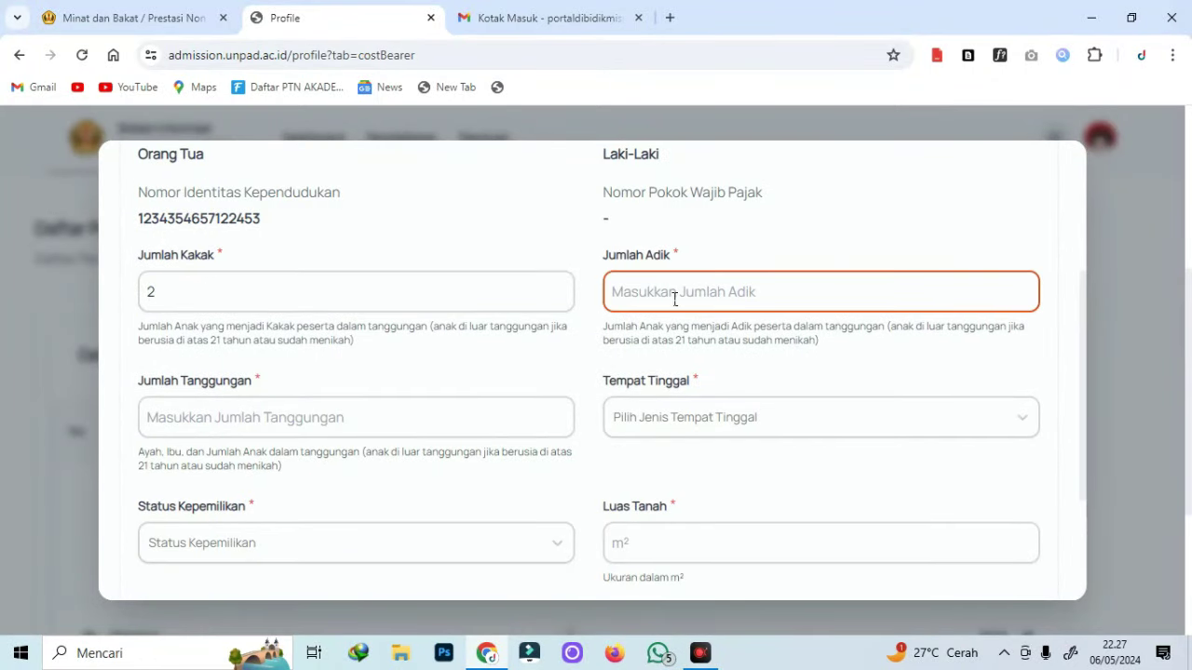
key(BackSpace)
text(1)
text(2)
click(285, 413)
click(320, 412)
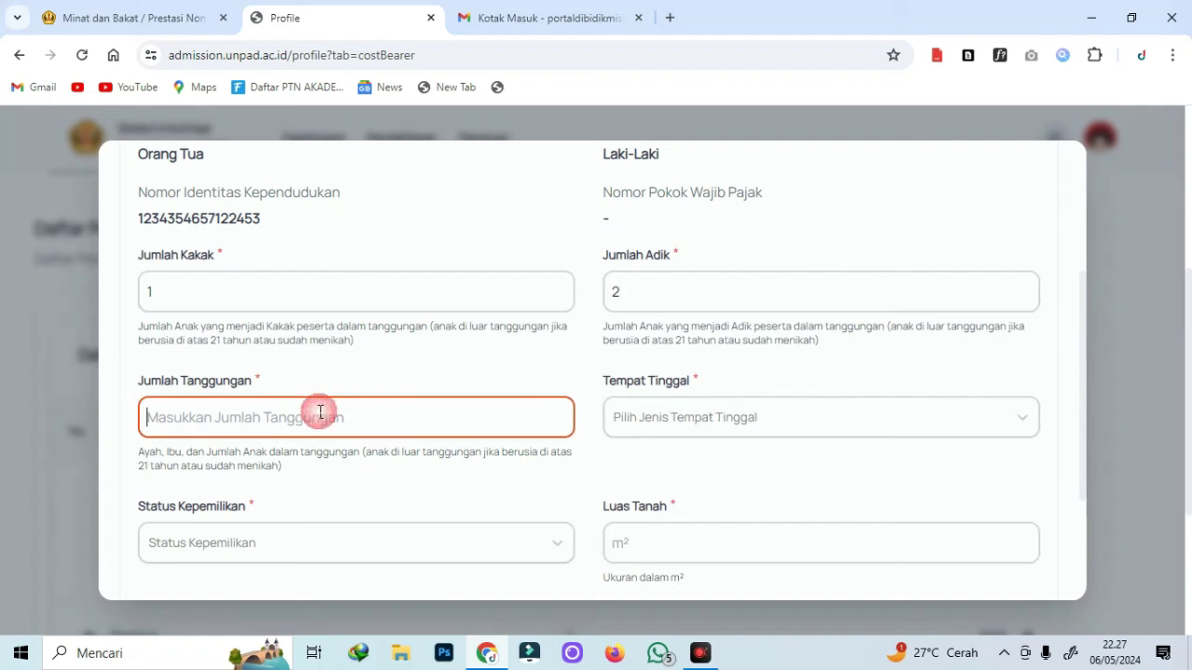
click(108, 341)
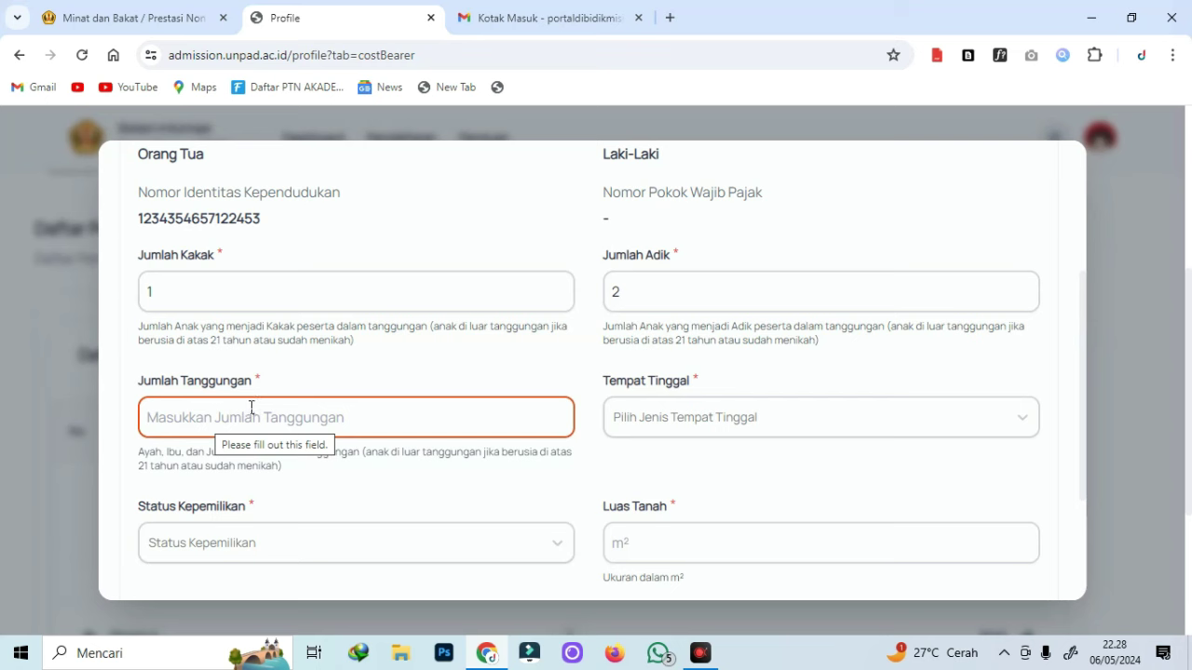
text(5)
Set residence Rumah, Milik Sendiri, land area 123, 450 W electricity, and save.
click(756, 419)
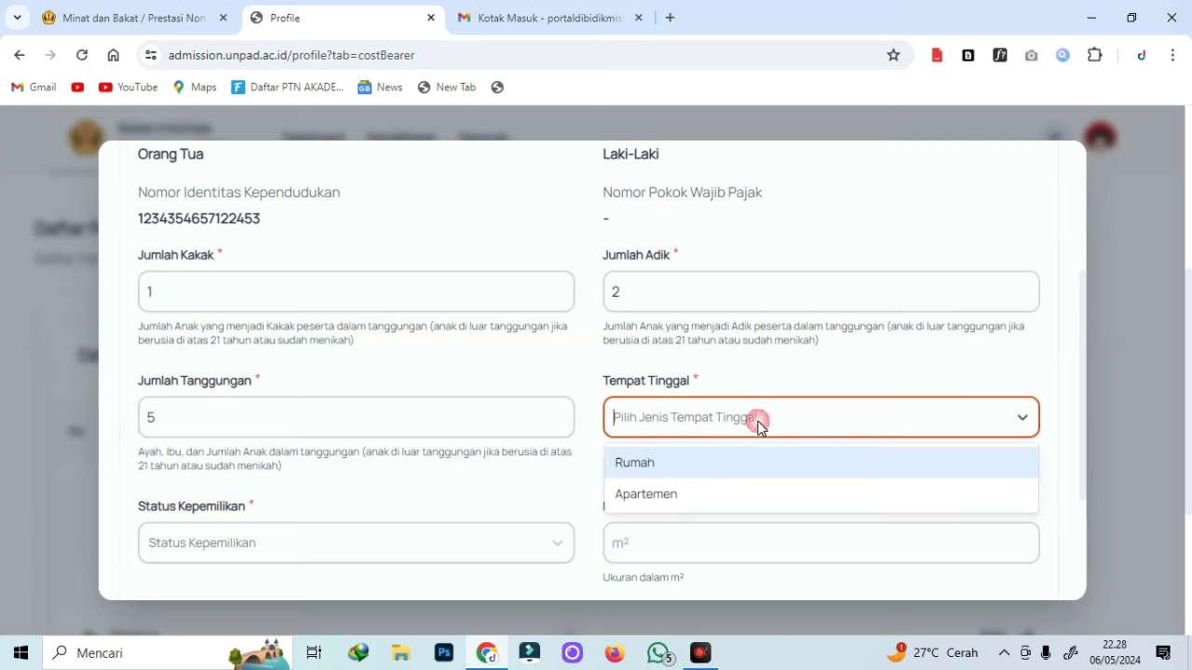
click(730, 477)
scroll(518, 471, down, 2)
click(350, 378)
click(522, 413)
click(660, 378)
text(123)
click(394, 484)
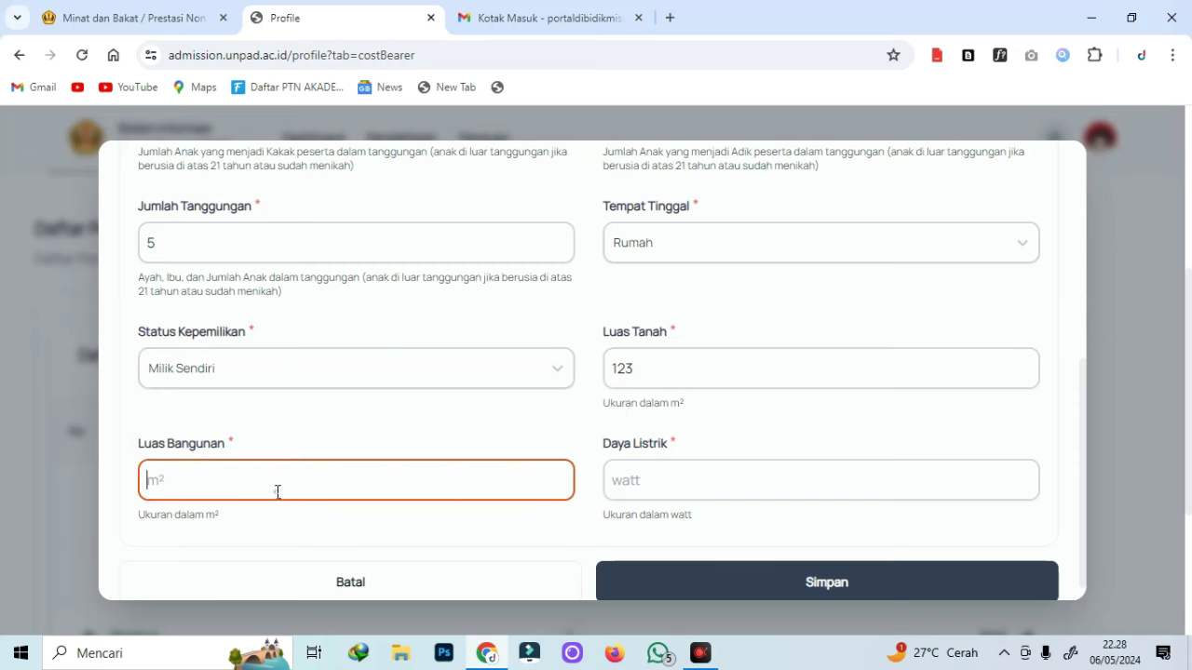
click(735, 477)
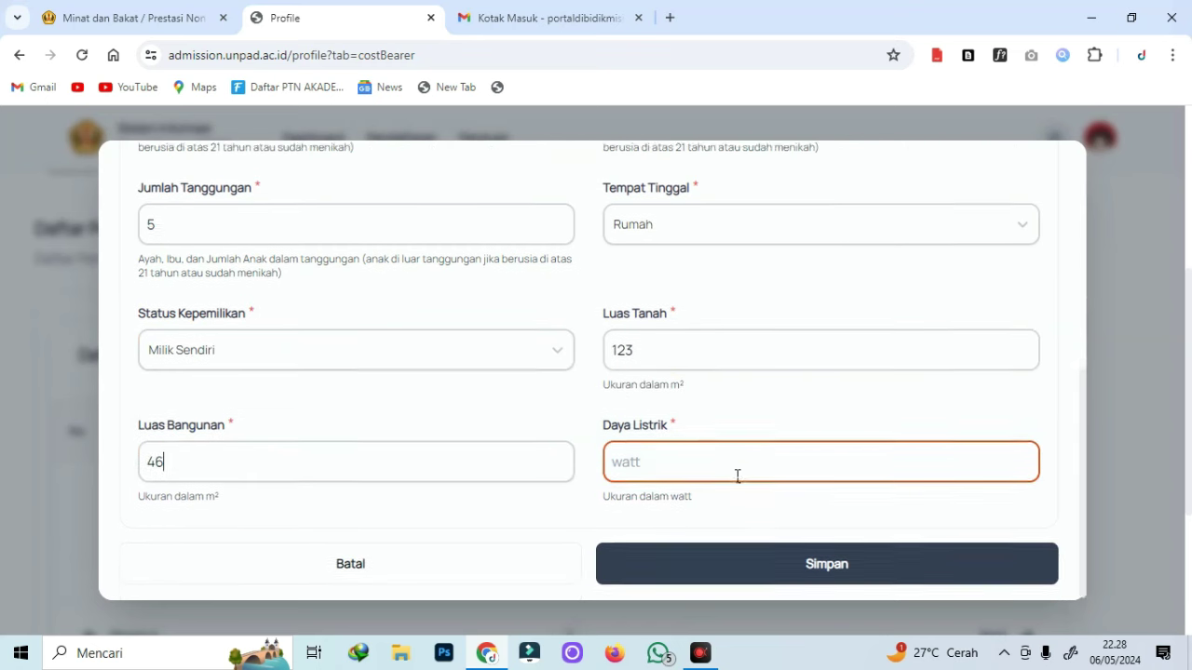
text(450)
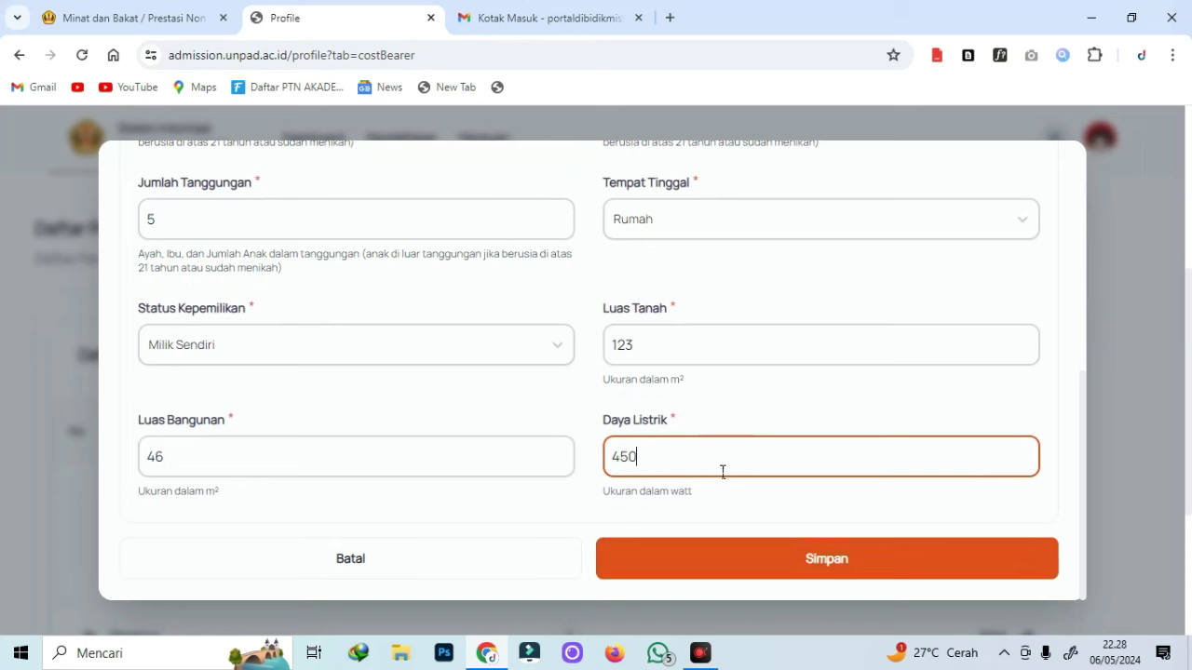
click(810, 565)
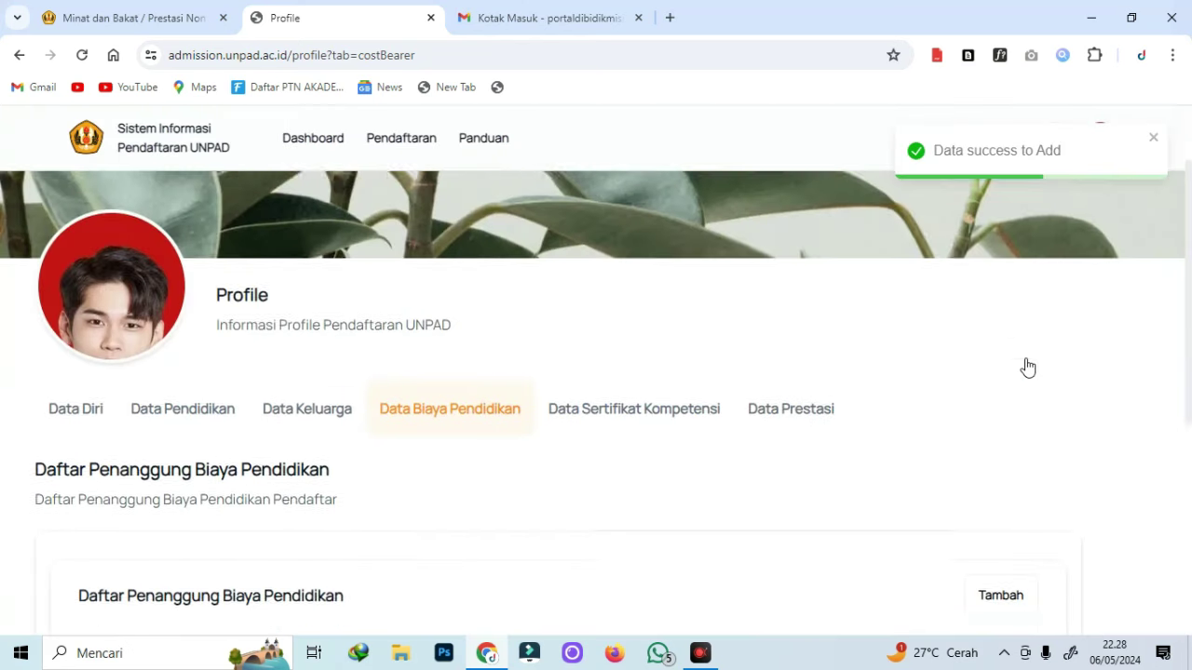
Review the empty Data Sertifikat Kompetensi and Data Prestasi tables.
click(640, 431)
scroll(543, 422, down, 5)
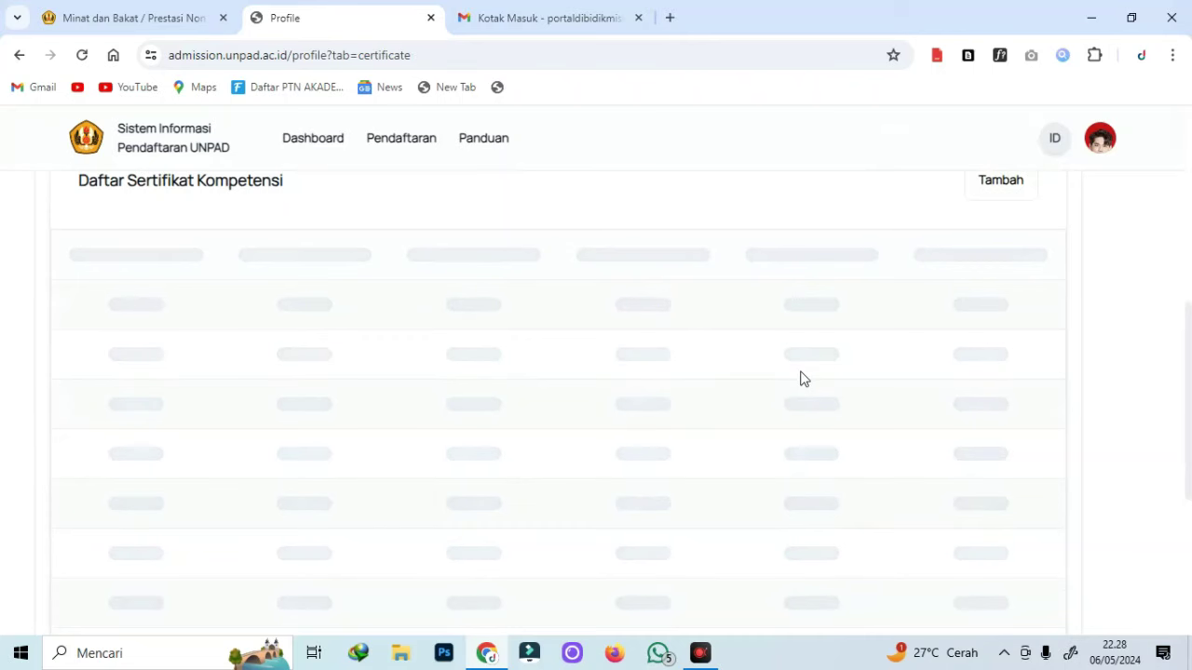
scroll(801, 375, up, 4)
click(814, 345)
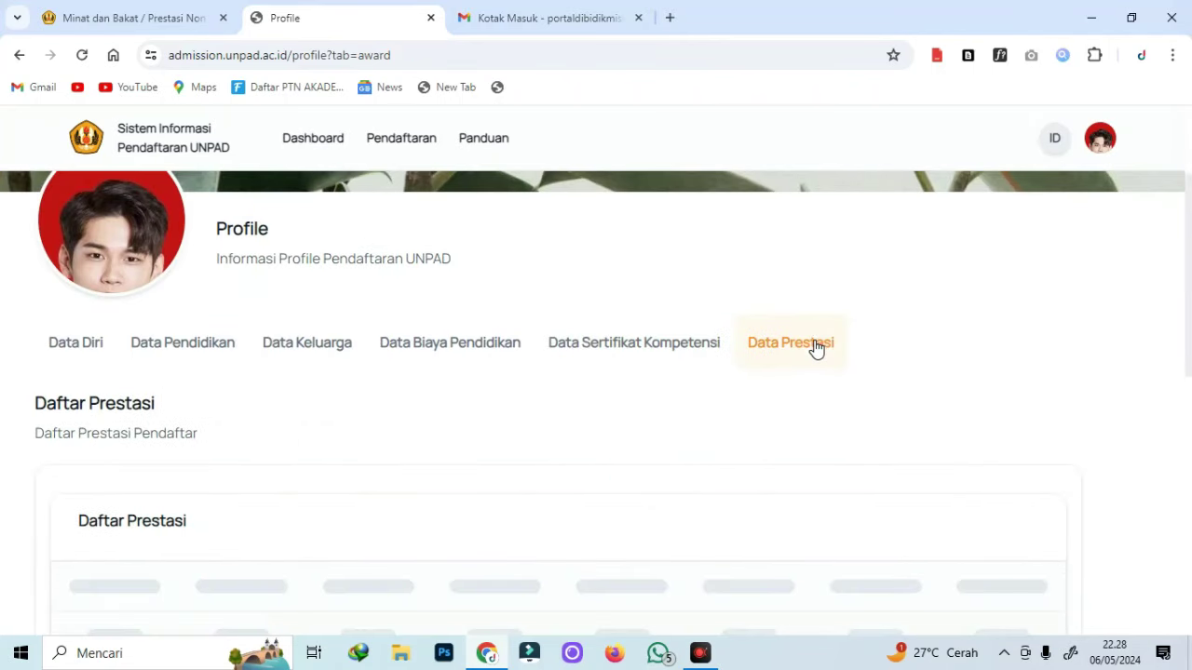
scroll(894, 400, down, 3)
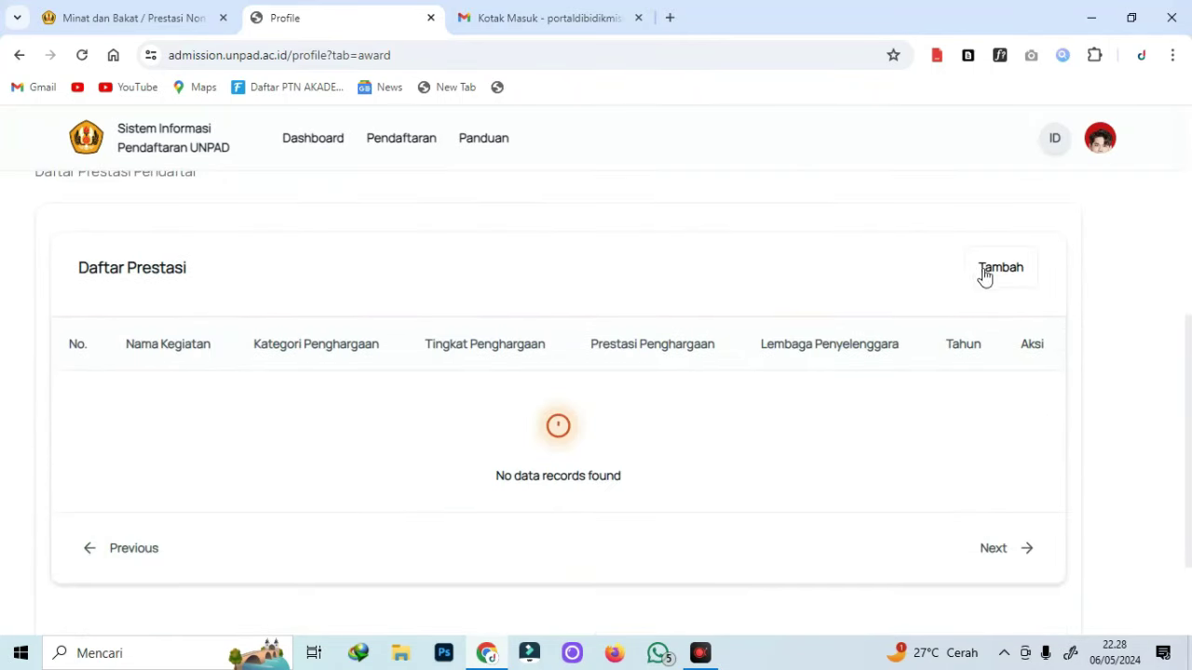
scroll(1096, 378, down, 2)
scroll(1091, 378, up, 6)
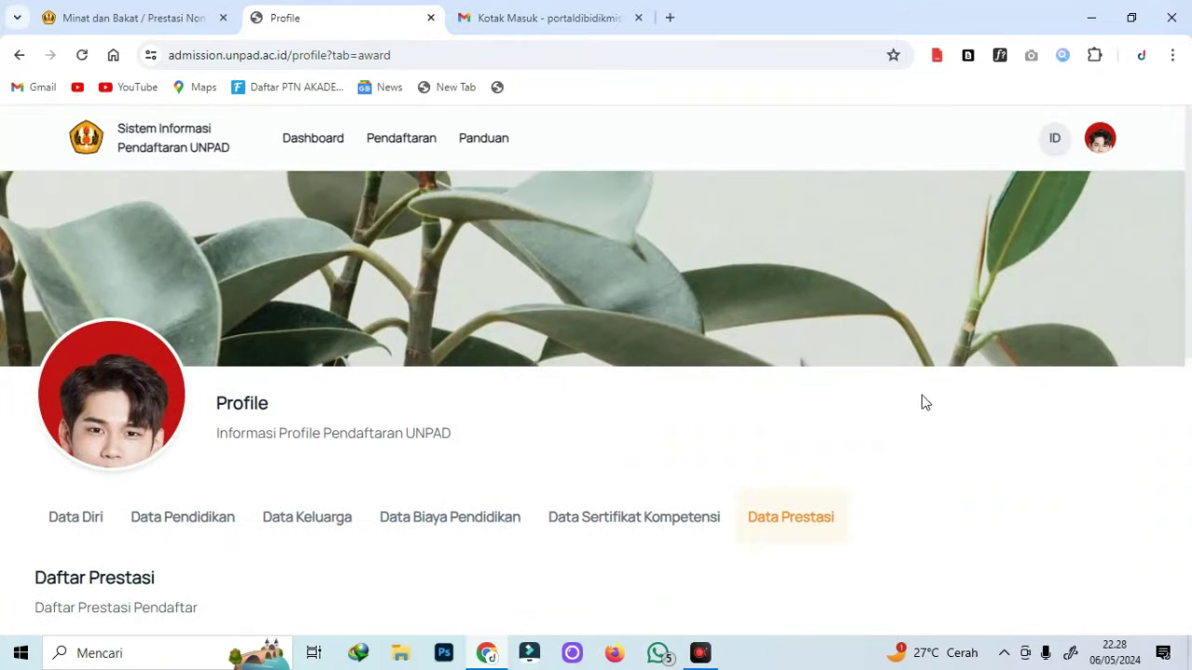
scroll(702, 463, down, 3)
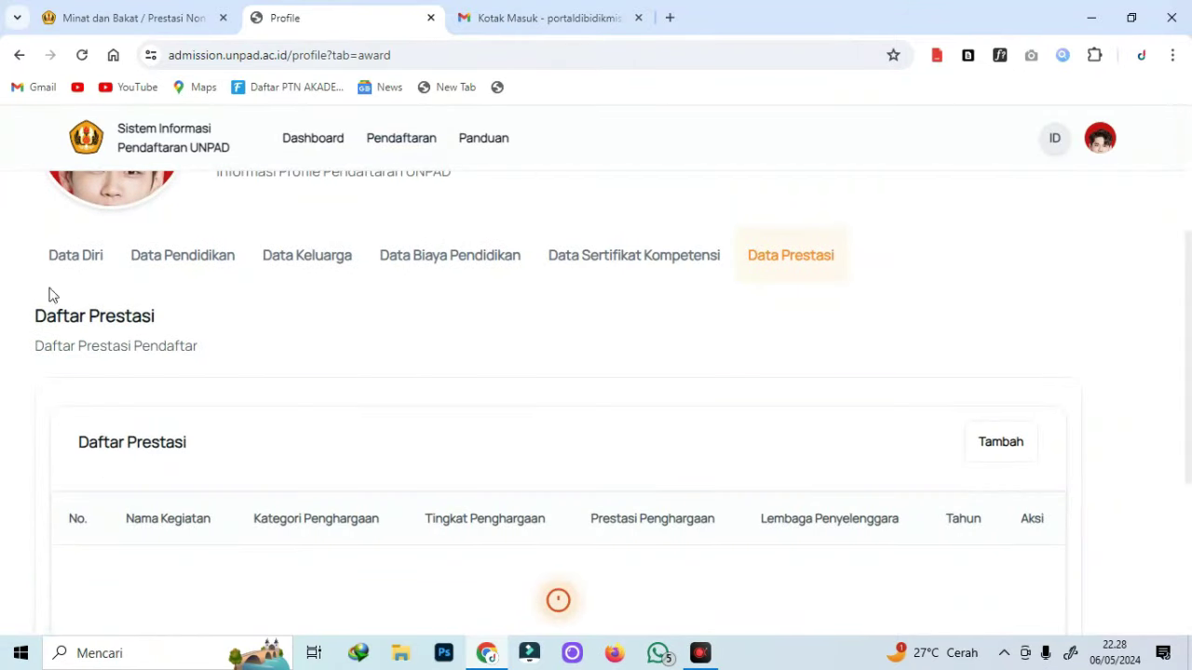
click(69, 269)
click(424, 149)
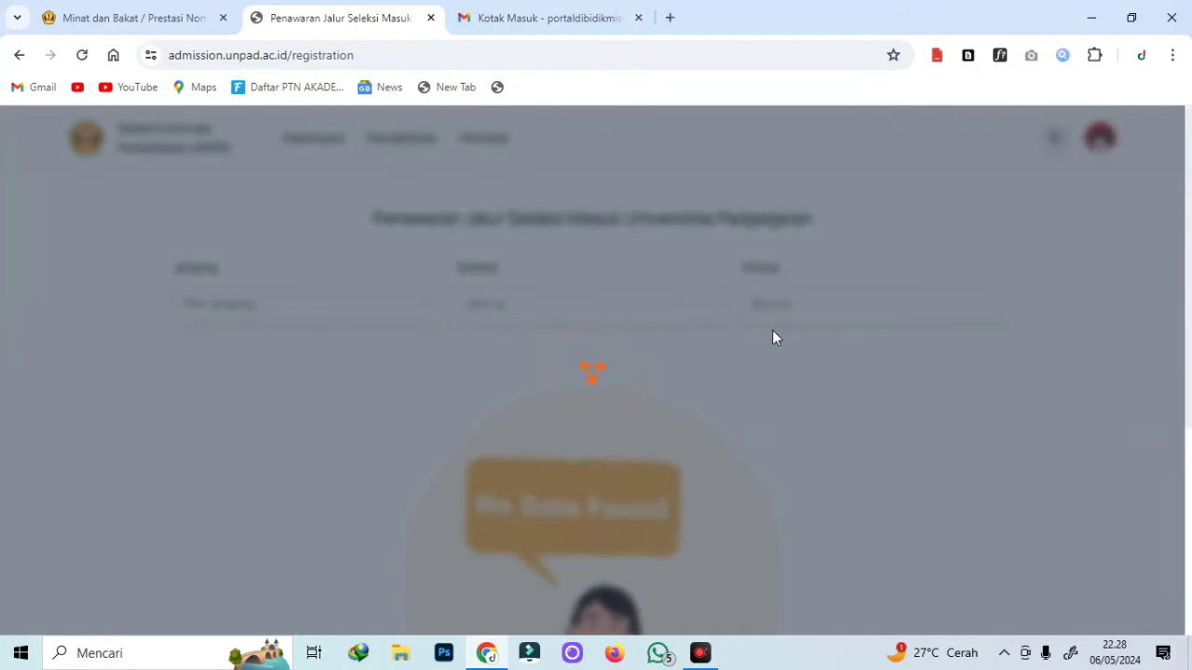
Browse the admission offers and choose Daftar on the UTBK dan Rapor (Seleksi Mandiri) card.
scroll(600, 429, up, 3)
scroll(605, 382, down, 10)
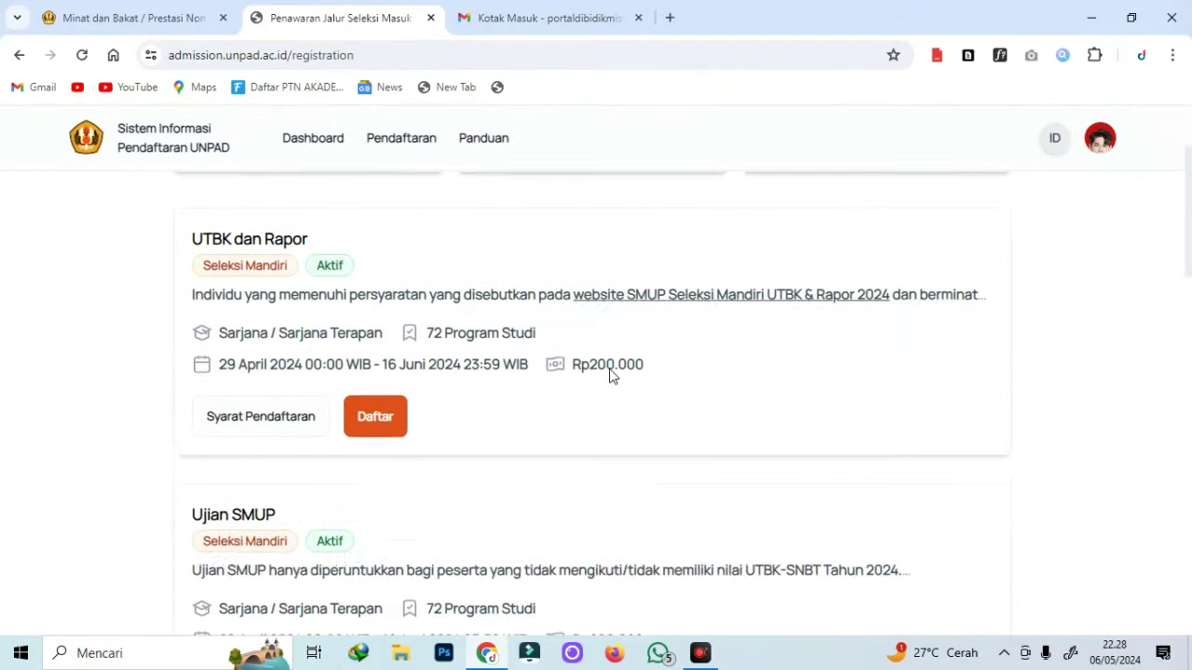
scroll(679, 392, up, 10)
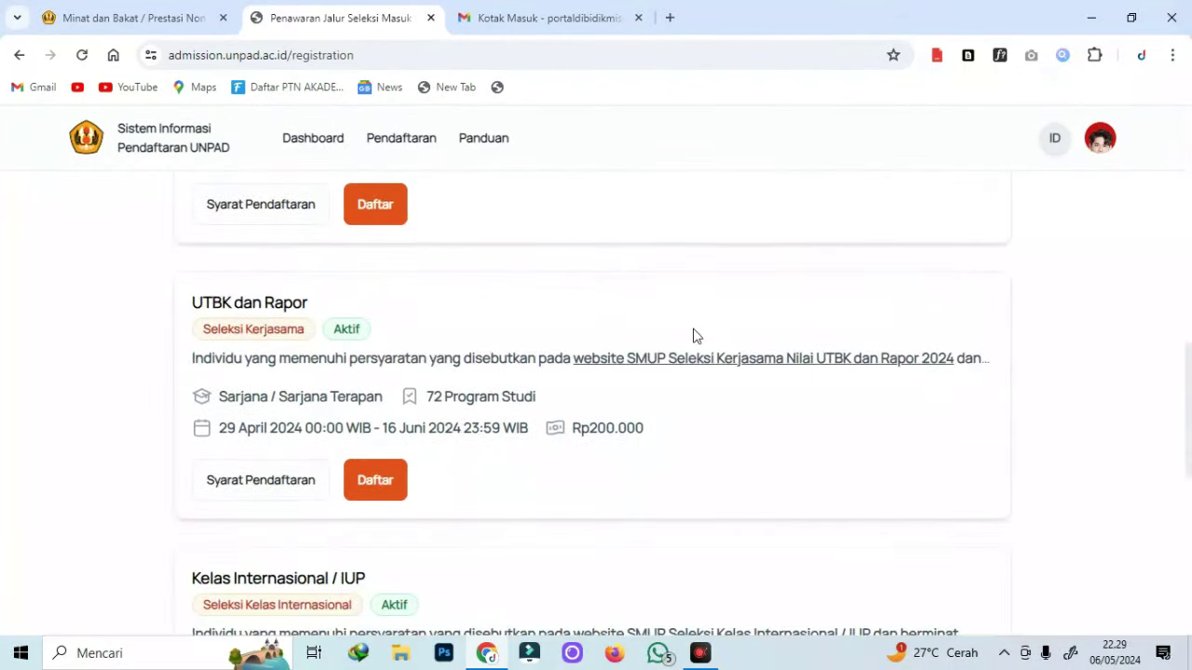
scroll(262, 418, down, 3)
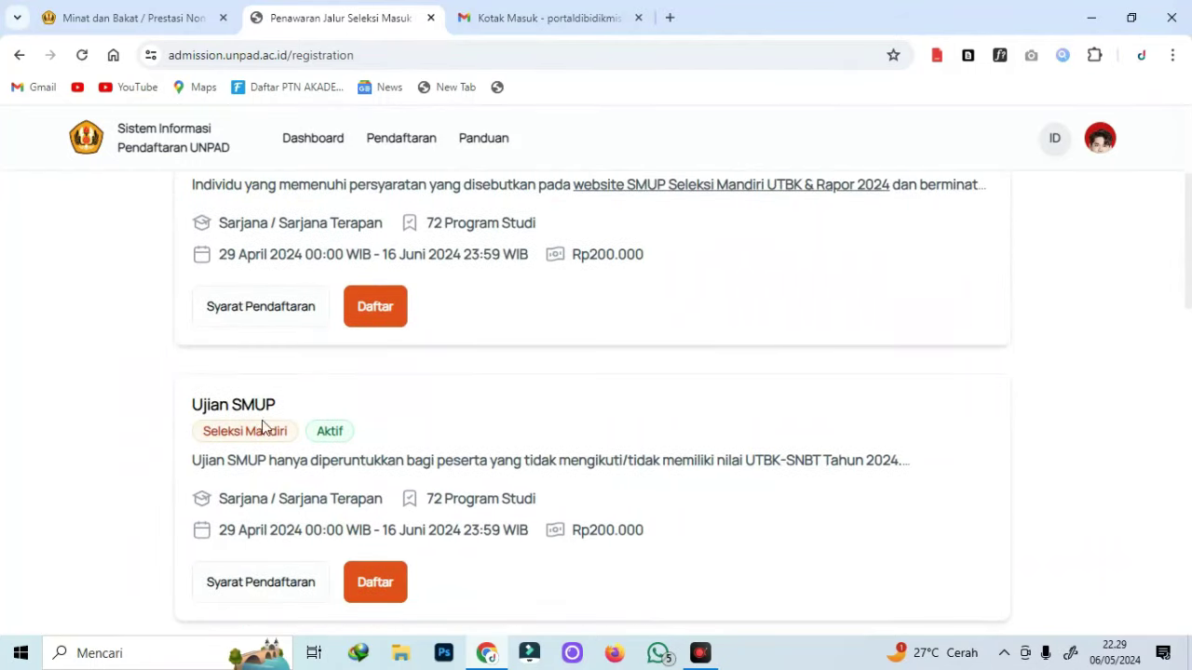
scroll(260, 453, down, 5)
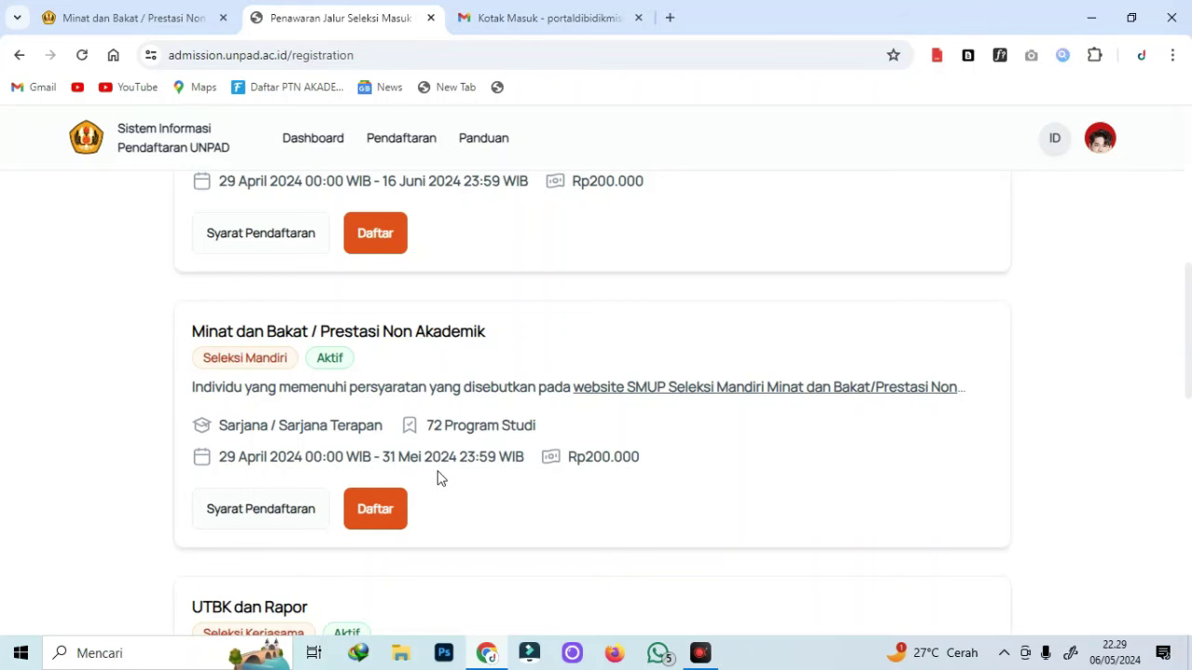
scroll(440, 476, down, 5)
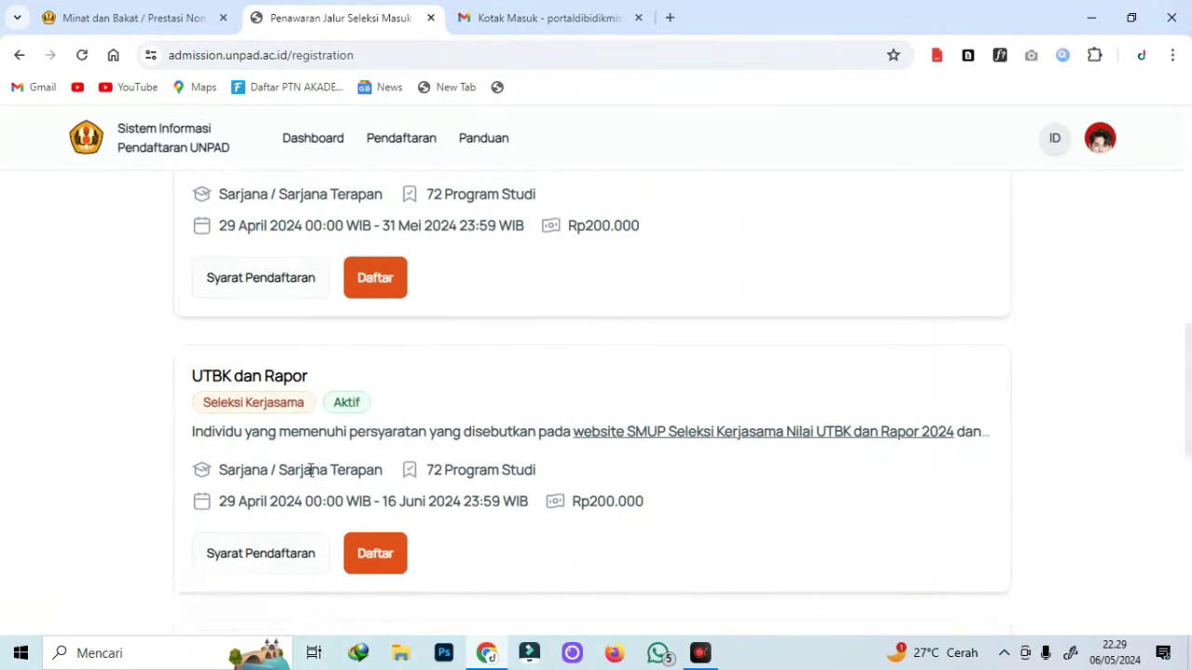
scroll(310, 479, down, 5)
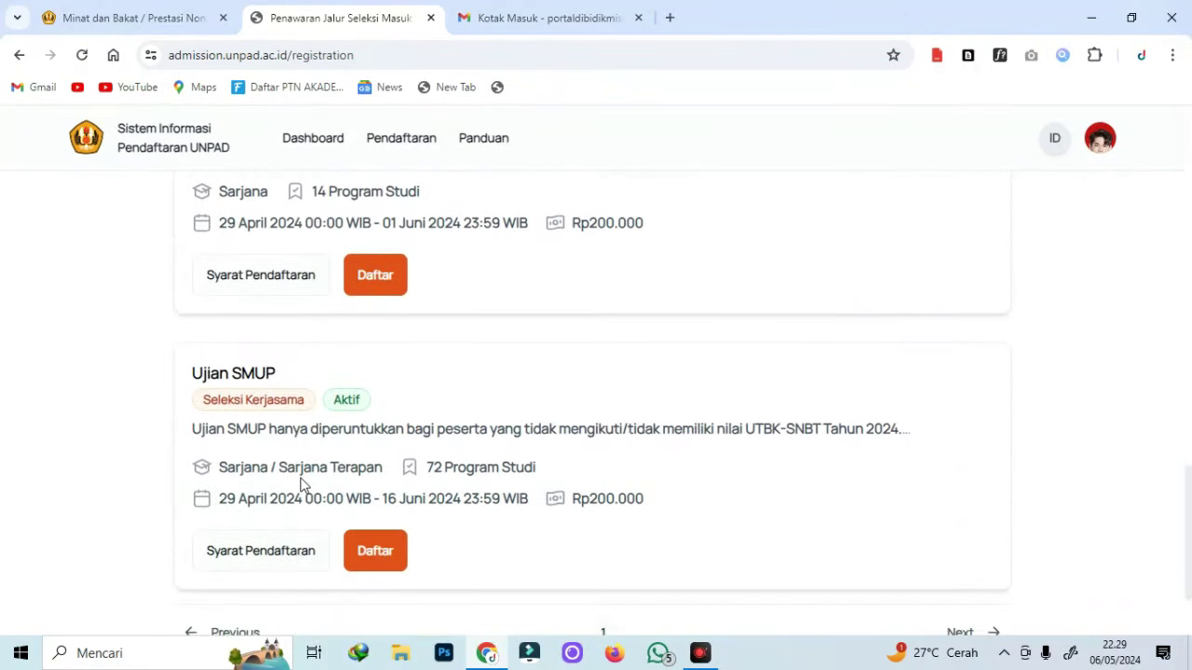
scroll(703, 476, up, 10)
scroll(703, 477, up, 5)
scroll(493, 471, down, 1)
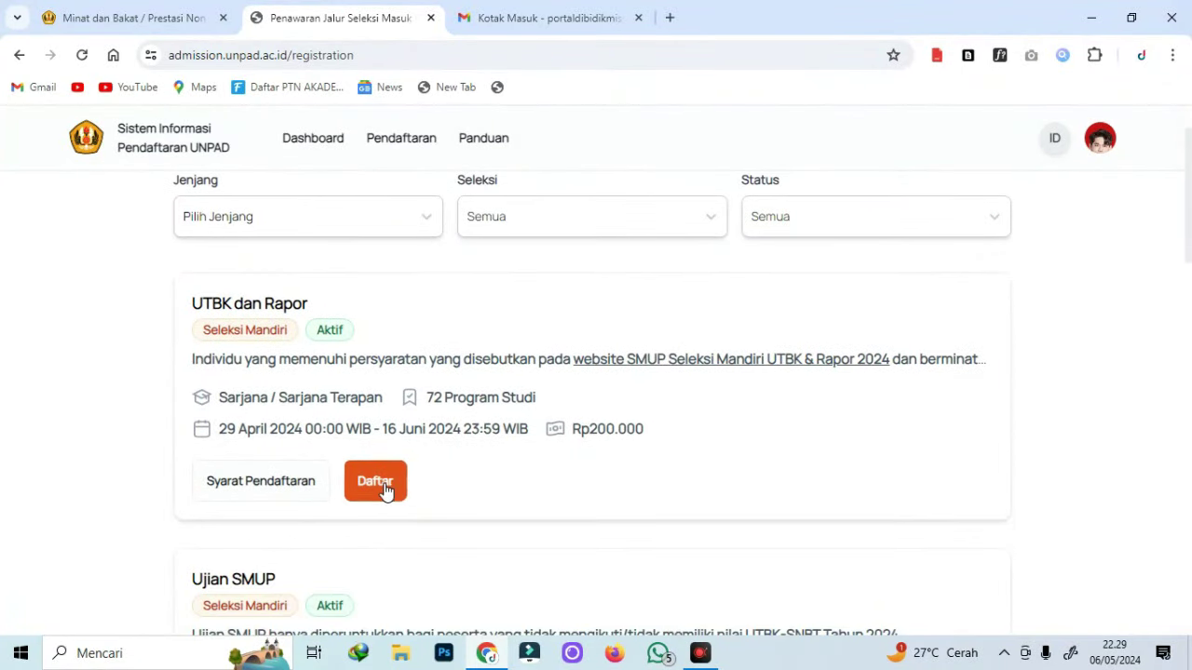
click(385, 488)
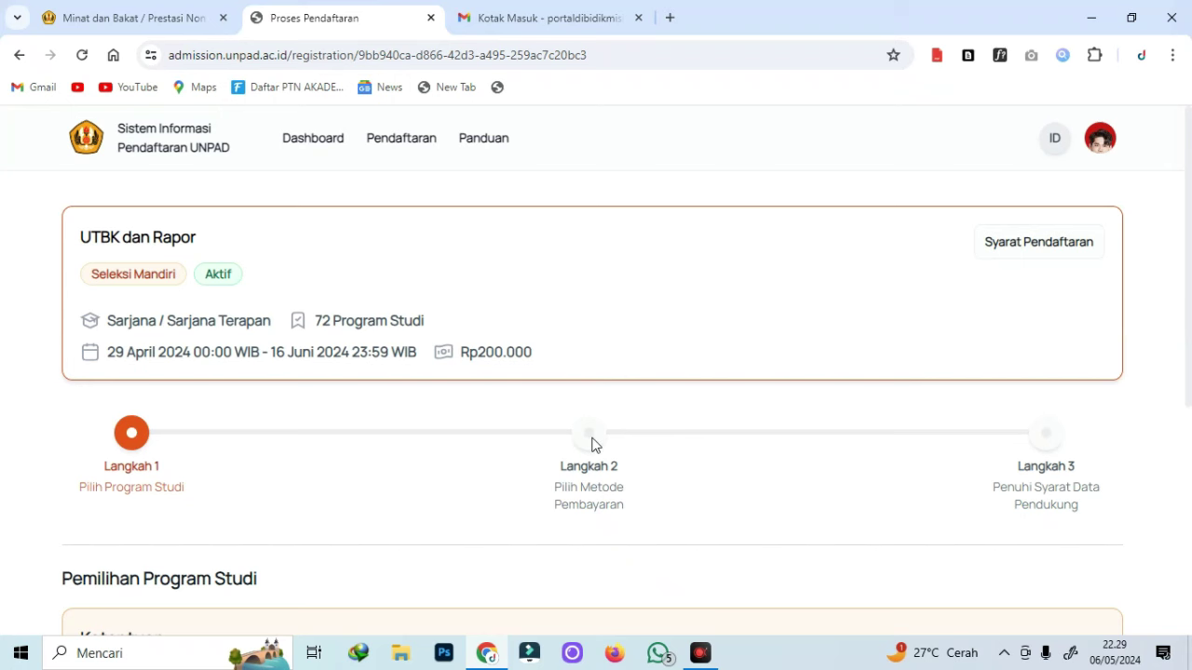
Set the number of study program choices to 4.
scroll(235, 260, down, 4)
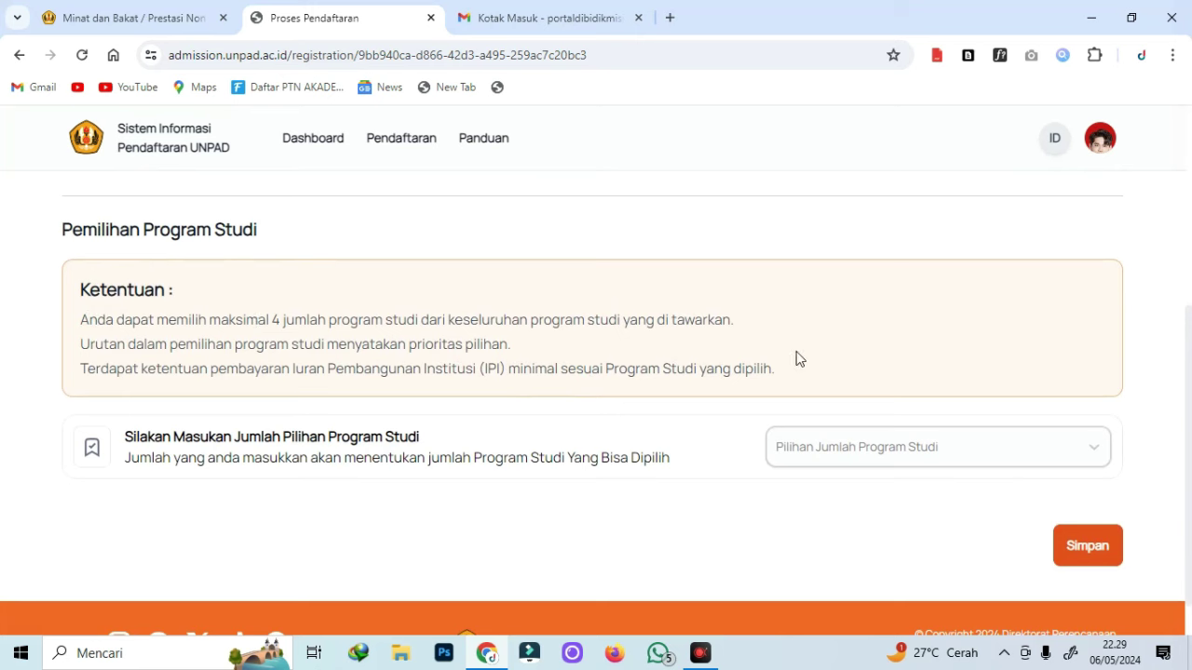
click(818, 458)
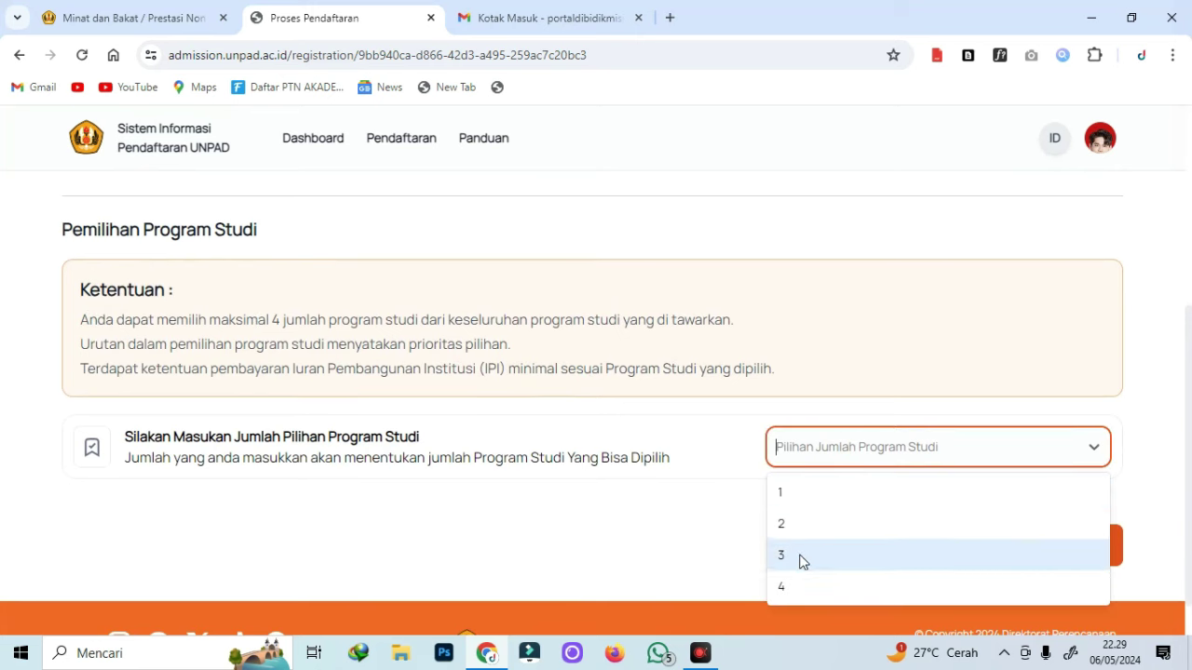
click(798, 587)
Make Sarjana Teknik Elektro the first choice.
scroll(643, 452, down, 4)
click(144, 272)
click(140, 321)
click(490, 282)
scroll(522, 410, down, 3)
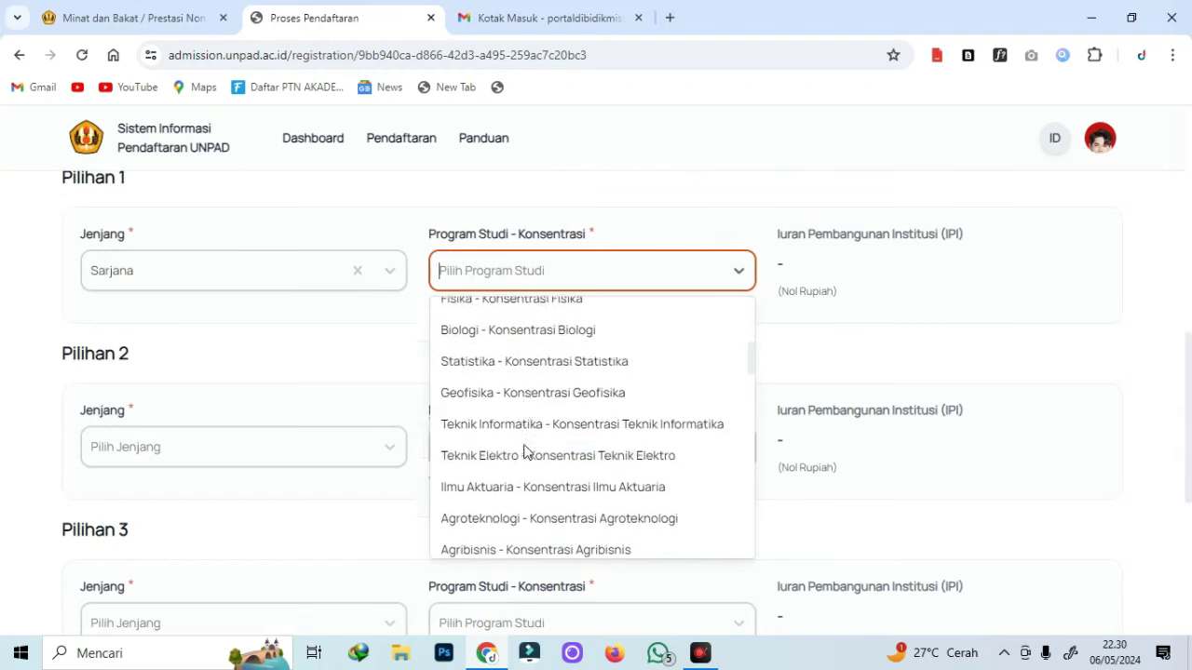
click(526, 455)
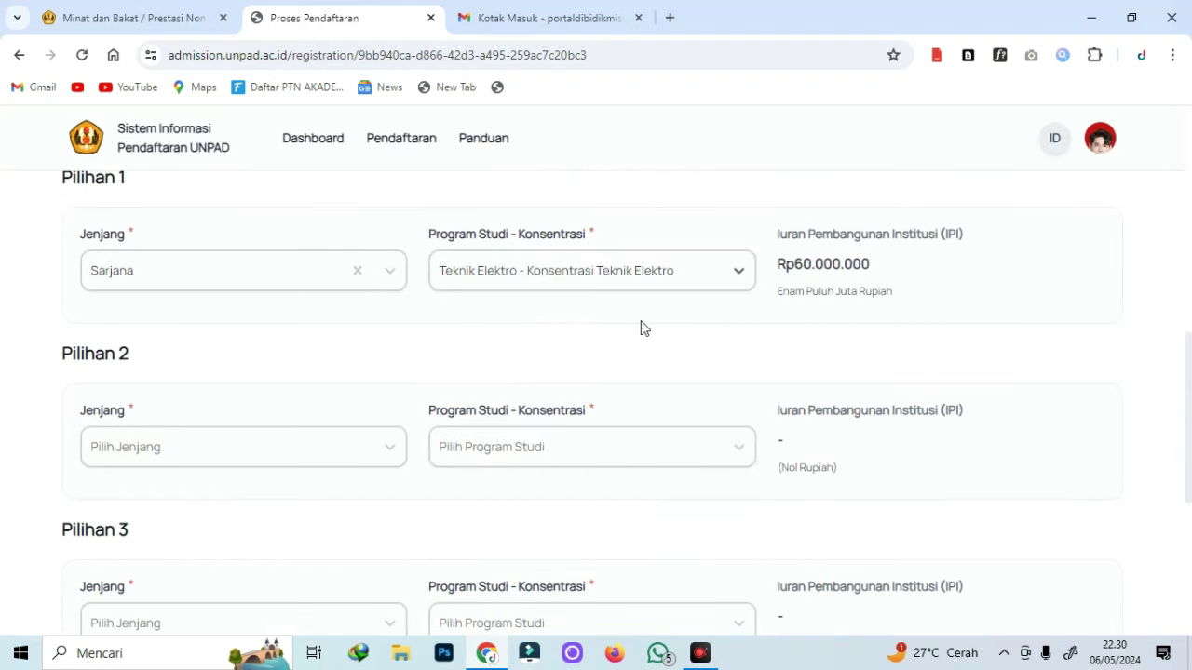
Make Sarjana Statistika the second choice.
click(179, 436)
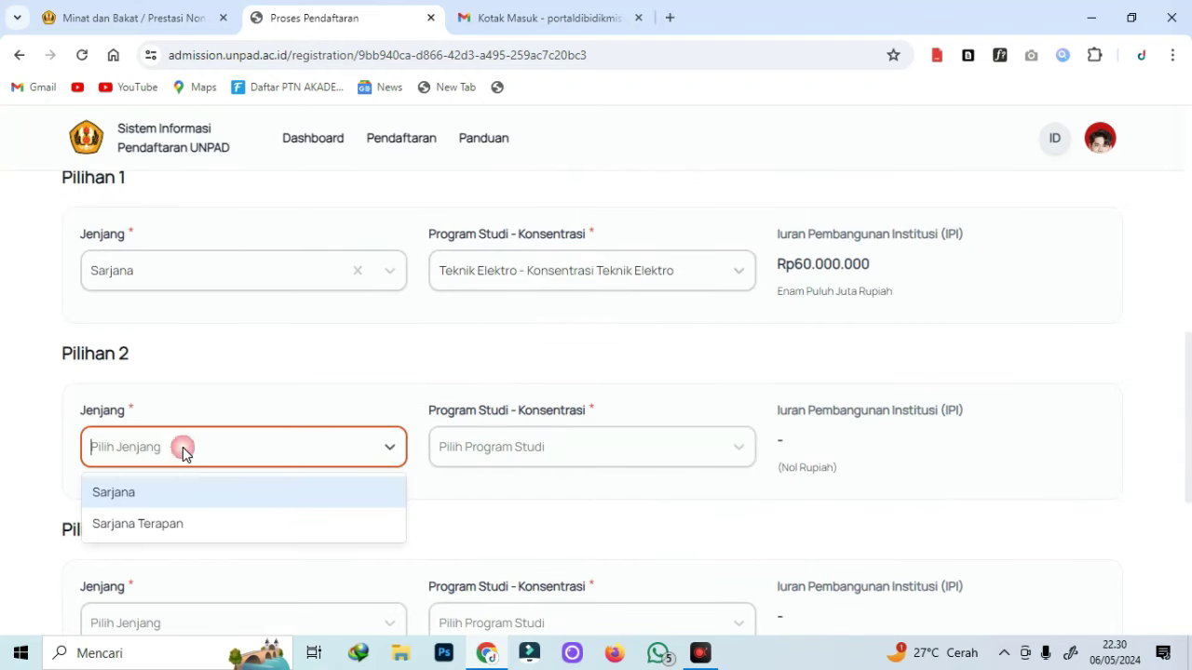
click(114, 492)
click(559, 449)
scroll(547, 512, down, 2)
scroll(550, 518, down, 3)
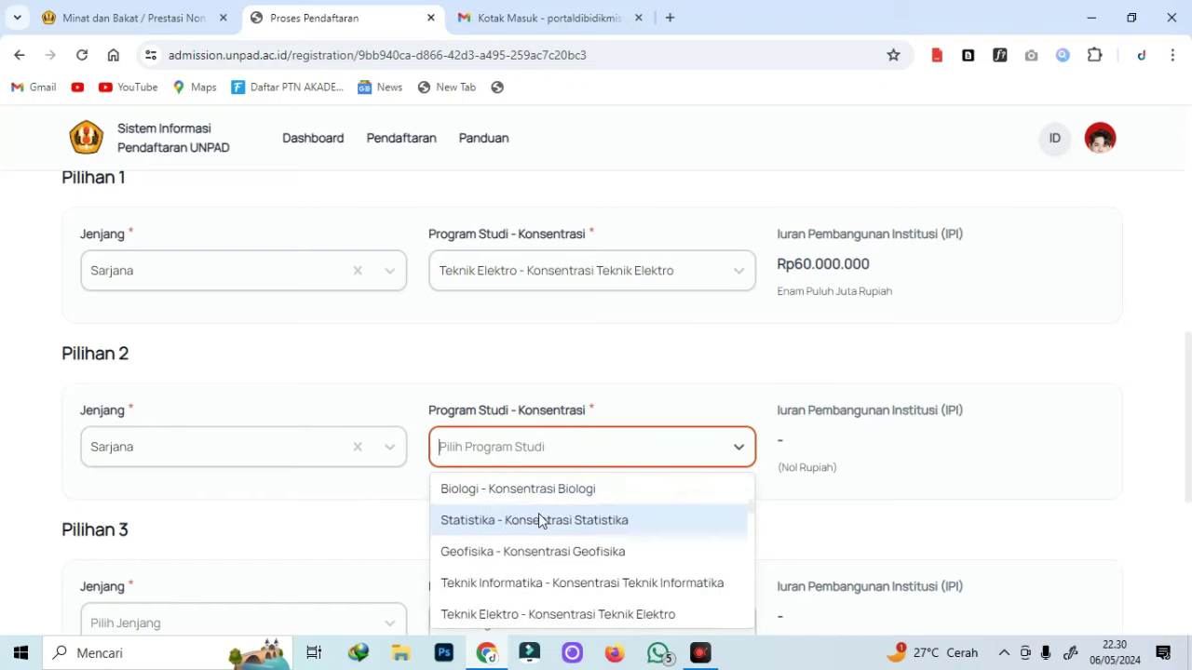
click(526, 518)
Make Sarjana Terapan Kebidanan the third choice.
scroll(154, 447, down, 2)
click(155, 448)
click(149, 524)
click(533, 450)
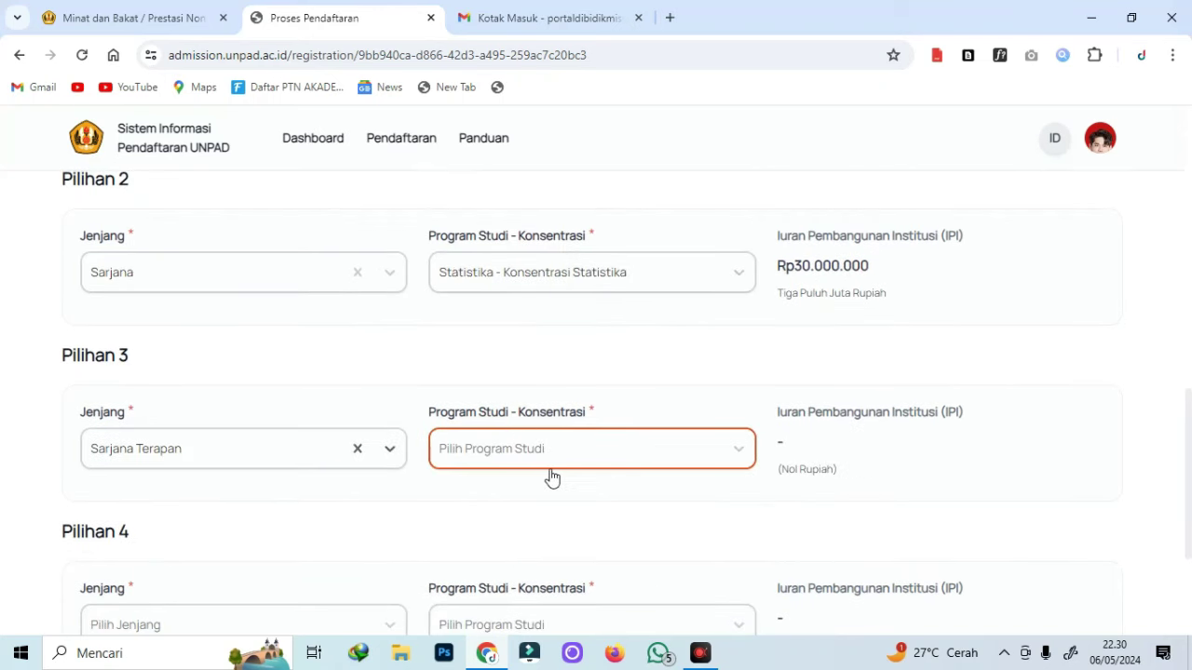
scroll(774, 404, down, 1)
click(735, 367)
click(729, 375)
click(133, 354)
click(140, 442)
scroll(559, 507, down, 4)
scroll(556, 507, down, 1)
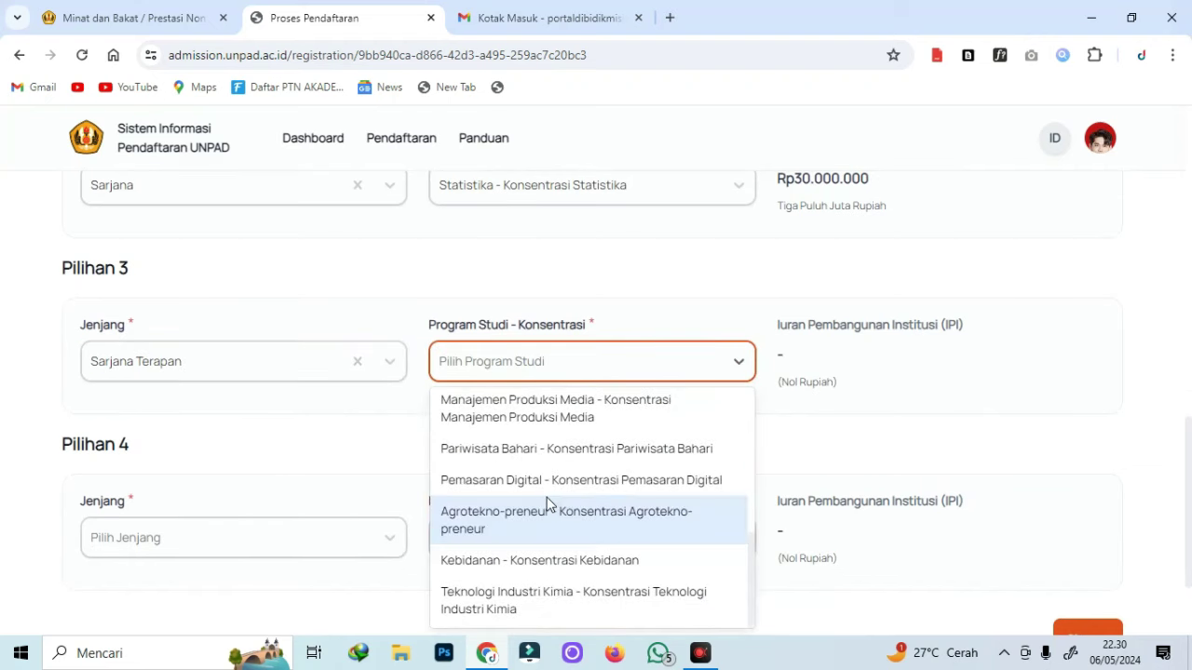
click(546, 560)
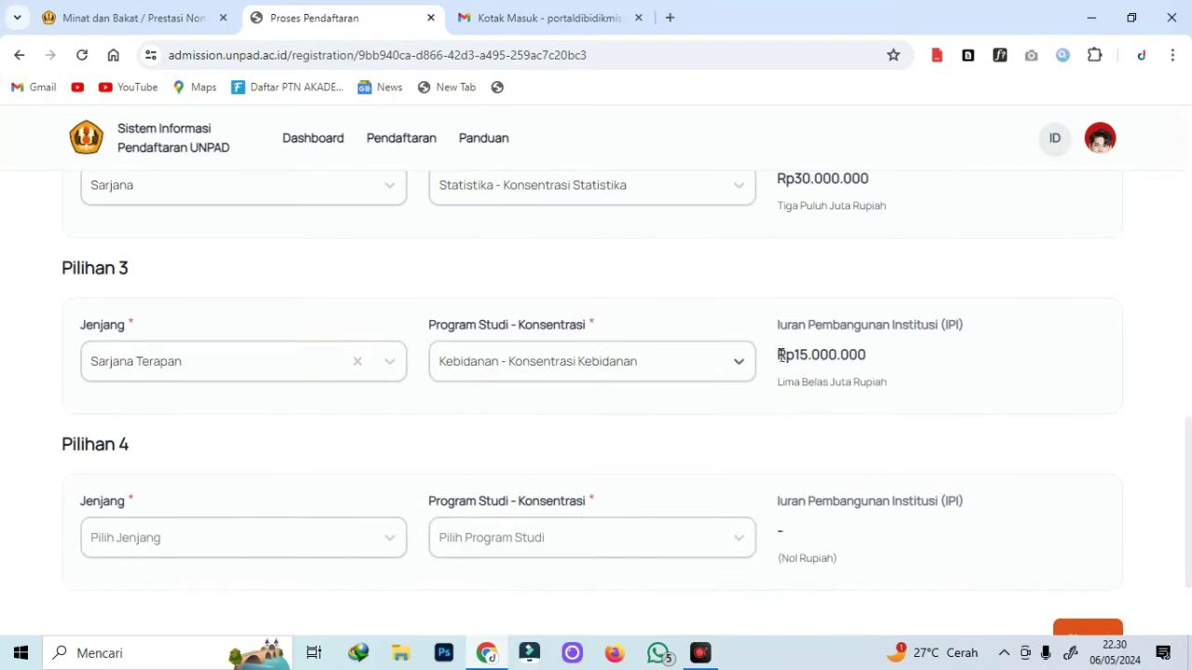
Make Sarjana Terapan Teknologi Industri Kimia the fourth choice.
scroll(825, 346, down, 2)
click(240, 410)
click(193, 475)
click(595, 396)
click(567, 609)
Save the four study program choices and confirm with Ya.
scroll(885, 445, up, 8)
scroll(887, 421, up, 2)
scroll(884, 419, down, 10)
click(1078, 493)
click(662, 455)
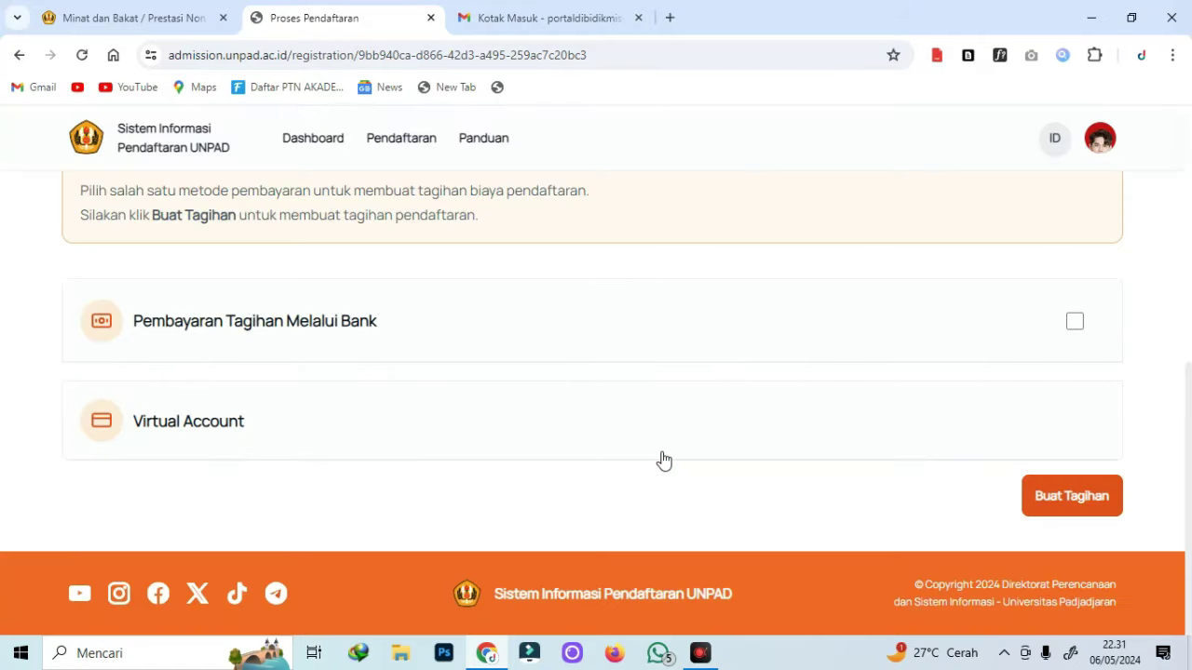
scroll(605, 363, up, 5)
Choose Pembayaran Tagihan Melalui Bank and expand the virtual account payment options.
scroll(623, 341, down, 2)
scroll(630, 352, up, 2)
scroll(633, 359, down, 4)
click(364, 381)
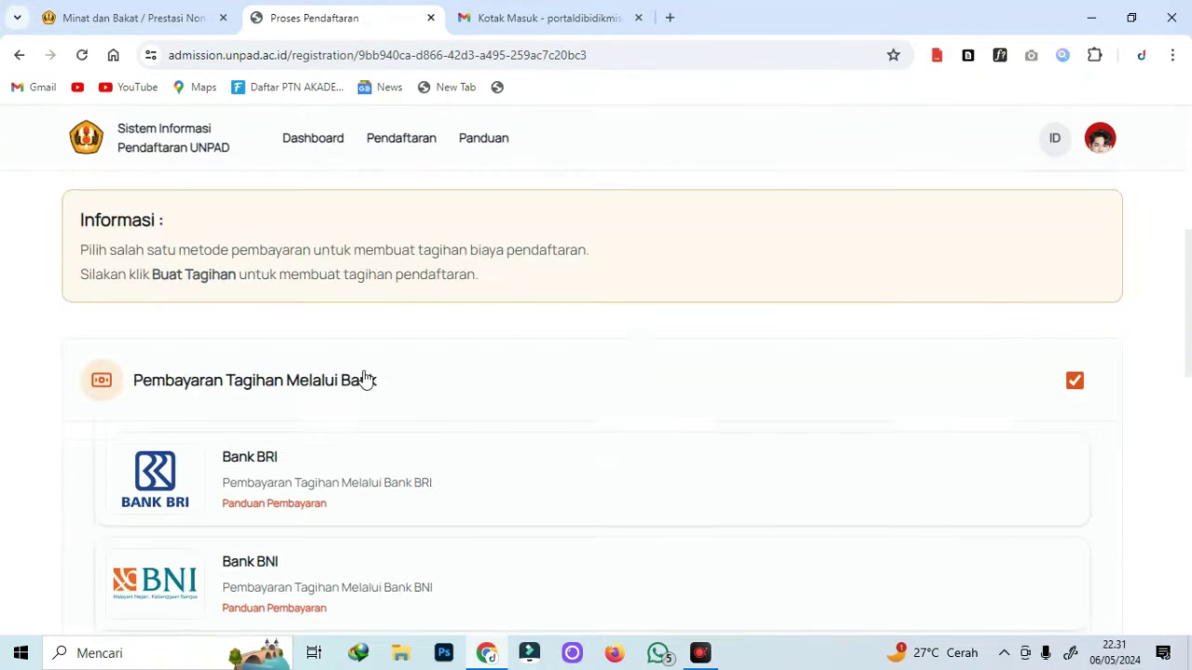
scroll(364, 381, down, 3)
scroll(328, 242, down, 7)
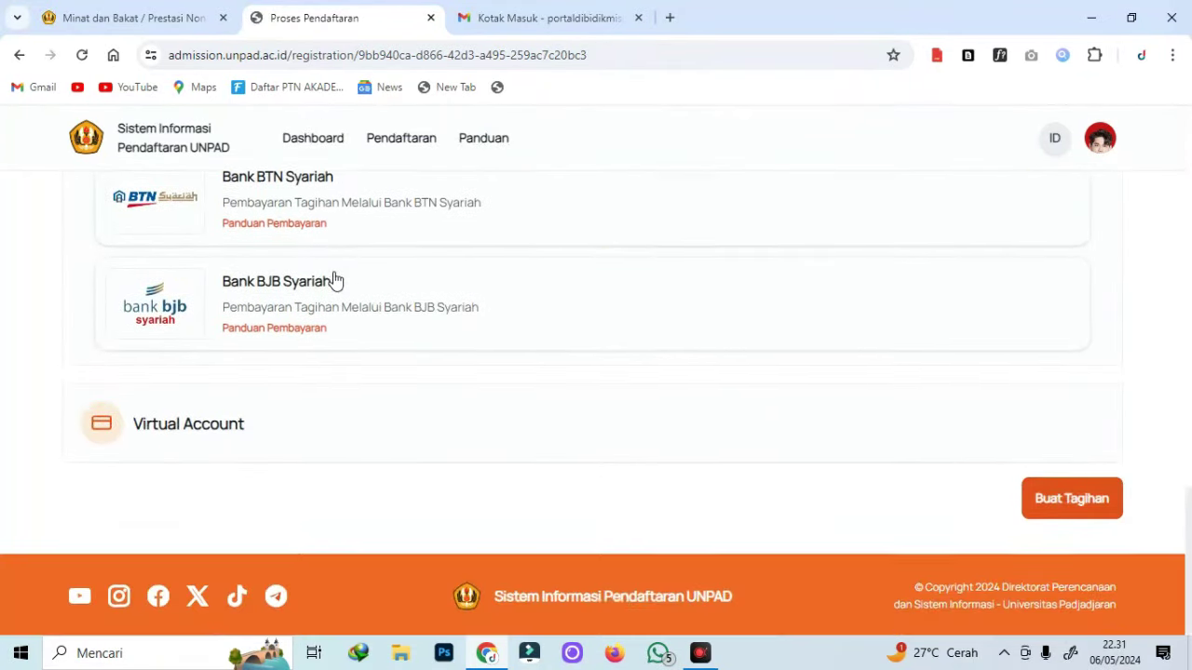
click(228, 453)
Review the banks available for payment and generate the registration fee bill with Buat Tagihan.
scroll(1059, 498, up, 7)
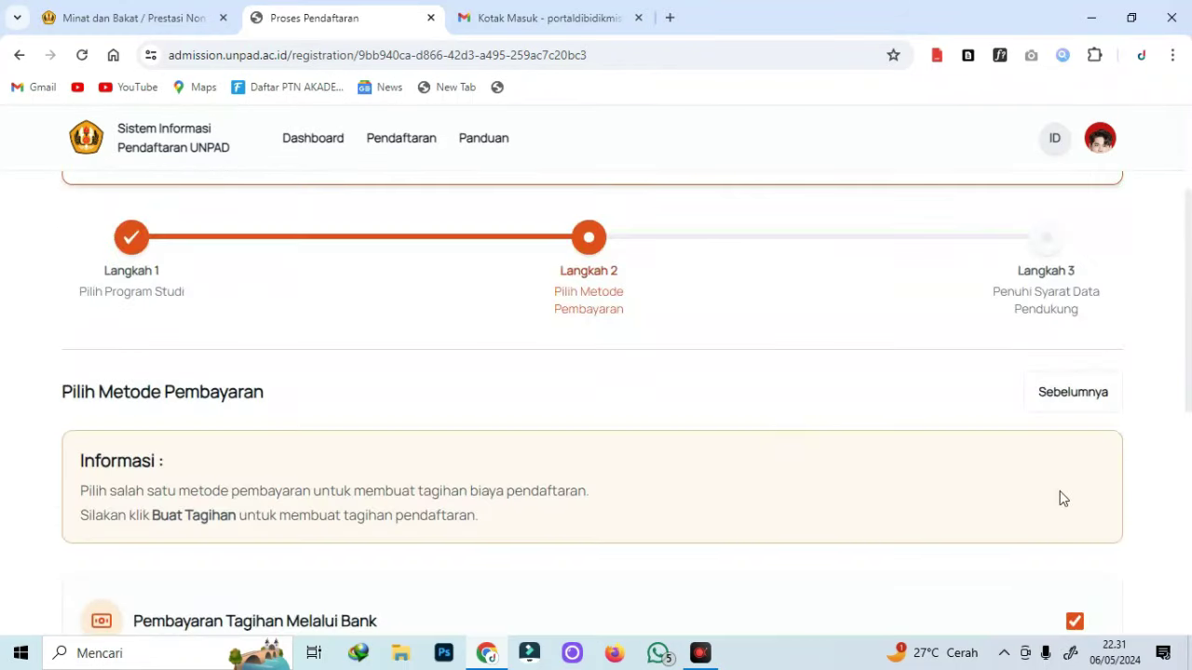
scroll(1001, 491, down, 6)
scroll(1001, 491, down, 1)
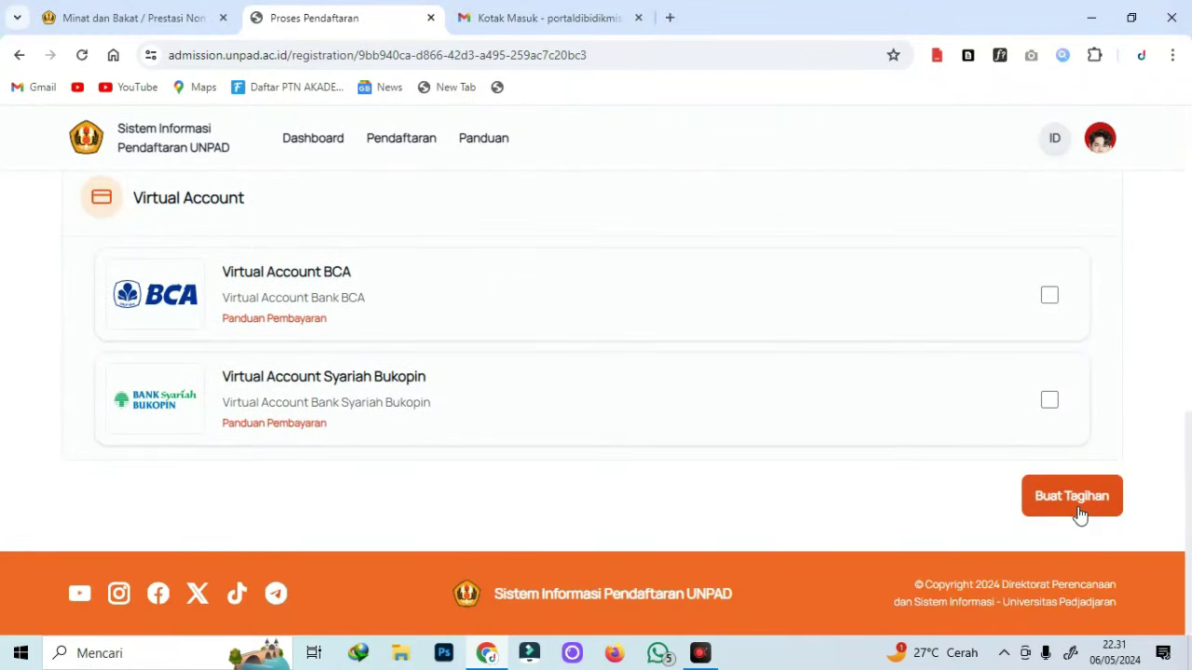
scroll(902, 490, up, 5)
scroll(884, 481, down, 2)
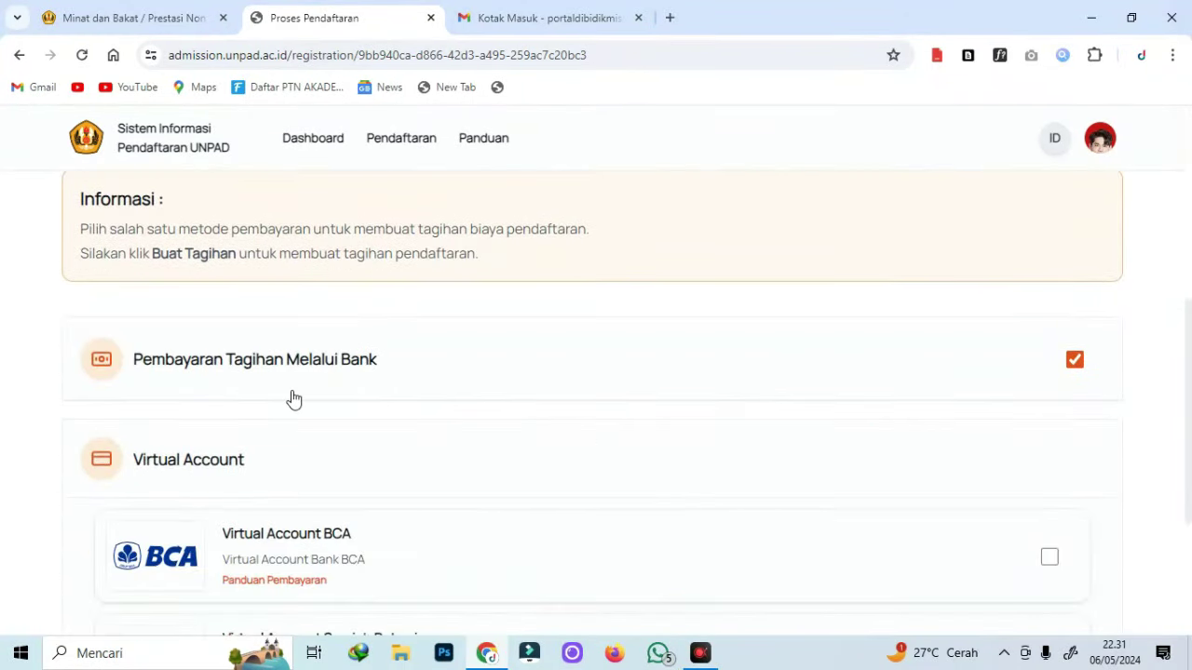
scroll(293, 398, down, 2)
scroll(278, 314, up, 2)
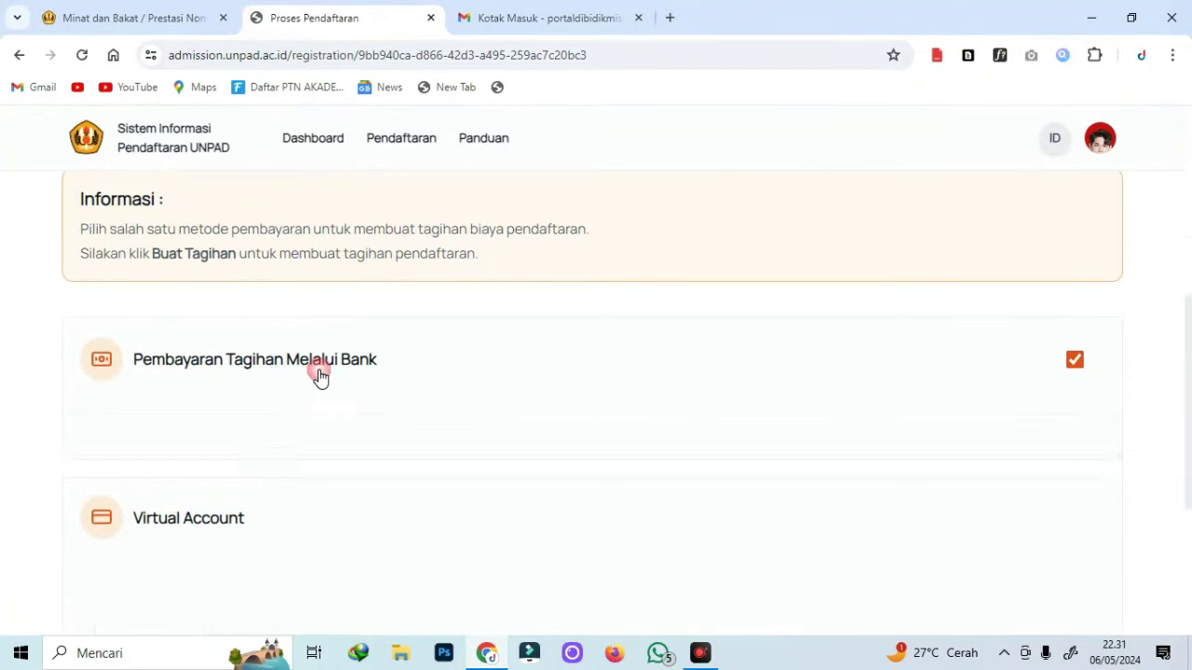
click(317, 363)
scroll(588, 388, down, 3)
scroll(745, 316, down, 5)
click(1096, 497)
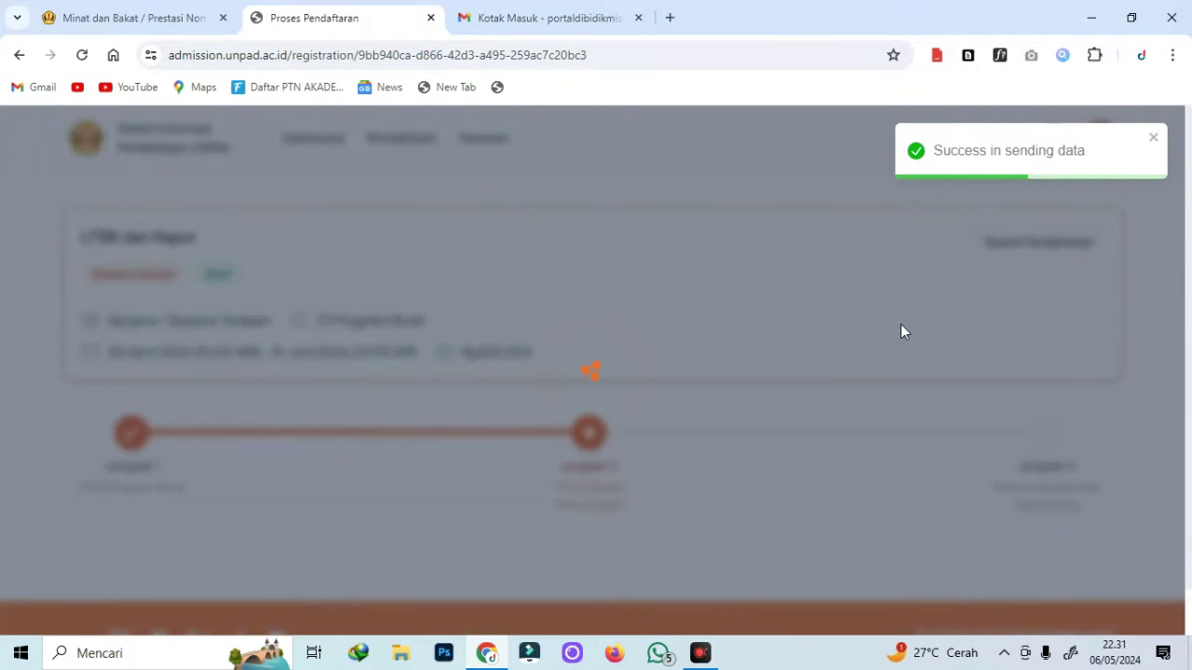
scroll(903, 373, down, 3)
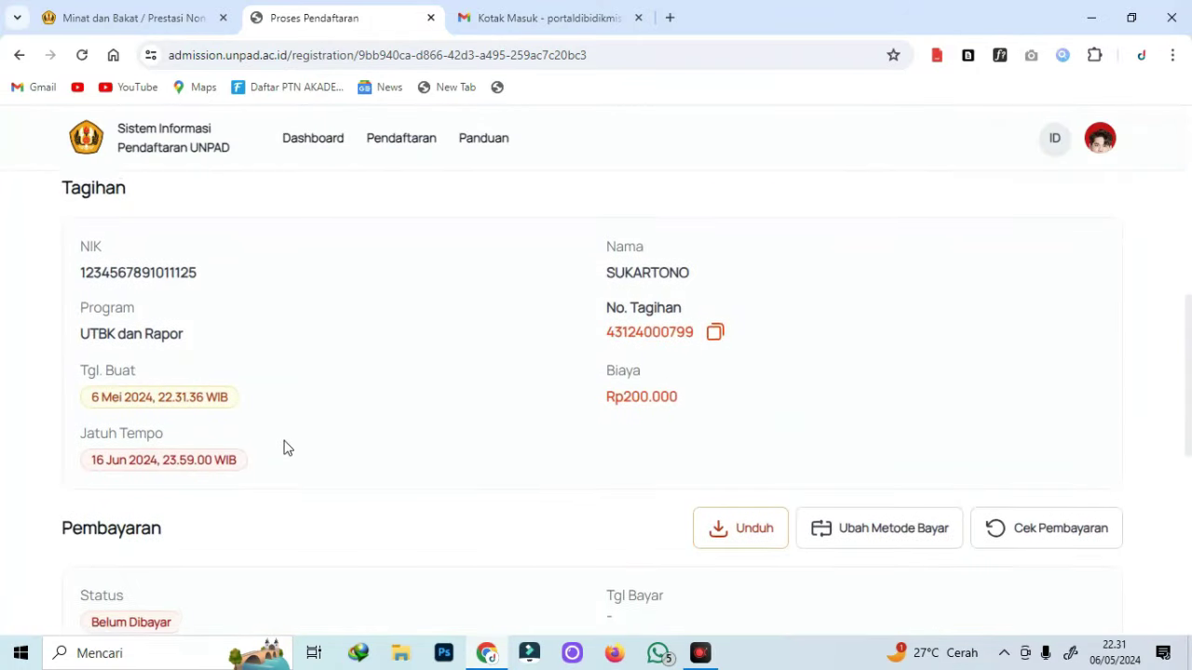
drag(83, 368, 199, 368)
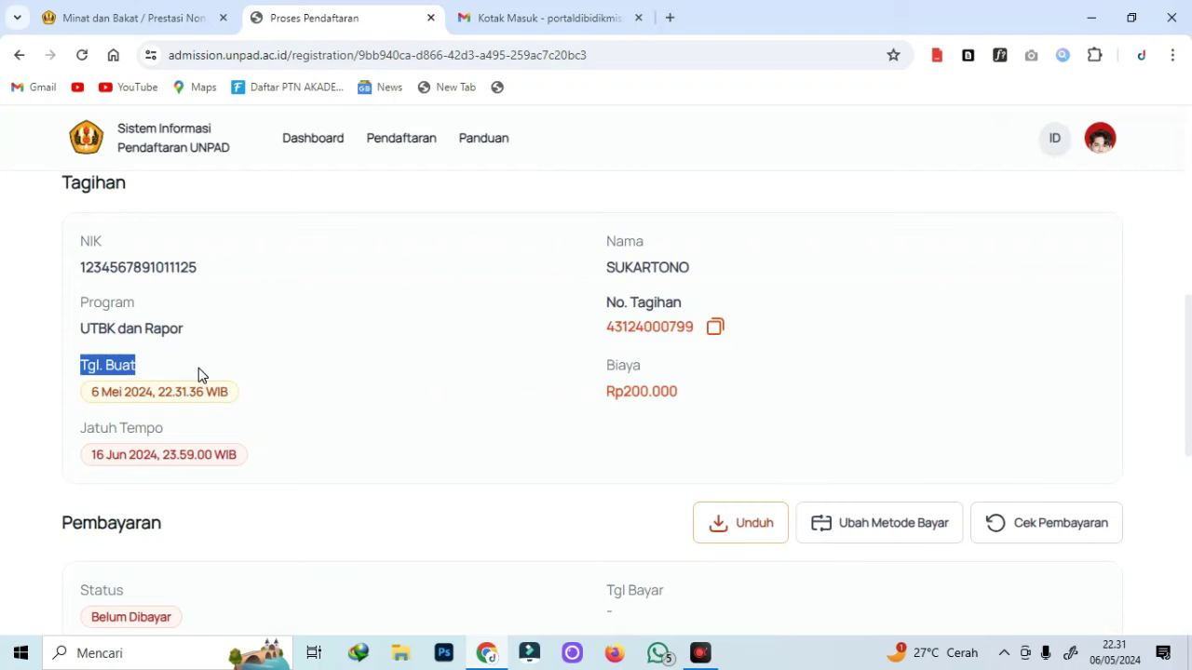
drag(80, 441, 311, 450)
click(359, 444)
scroll(705, 425, down, 3)
scroll(704, 425, up, 1)
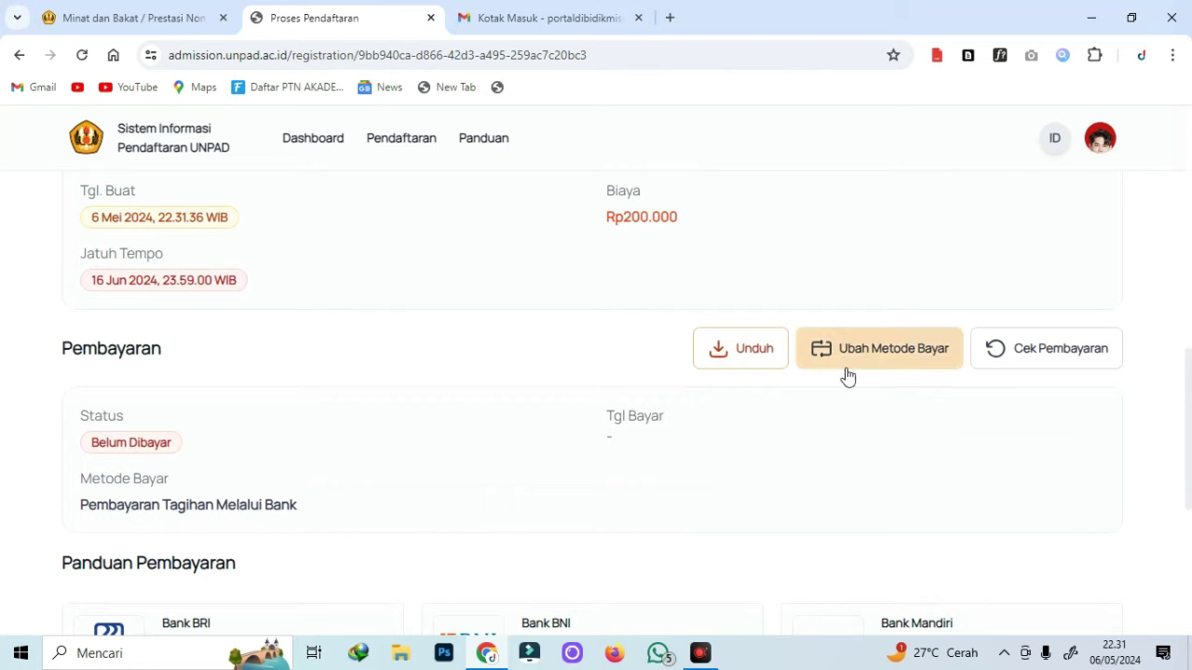
scroll(845, 372, down, 1)
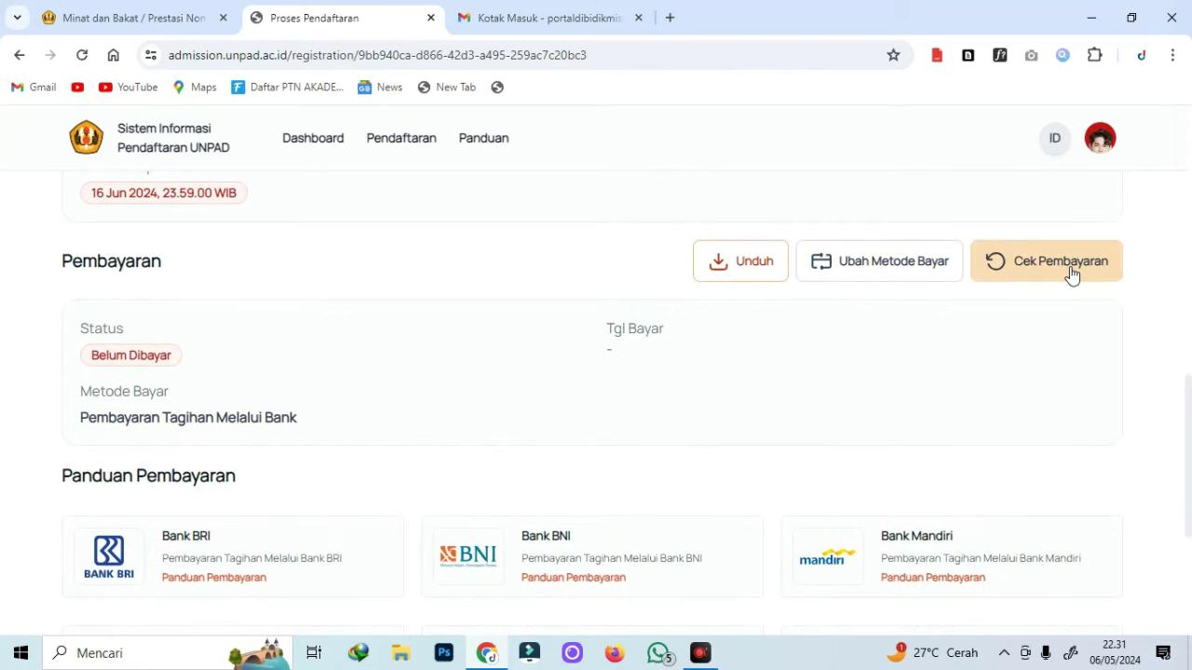
scroll(1024, 298, up, 3)
drag(580, 397, 790, 399)
click(964, 333)
scroll(1046, 373, up, 5)
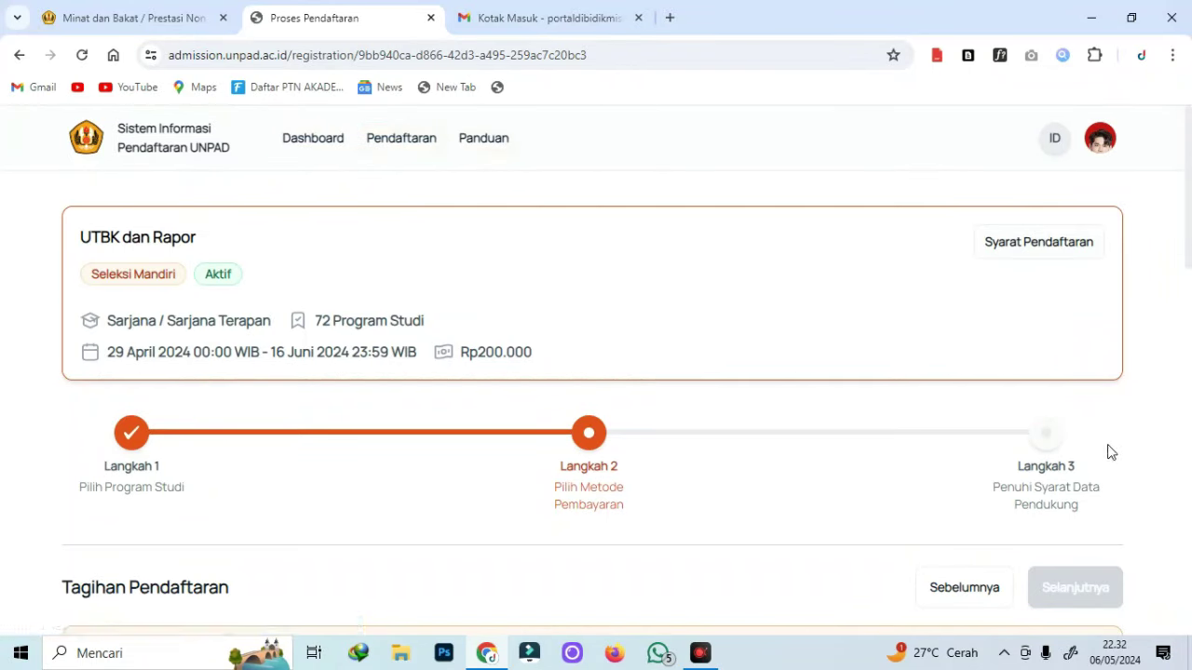
drag(1015, 424, 1082, 507)
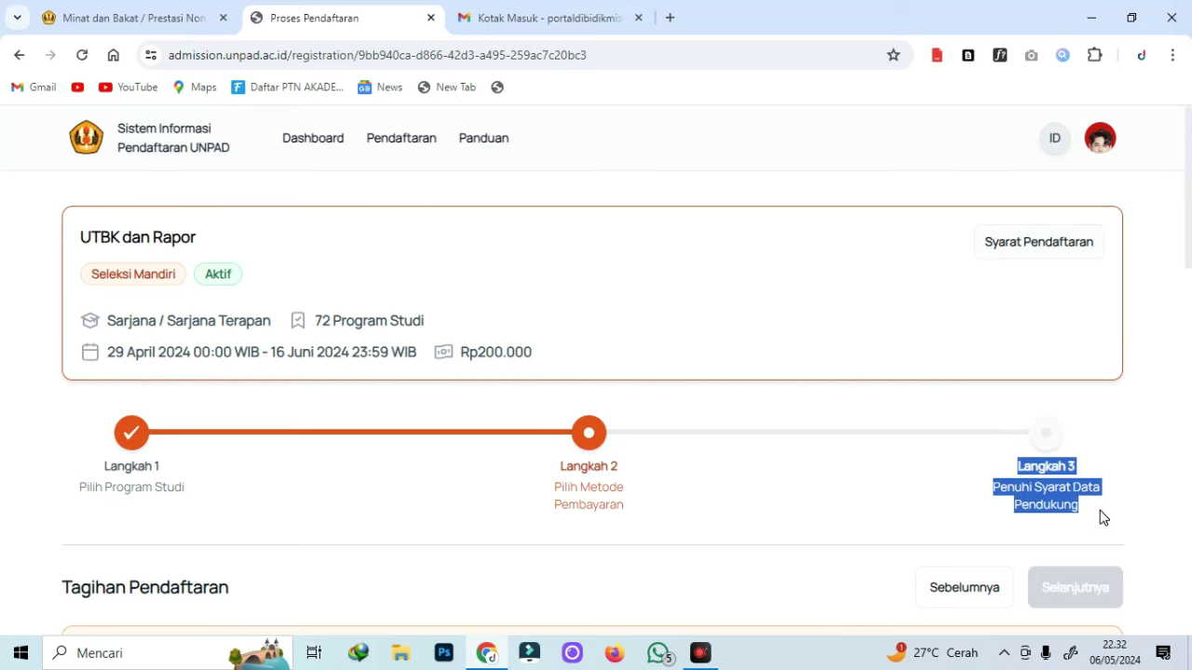
scroll(768, 395, down, 3)
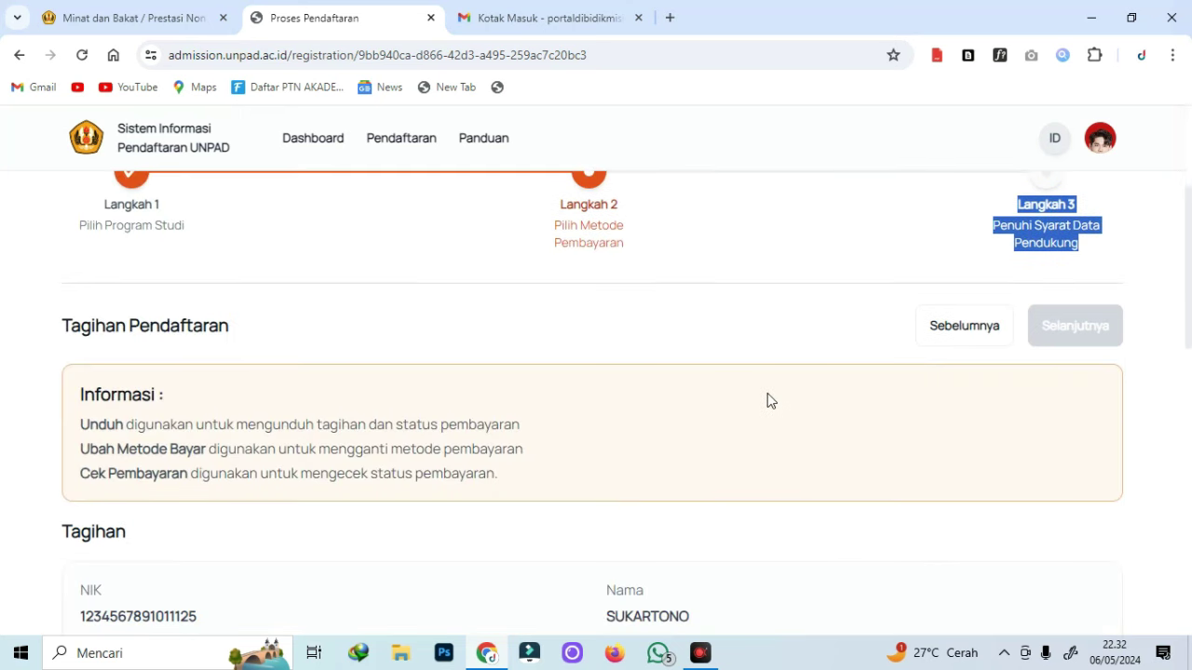
scroll(796, 391, down, 7)
scroll(1070, 400, up, 1)
scroll(1106, 410, up, 8)
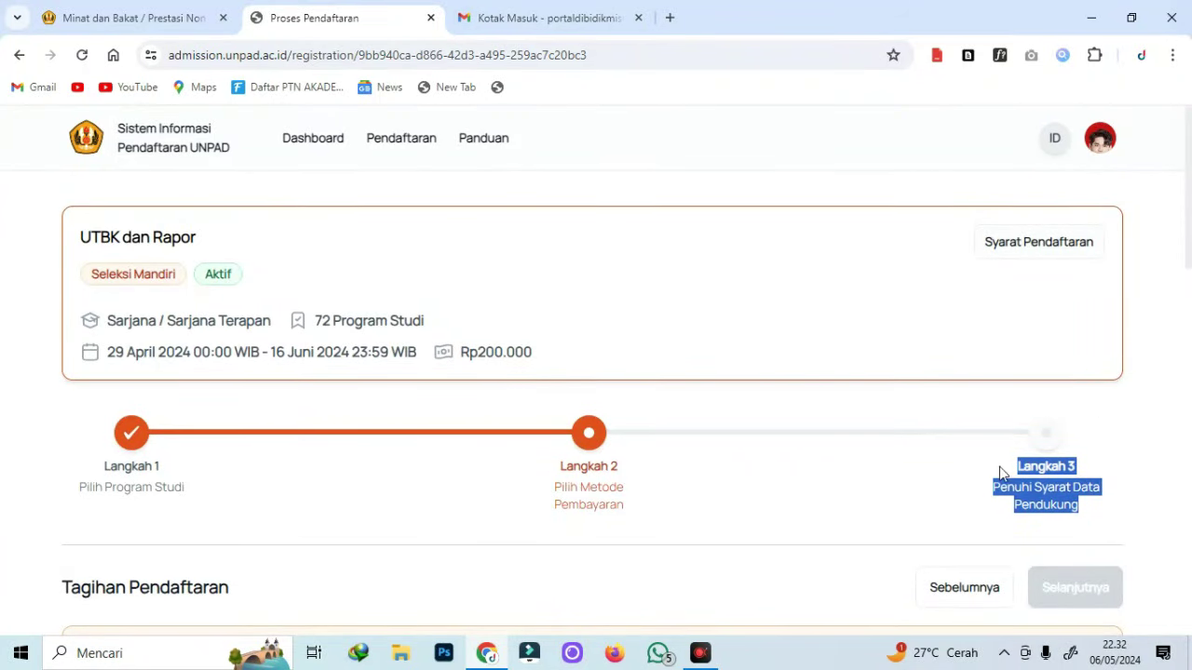
drag(1011, 467, 1113, 518)
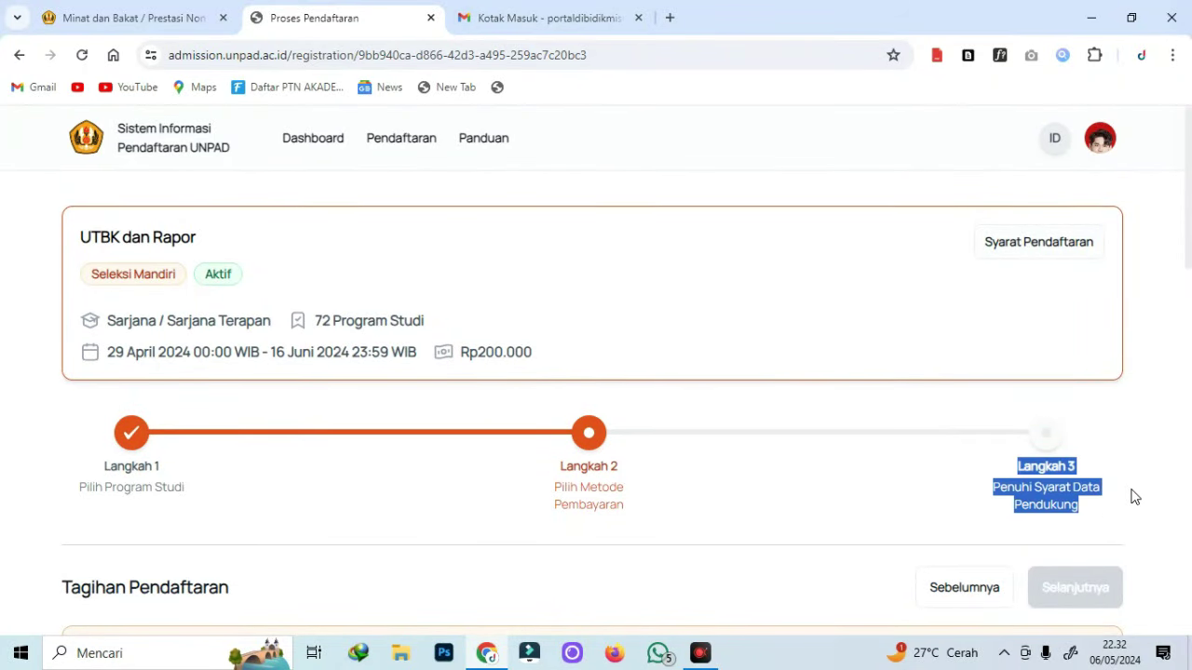